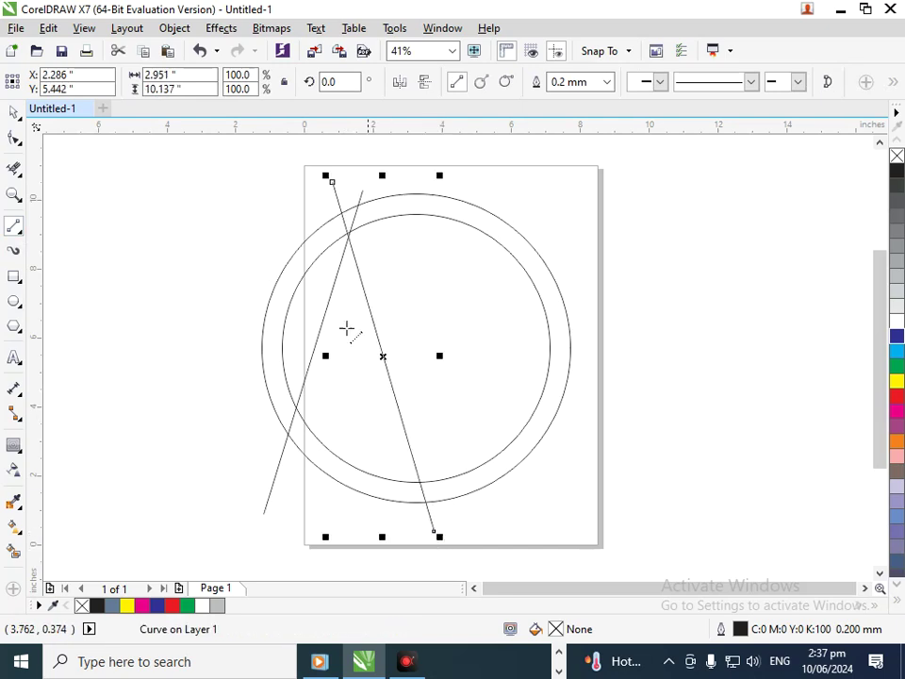
Step: Lengthen the leftmost slanted line by moving its upper end node to the page's top edge and its lower end node slightly further down
{"action": "left_click", "coordinate": [9, 140]}
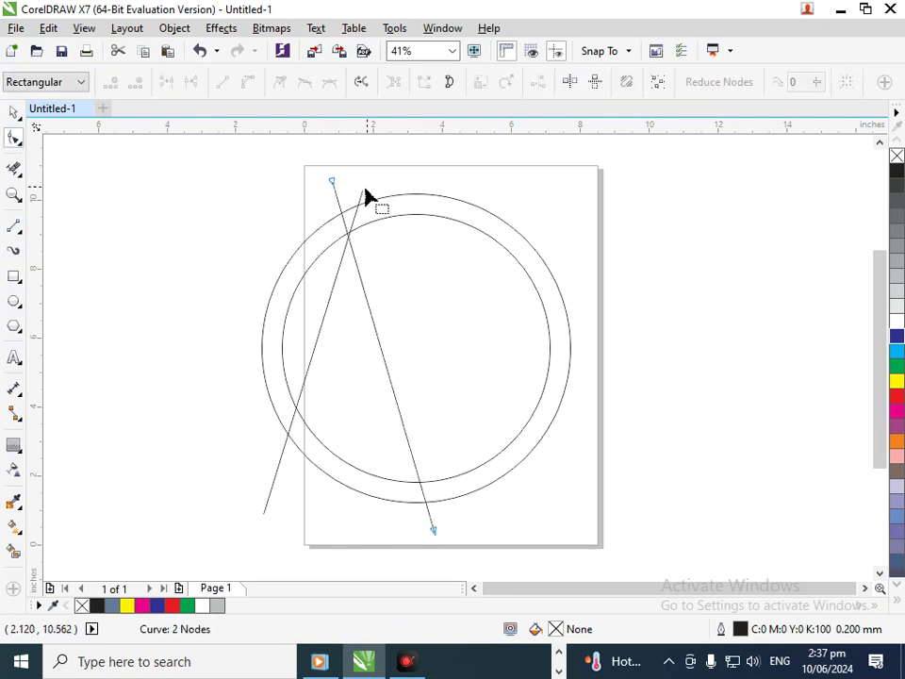
{"action": "left_click_drag", "start_coordinate": [364, 191], "coordinate": [383, 167]}
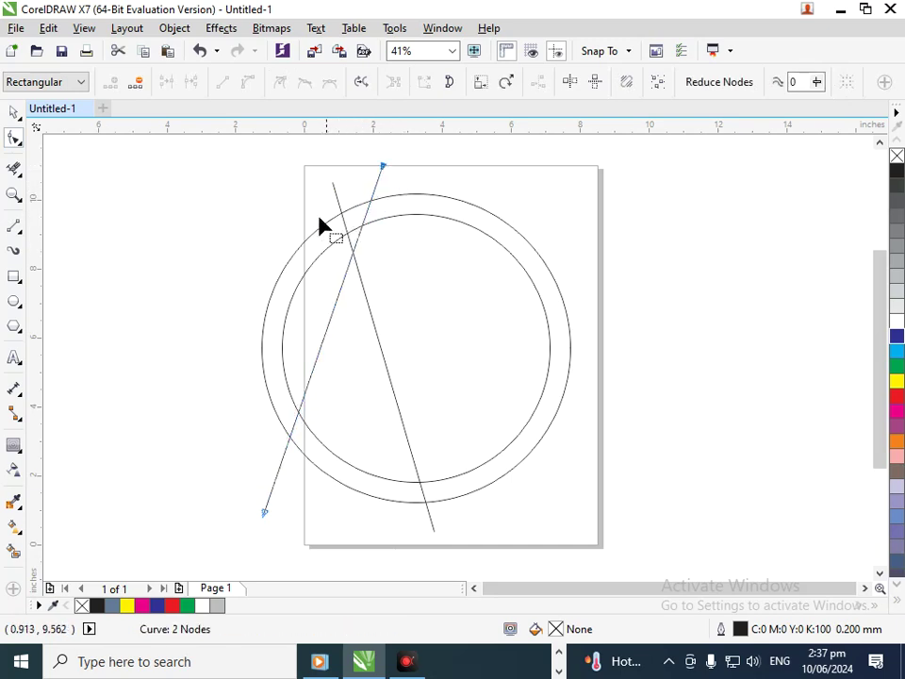
{"action": "mouse_move", "coordinate": [265, 514]}
{"action": "left_mouse_down"}
{"action": "mouse_move", "coordinate": [274, 534]}
{"action": "mouse_move", "coordinate": [264, 540]}
{"action": "mouse_move", "coordinate": [265, 523]}
{"action": "left_mouse_up"}
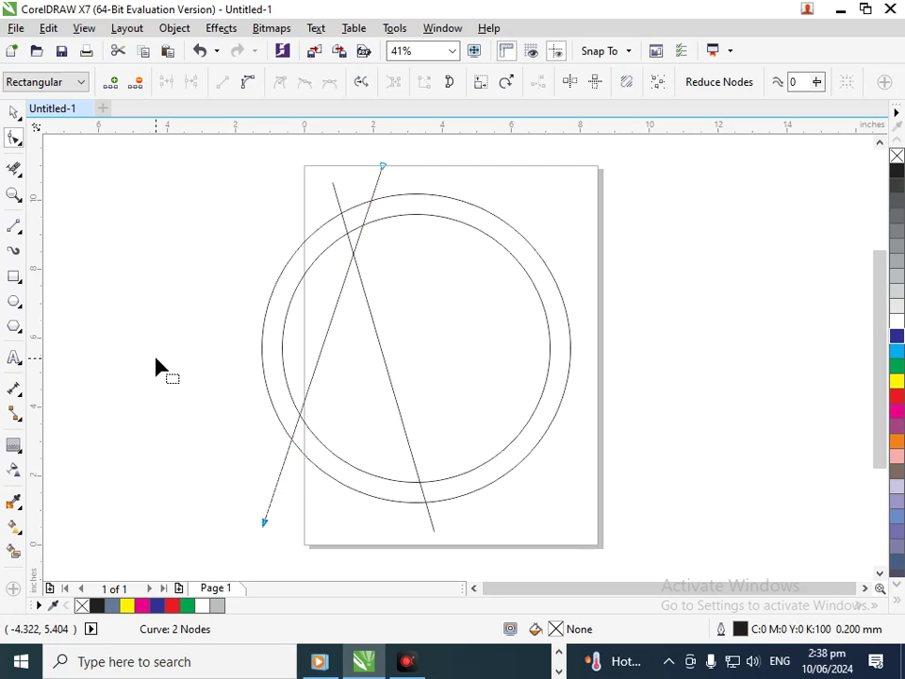
Step: Duplicate each slanted line beside itself, offsetting one copy right and the other left, to form two parallel pairs
{"action": "left_click", "coordinate": [14, 113]}
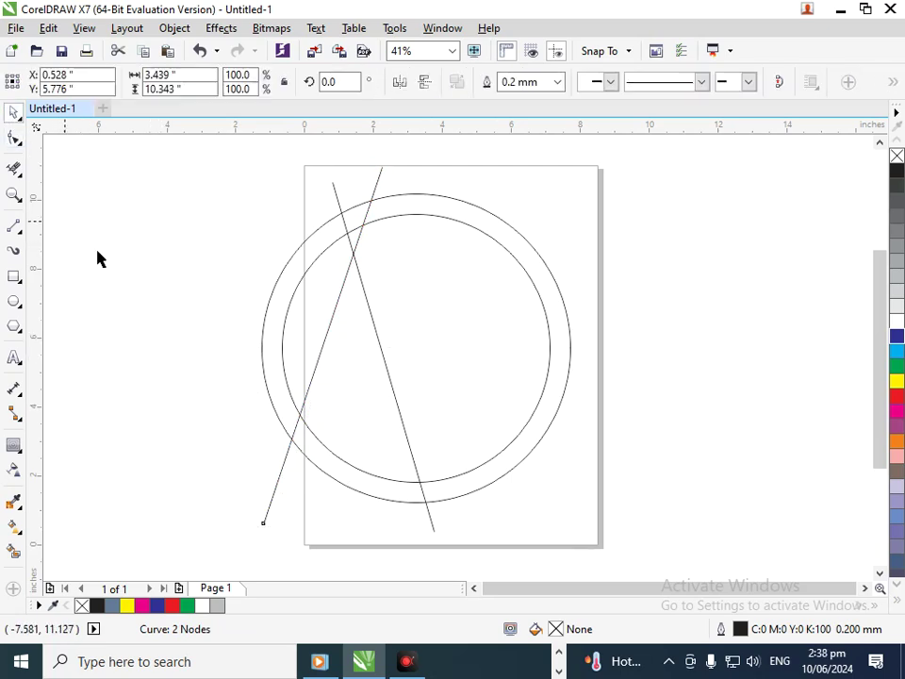
{"action": "left_click", "coordinate": [62, 221]}
{"action": "mouse_move", "coordinate": [269, 512]}
{"action": "left_mouse_down"}
{"action": "mouse_move", "coordinate": [300, 507]}
{"action": "mouse_move", "coordinate": [283, 515]}
{"action": "left_mouse_up"}
{"action": "left_click_drag", "start_coordinate": [434, 531], "coordinate": [415, 531]}
{"action": "left_click", "coordinate": [156, 384]}
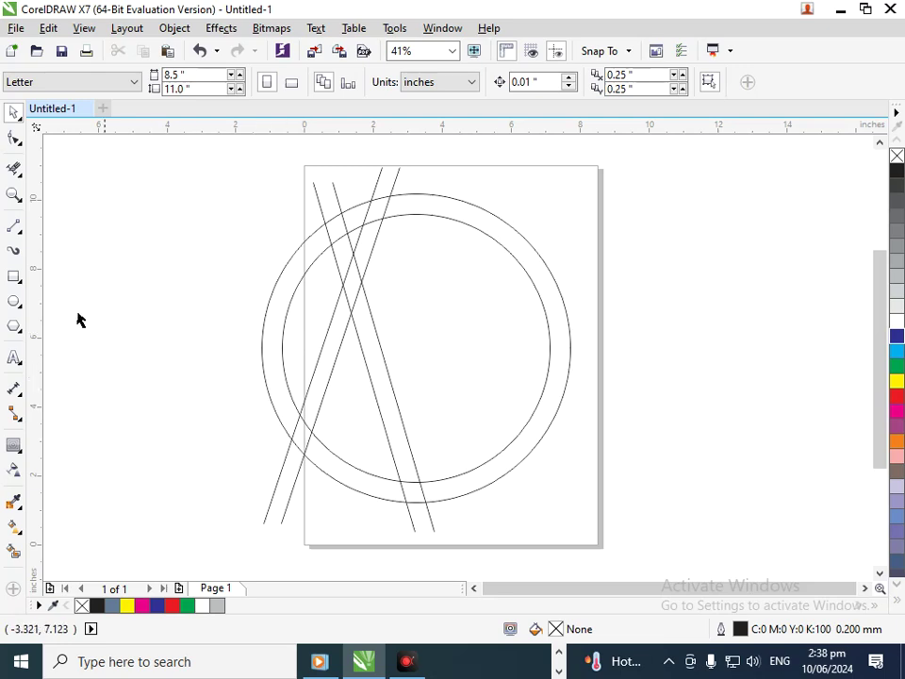
Step: Draw a straight line from inside the circles' left edge, rising to beyond their upper right, and start node editing on it
{"action": "left_click", "coordinate": [14, 227]}
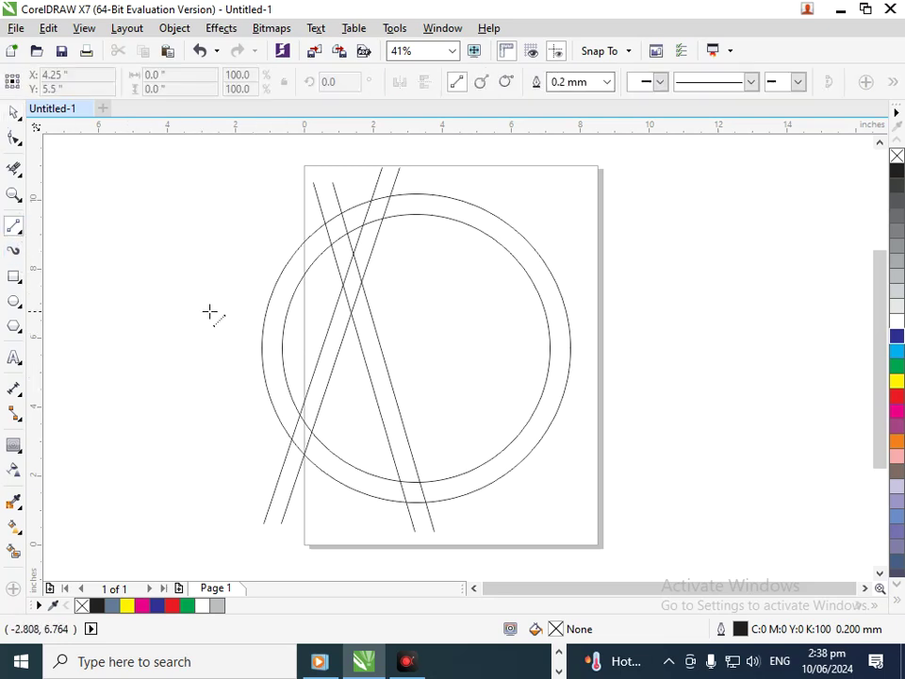
{"action": "left_click_drag", "start_coordinate": [300, 321], "coordinate": [619, 214]}
{"action": "key", "text": "F10"}
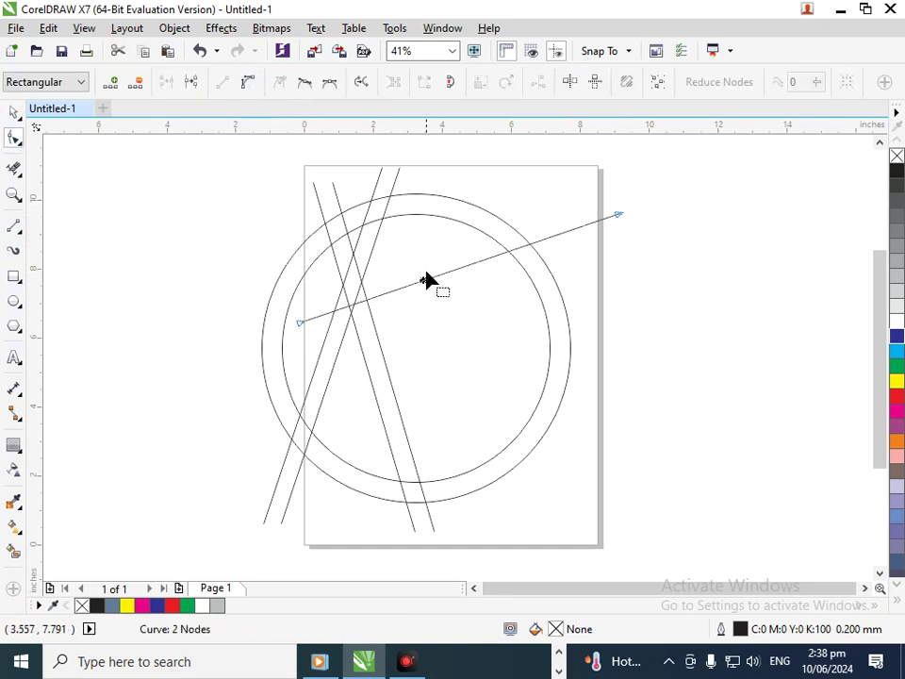
{"action": "double_click", "coordinate": [426, 280]}
{"action": "left_click", "coordinate": [249, 83]}
{"action": "left_click_drag", "start_coordinate": [426, 280], "coordinate": [443, 321]}
{"action": "key", "text": "ctrl+z"}
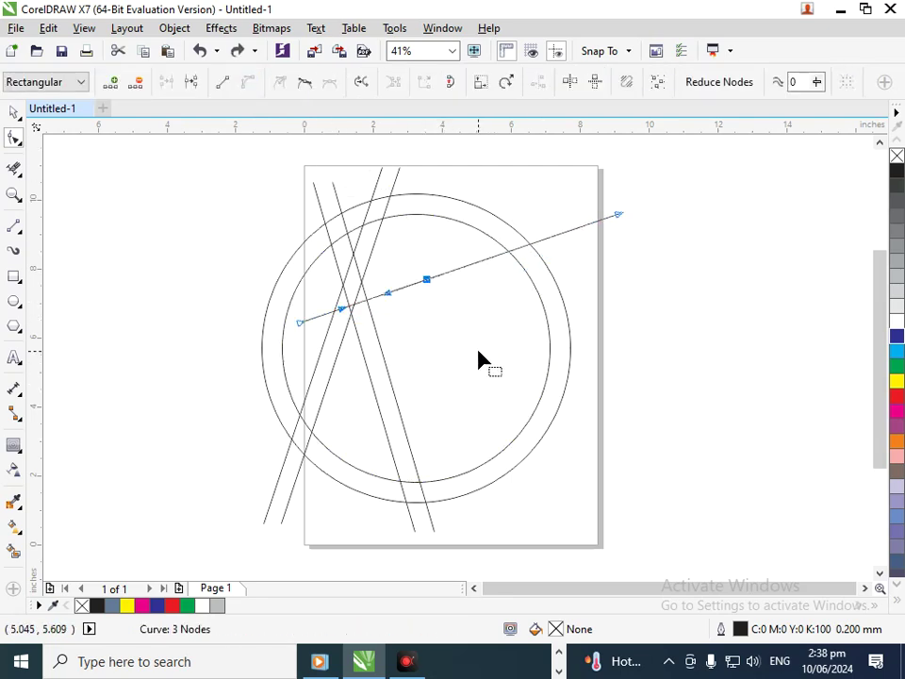
{"action": "key", "text": "ctrl+z"}
{"action": "key", "text": "ctrl+z"}
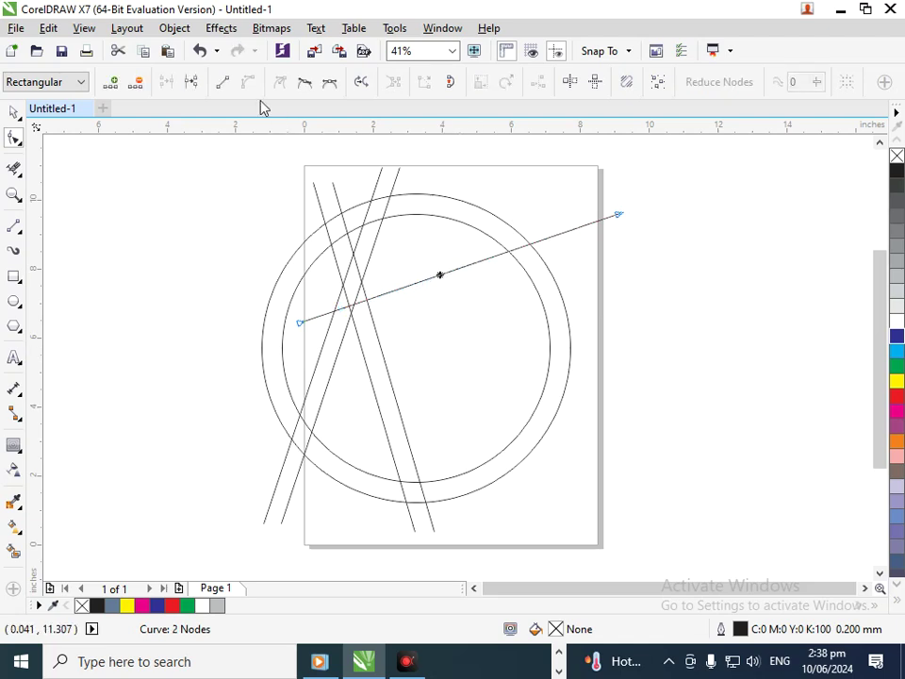
Step: Bend the new line into a downward-sagging arc and place a duplicate of it slightly below and to the left
{"action": "left_click", "coordinate": [514, 249]}
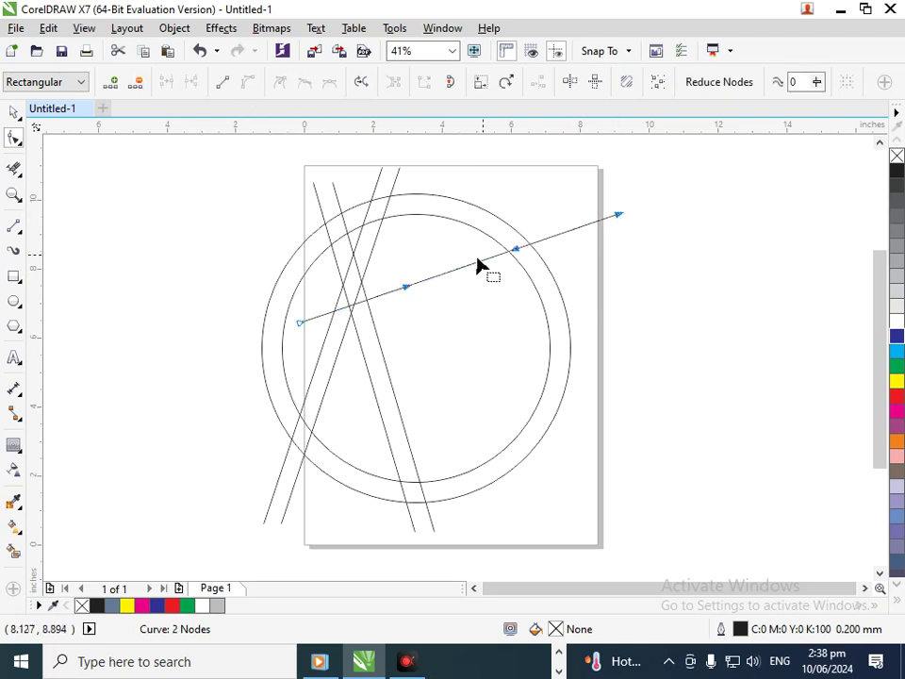
{"action": "left_click_drag", "start_coordinate": [446, 270], "coordinate": [463, 338]}
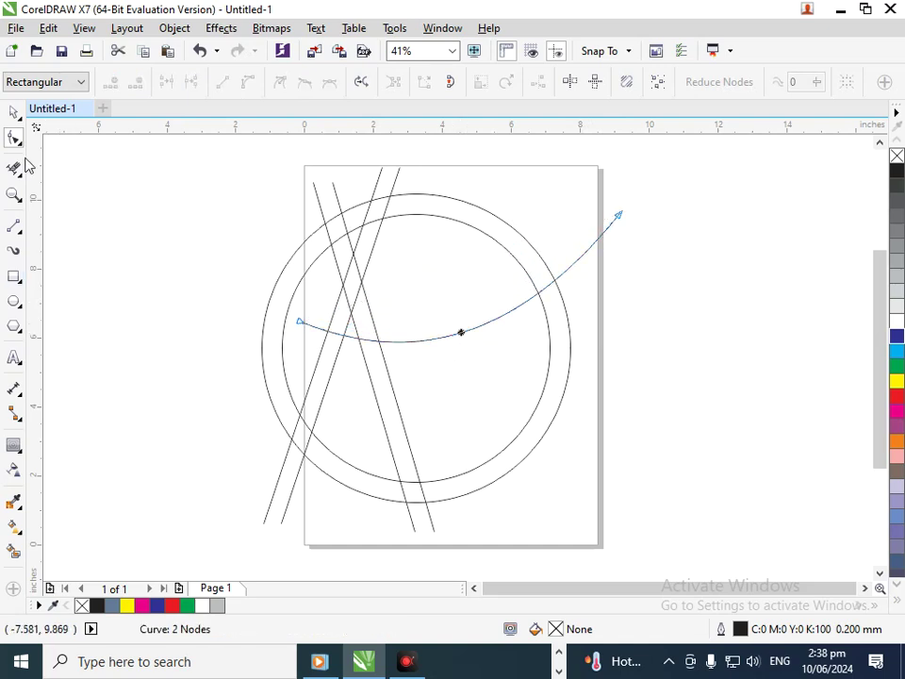
{"action": "left_click", "coordinate": [14, 111]}
{"action": "left_click", "coordinate": [297, 337]}
{"action": "left_click_drag", "start_coordinate": [305, 326], "coordinate": [295, 345]}
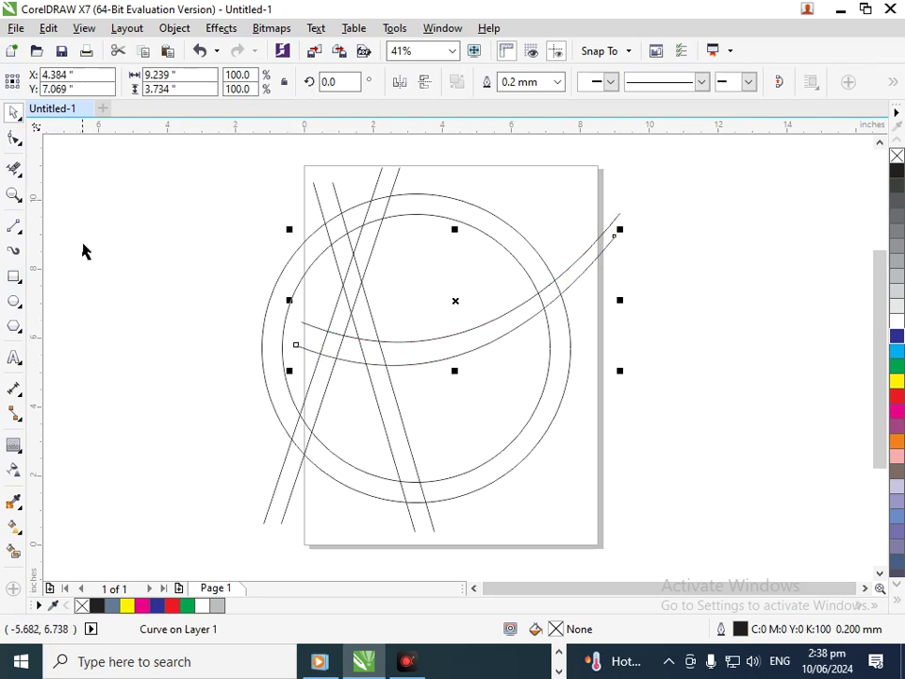
Step: Reshape the lower arc so its right end meets the upper arc's end and its curve sags deeper
{"action": "left_click", "coordinate": [14, 139]}
{"action": "mouse_move", "coordinate": [616, 240]}
{"action": "left_mouse_down"}
{"action": "mouse_move", "coordinate": [622, 232]}
{"action": "mouse_move", "coordinate": [617, 253]}
{"action": "left_mouse_up"}
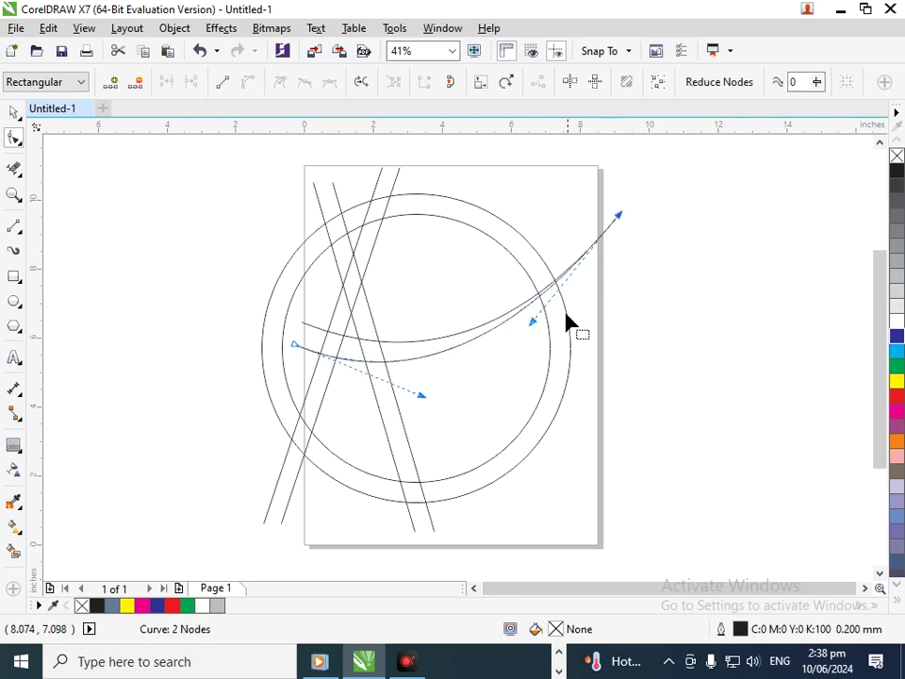
{"action": "left_click_drag", "start_coordinate": [534, 322], "coordinate": [512, 364]}
{"action": "left_click", "coordinate": [14, 113]}
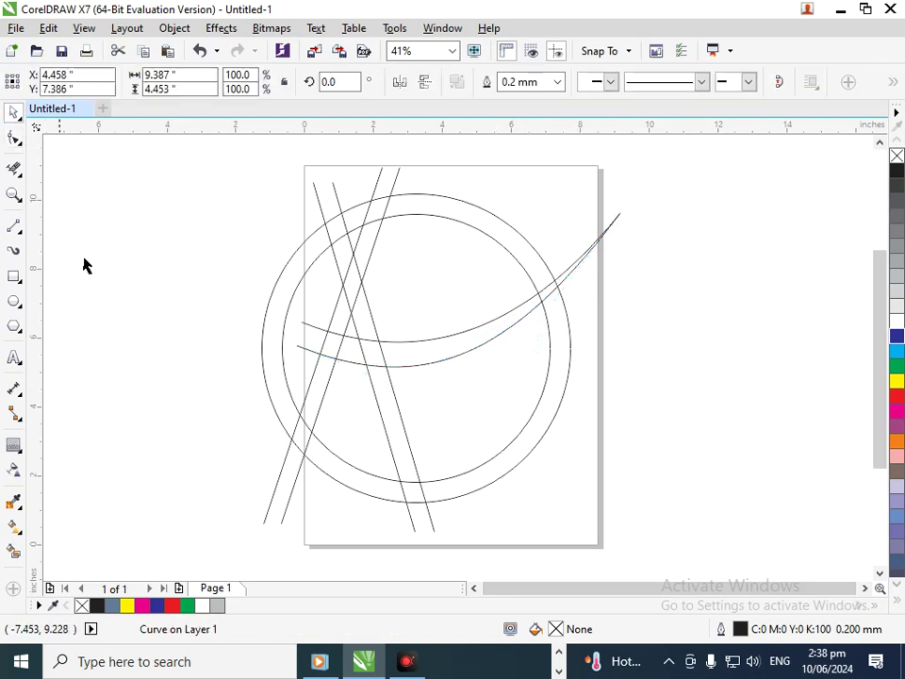
{"action": "left_click", "coordinate": [82, 265]}
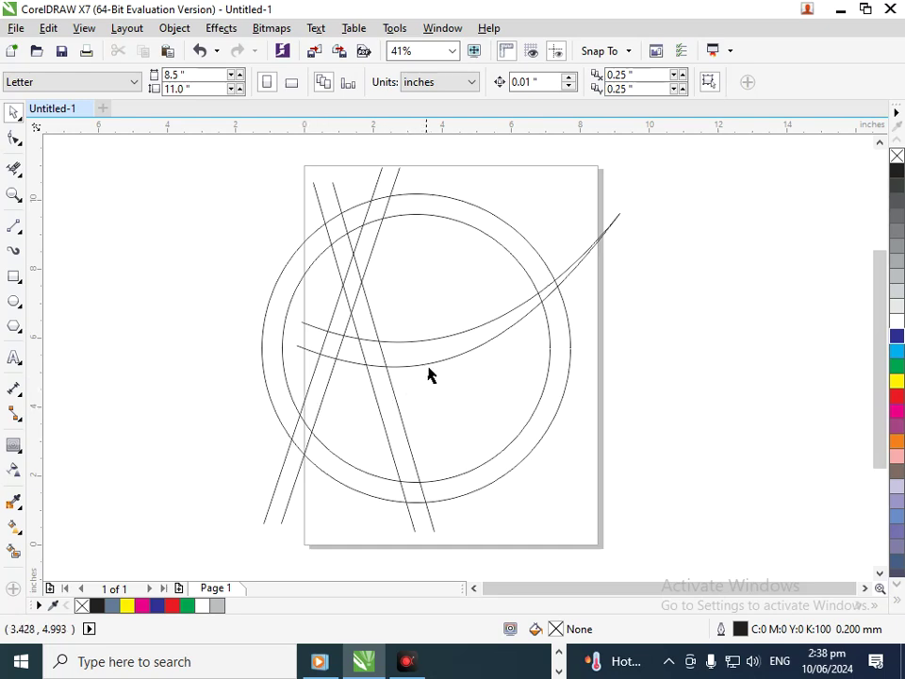
Step: Select the two arcs and group them
{"action": "left_click_drag", "start_coordinate": [433, 369], "coordinate": [430, 392]}
{"action": "key", "text": "ctrl+z"}
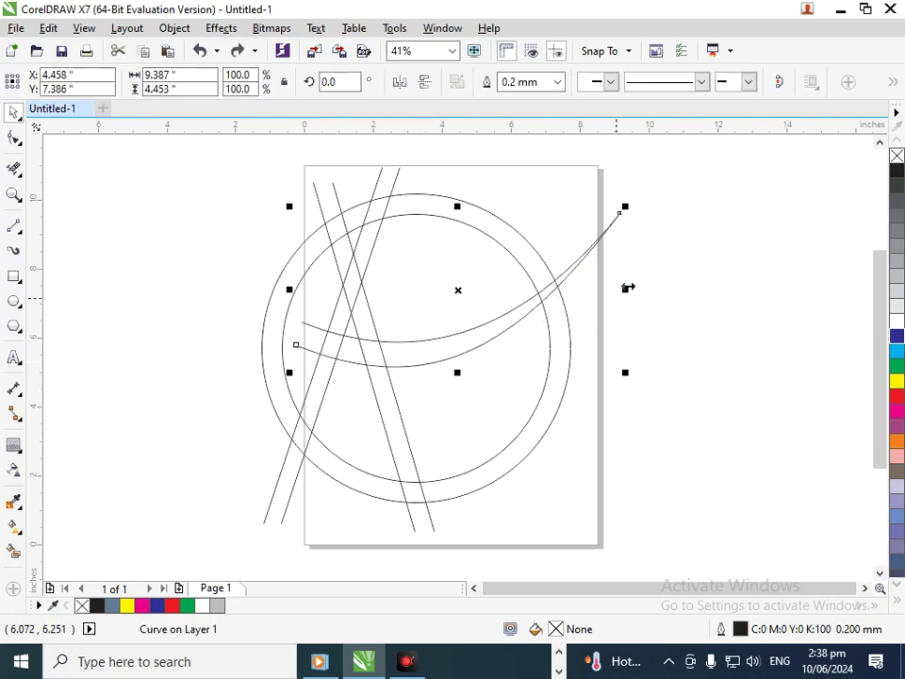
{"action": "left_click", "coordinate": [564, 276], "text": "shift"}
{"action": "left_click", "coordinate": [566, 277]}
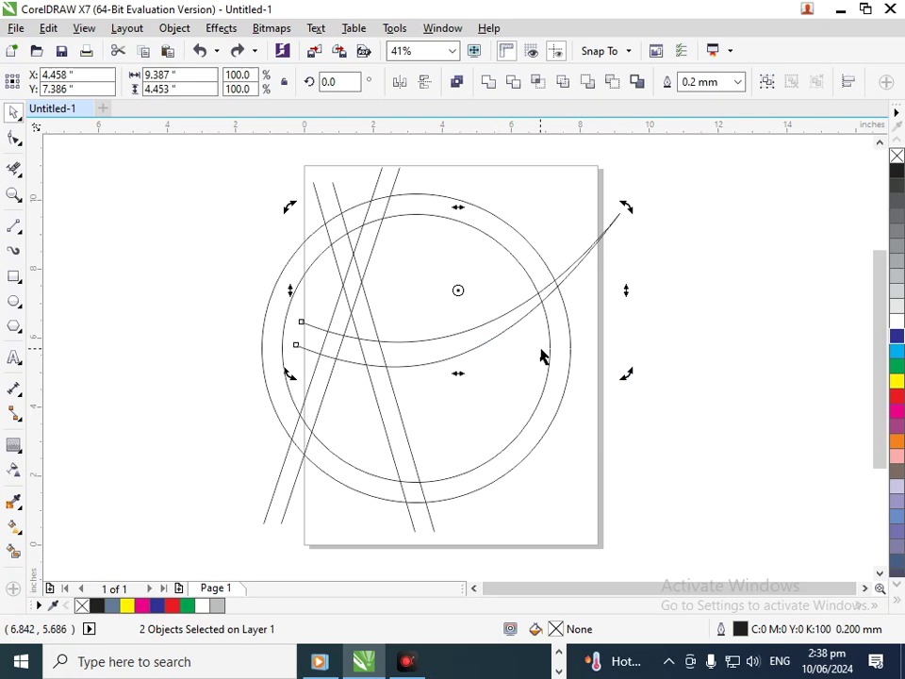
{"action": "key", "text": "ctrl+g"}
{"action": "left_click", "coordinate": [404, 85]}
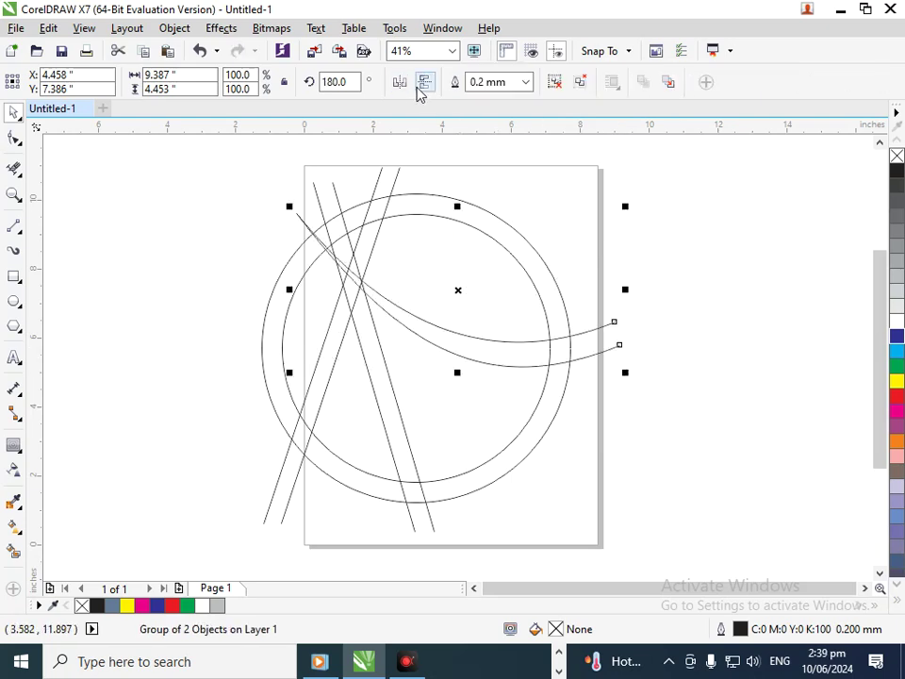
{"action": "left_click", "coordinate": [425, 85]}
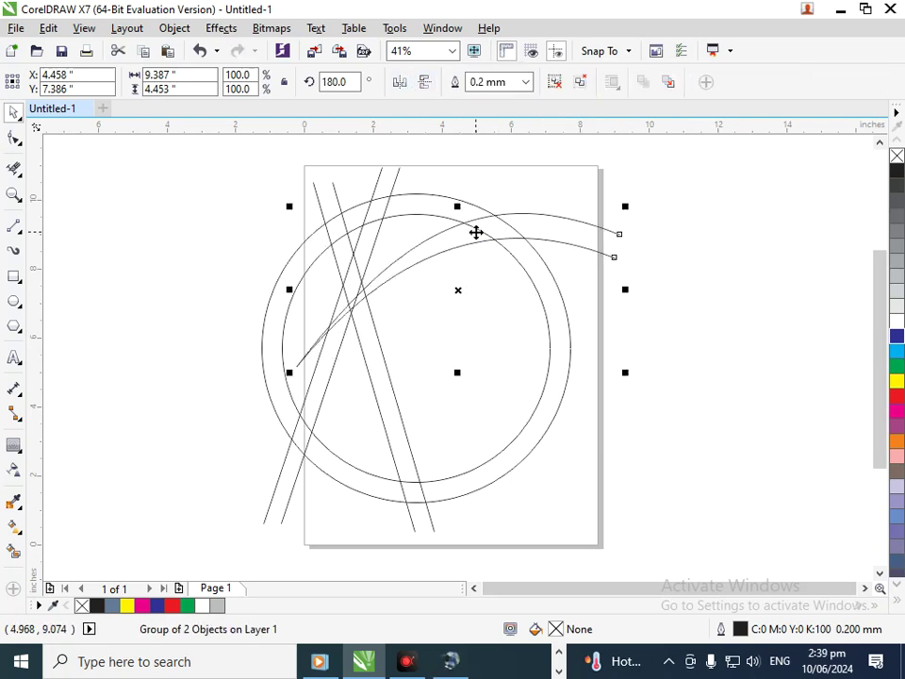
{"action": "key", "text": "ctrl+z"}
{"action": "key", "text": "ctrl+z"}
Step: Duplicate the arc group, mirror the copy vertically, and move it to the lower part of the circles
{"action": "left_click_drag", "start_coordinate": [488, 331], "coordinate": [503, 381]}
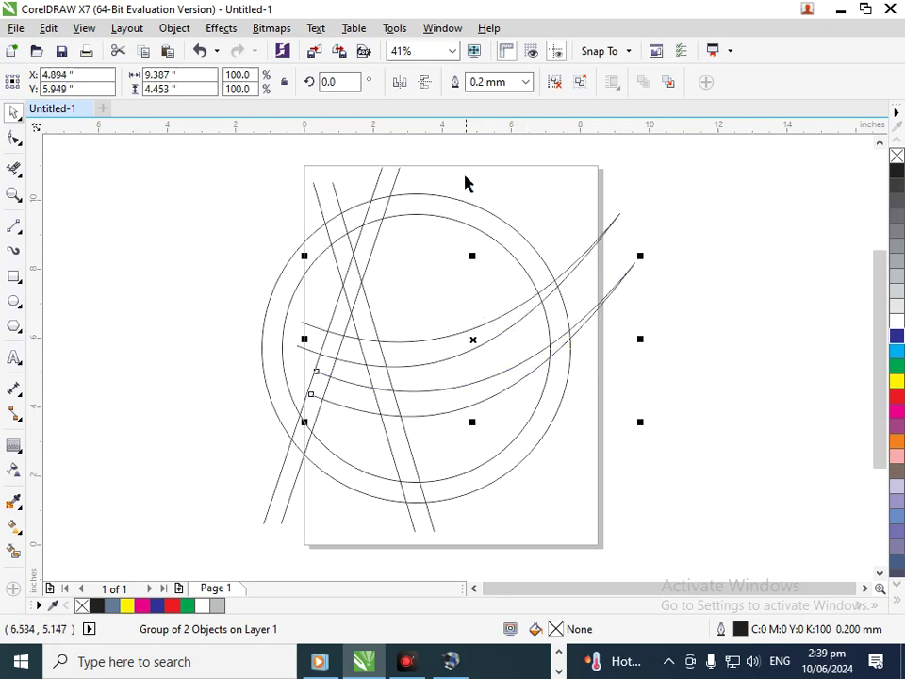
{"action": "left_click", "coordinate": [399, 83]}
{"action": "left_click", "coordinate": [424, 83]}
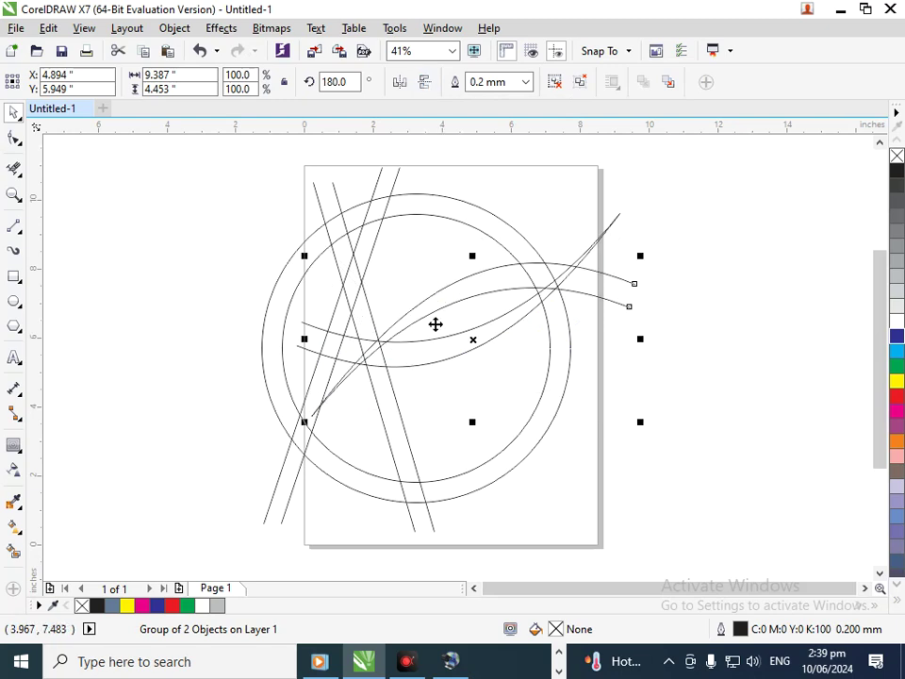
{"action": "left_click", "coordinate": [397, 82]}
{"action": "left_click_drag", "start_coordinate": [414, 255], "coordinate": [368, 354]}
Step: Nudge the mirrored arc group vertically to Y 3.706" so its curves line up with the original arcs near the slanted lines
{"action": "key", "text": "Up"}
{"action": "key", "text": "Up"}
{"action": "key", "text": "Up"}
{"action": "key", "text": "Up"}
{"action": "key", "text": "Up"}
{"action": "key", "text": "Up"}
{"action": "key", "text": "Up"}
{"action": "key", "text": "Up"}
{"action": "key", "text": "Up"}
{"action": "key", "text": "Up"}
{"action": "key", "text": "Up"}
{"action": "key", "text": "Up"}
{"action": "key", "text": "Up"}
{"action": "key", "text": "Up"}
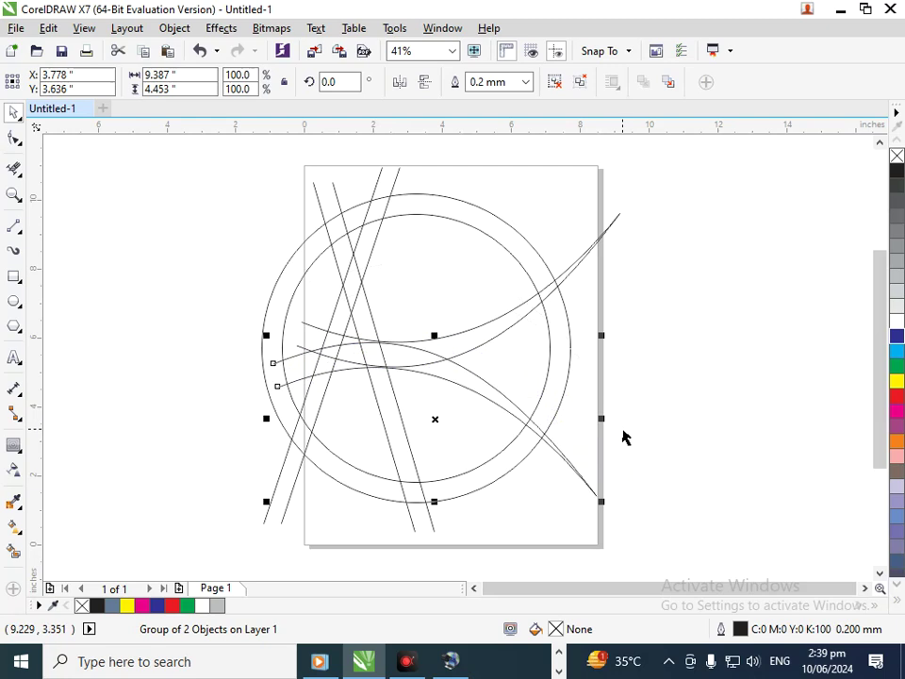
{"action": "key", "text": "Down"}
{"action": "key", "text": "Down"}
{"action": "key", "text": "Down"}
{"action": "key", "text": "Down"}
{"action": "key", "text": "Down"}
{"action": "key", "text": "Down"}
{"action": "key", "text": "Down"}
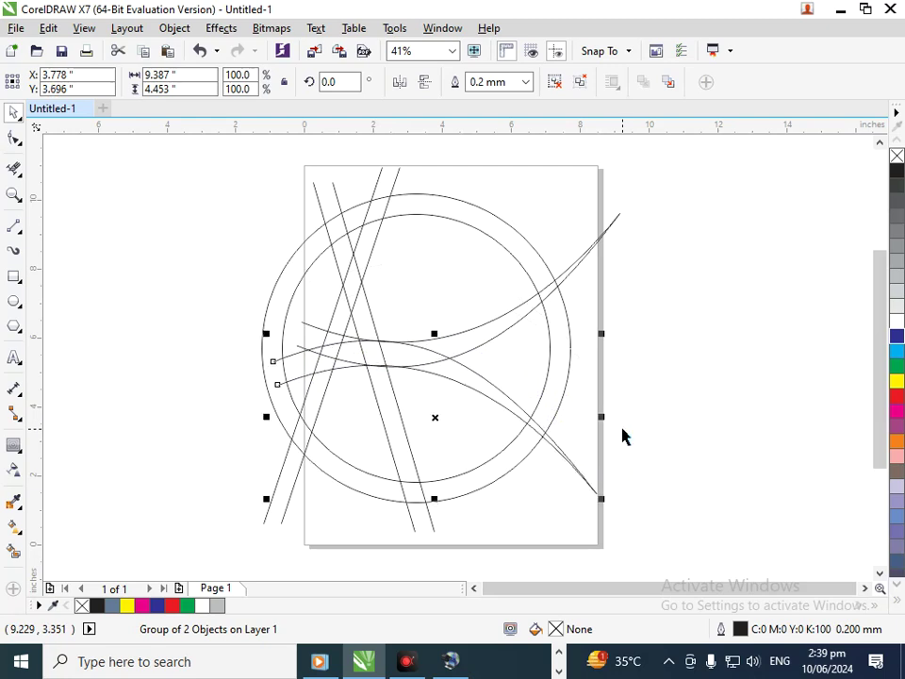
{"action": "left_click", "coordinate": [708, 387]}
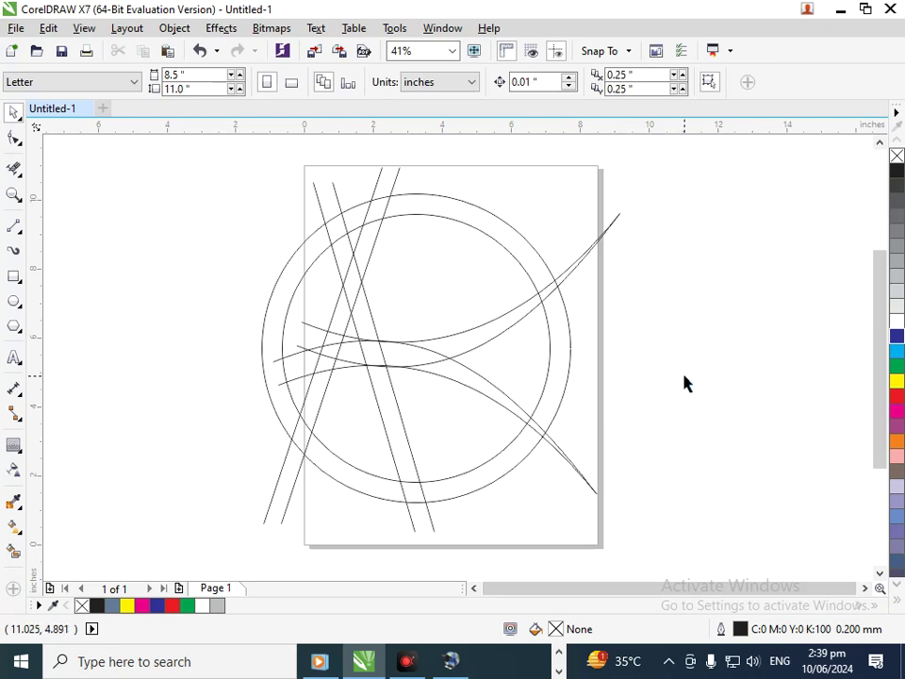
{"action": "left_click", "coordinate": [591, 486]}
{"action": "left_click_drag", "start_coordinate": [591, 486], "coordinate": [591, 485]}
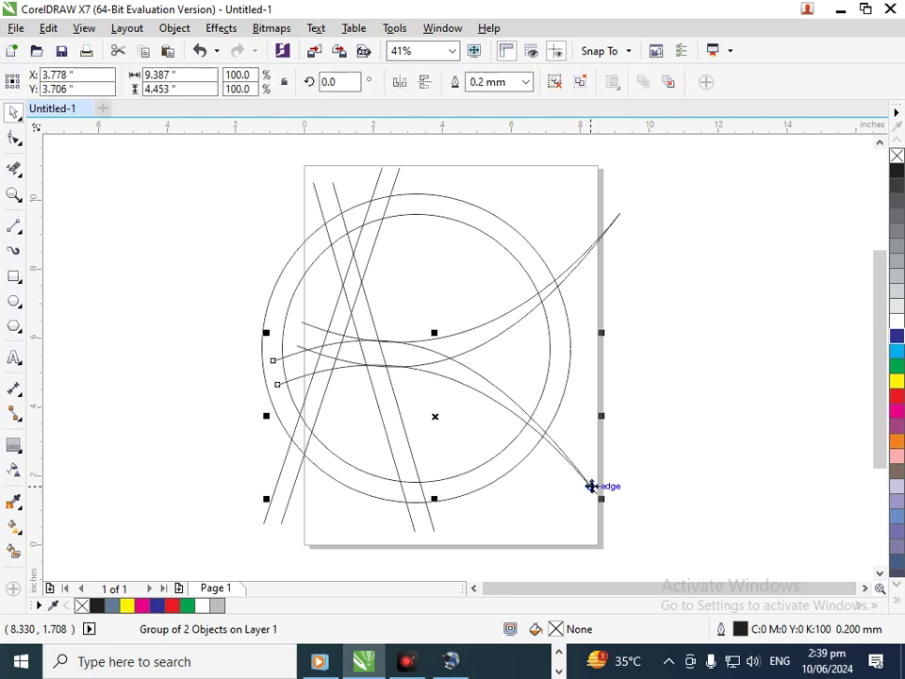
{"action": "left_click", "coordinate": [629, 377]}
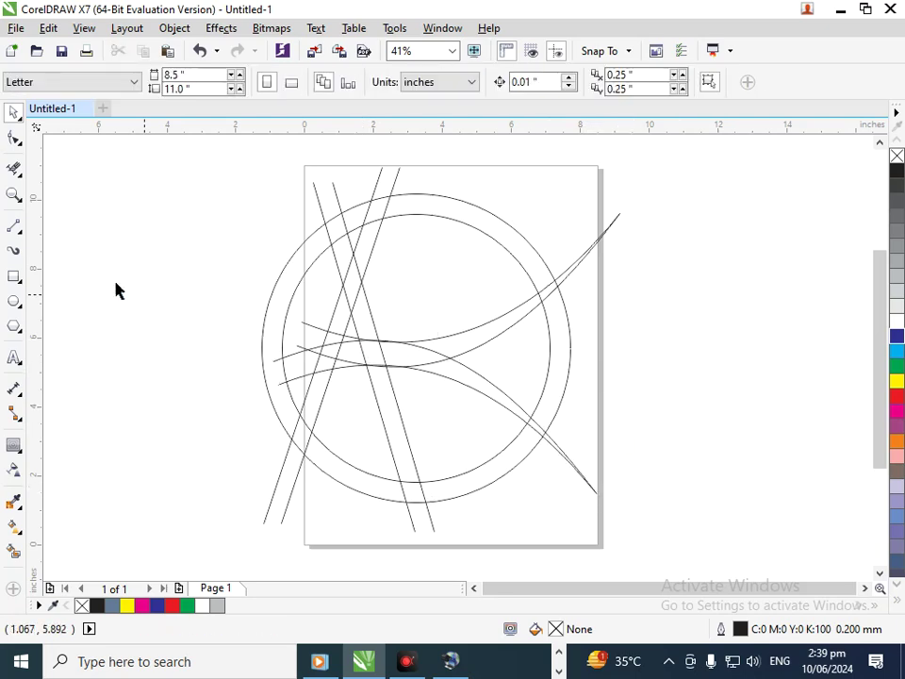
Step: Delete the ends of the slanted lines and the right-hand ends of the arcs that extend outside the outer circle
{"action": "left_click", "coordinate": [14, 168]}
{"action": "left_click_drag", "start_coordinate": [283, 177], "coordinate": [470, 171]}
{"action": "left_click_drag", "start_coordinate": [607, 196], "coordinate": [585, 347]}
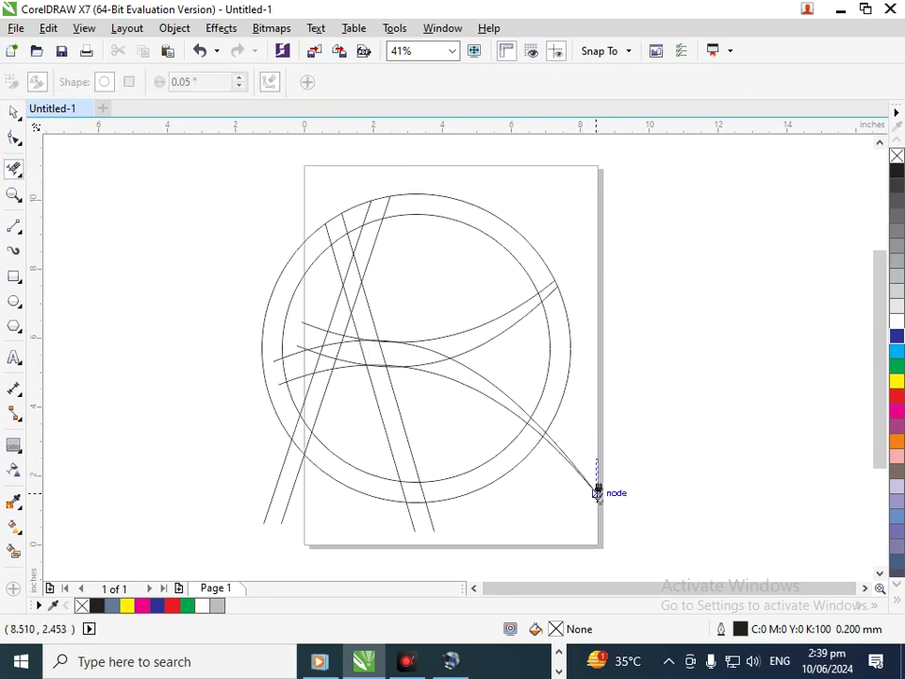
{"action": "left_click_drag", "start_coordinate": [599, 469], "coordinate": [566, 540]}
{"action": "left_click_drag", "start_coordinate": [442, 521], "coordinate": [359, 534]}
{"action": "left_click_drag", "start_coordinate": [266, 500], "coordinate": [312, 518]}
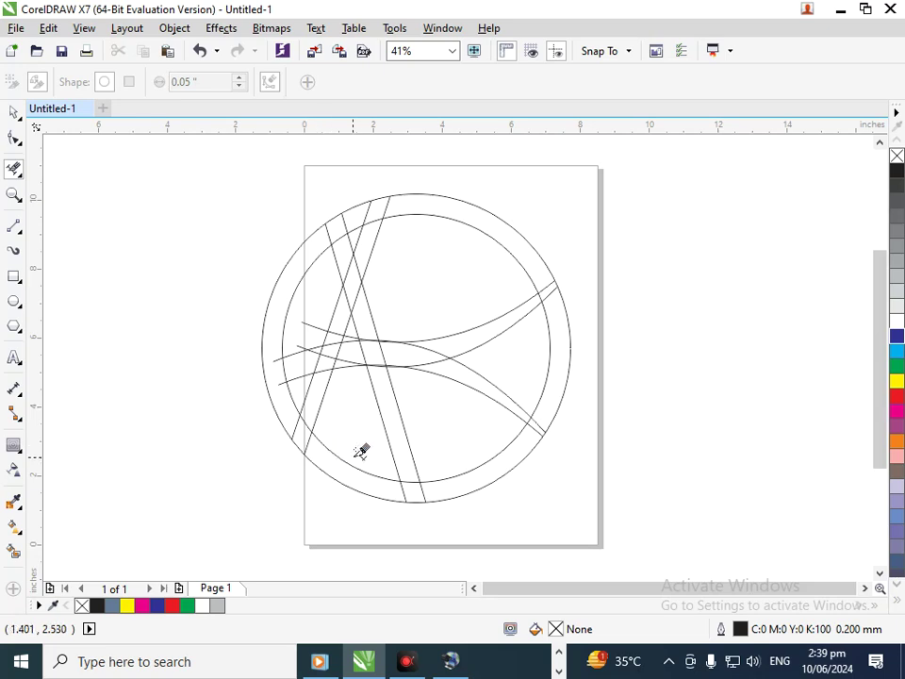
Step: Try deleting the bottom segments of both circles, the slanted leg's outer end, and the circle segments at the upper right
{"action": "left_click_drag", "start_coordinate": [354, 454], "coordinate": [343, 532]}
{"action": "left_click_drag", "start_coordinate": [483, 448], "coordinate": [500, 522]}
{"action": "left_click", "coordinate": [412, 491]}
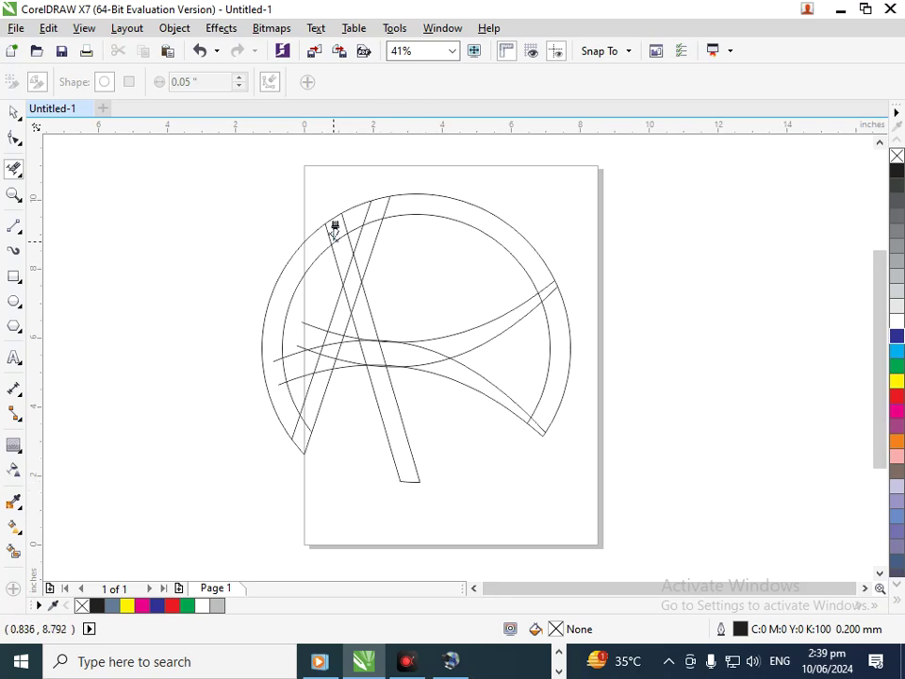
{"action": "left_click_drag", "start_coordinate": [462, 186], "coordinate": [440, 288]}
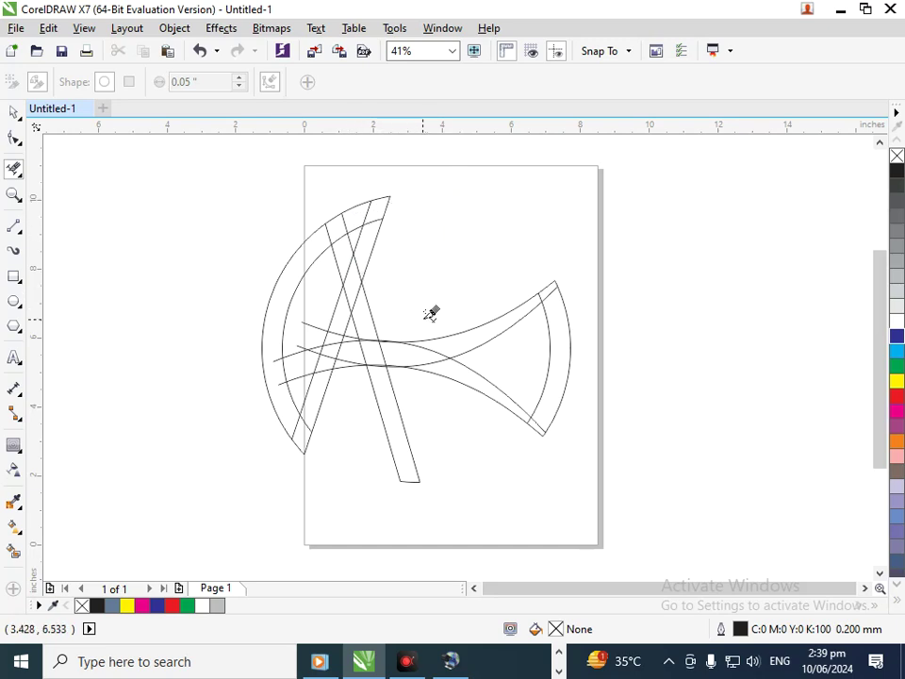
{"action": "key", "text": "ctrl+z"}
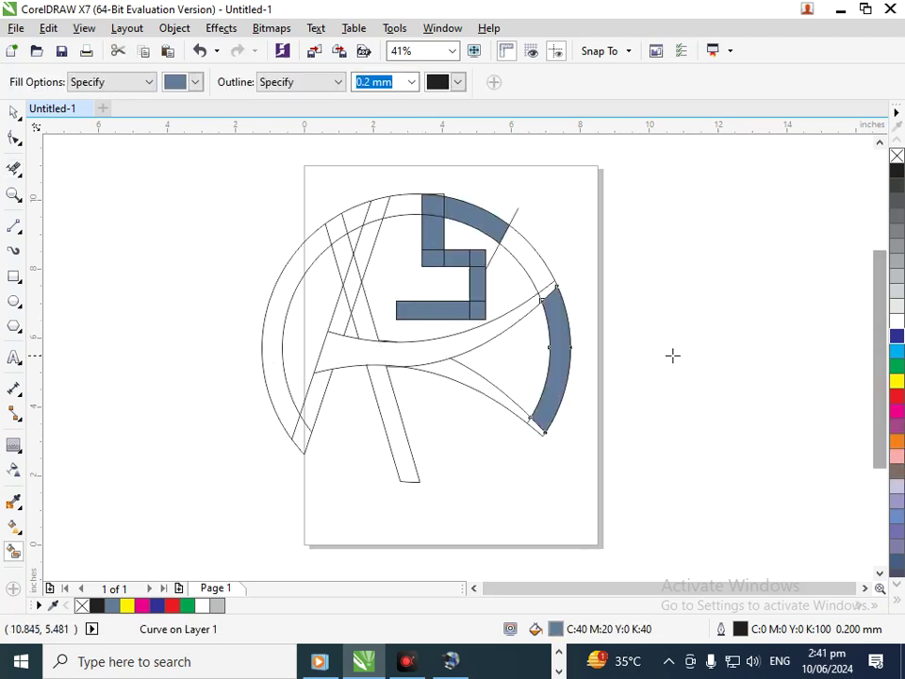
Step: Undo the blue-grey fills, the stepped shape drawn inside the circles, and the latest line trims
{"action": "key", "text": "ctrl+z"}
{"action": "key", "text": "ctrl+z"}
{"action": "key", "text": "ctrl+z"}
{"action": "key", "text": "ctrl+z"}
{"action": "key", "text": "ctrl+z"}
{"action": "key", "text": "ctrl+z"}
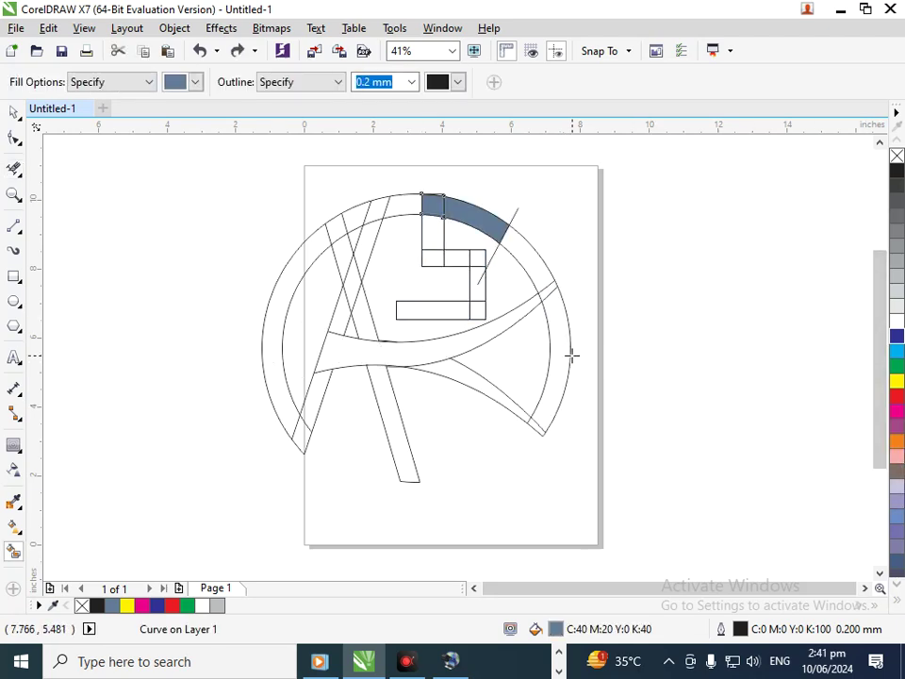
{"action": "key", "text": "ctrl+z"}
{"action": "key", "text": "ctrl+z"}
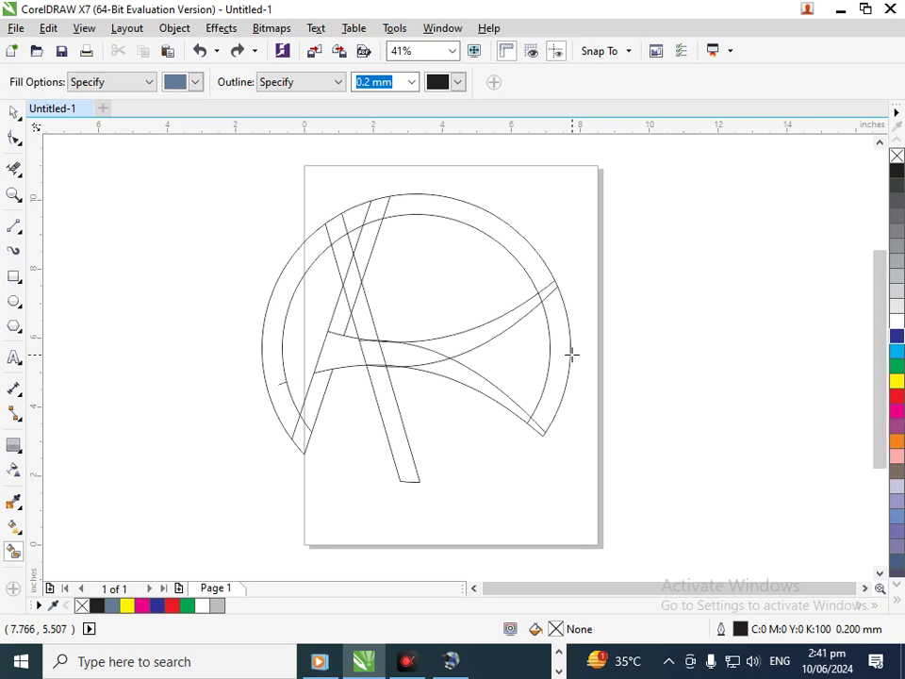
Step: Undo the remaining segment deletions back to both complete circles with the lower-left line ends extending outside
{"action": "key", "text": "ctrl+z"}
{"action": "key", "text": "ctrl+z"}
{"action": "key", "text": "ctrl+z"}
{"action": "key", "text": "ctrl+z"}
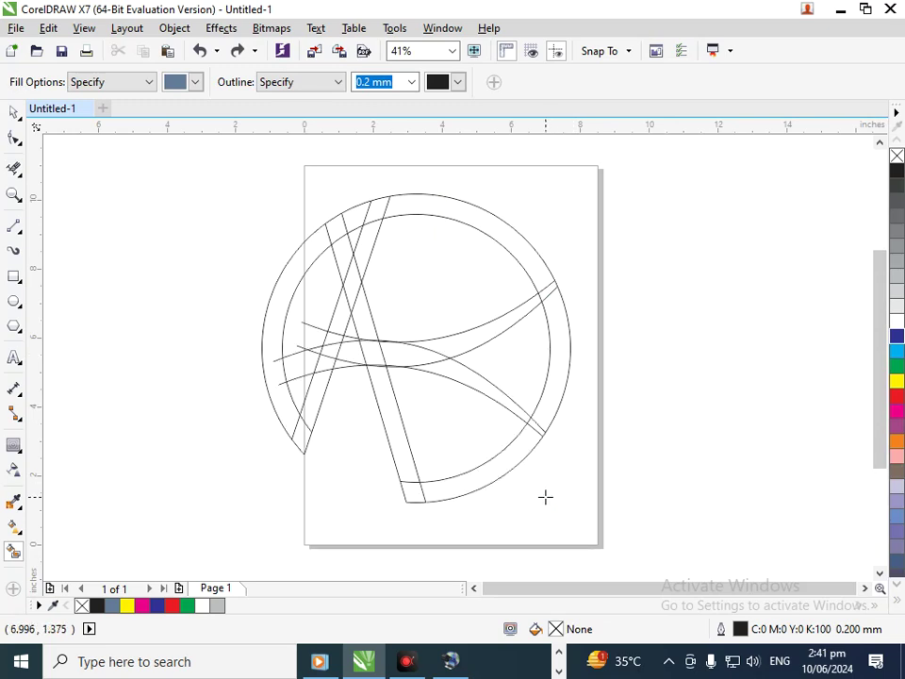
{"action": "key", "text": "ctrl+shift+z"}
{"action": "key", "text": "ctrl+shift+z"}
{"action": "key", "text": "ctrl+shift+z"}
{"action": "key", "text": "ctrl+shift+z"}
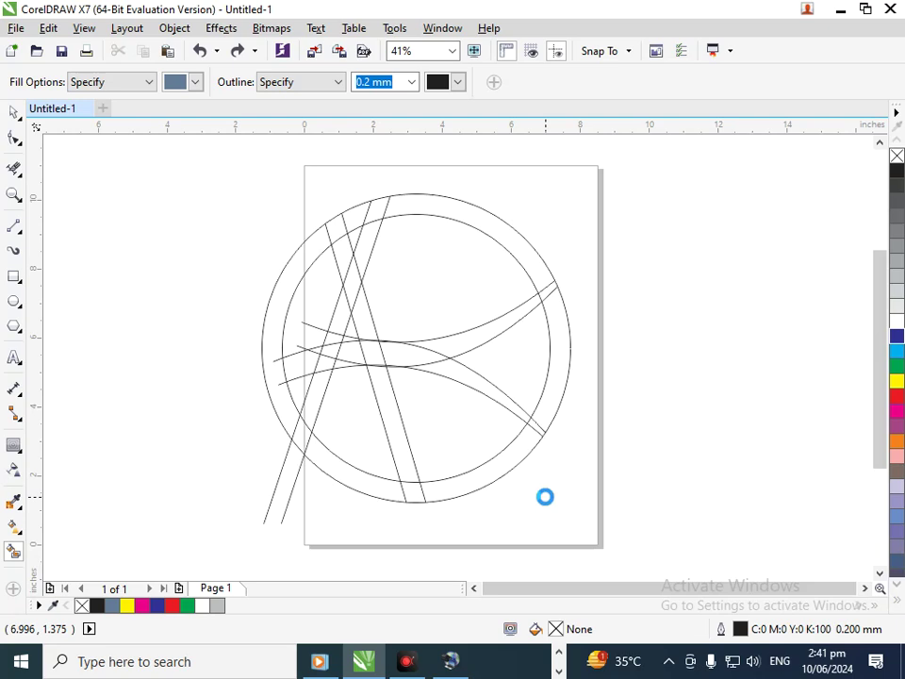
Step: Redo the circle and line segment deletions, the stepped shape inside the circles and its blue-grey fills
{"action": "key", "text": "ctrl+shift+z"}
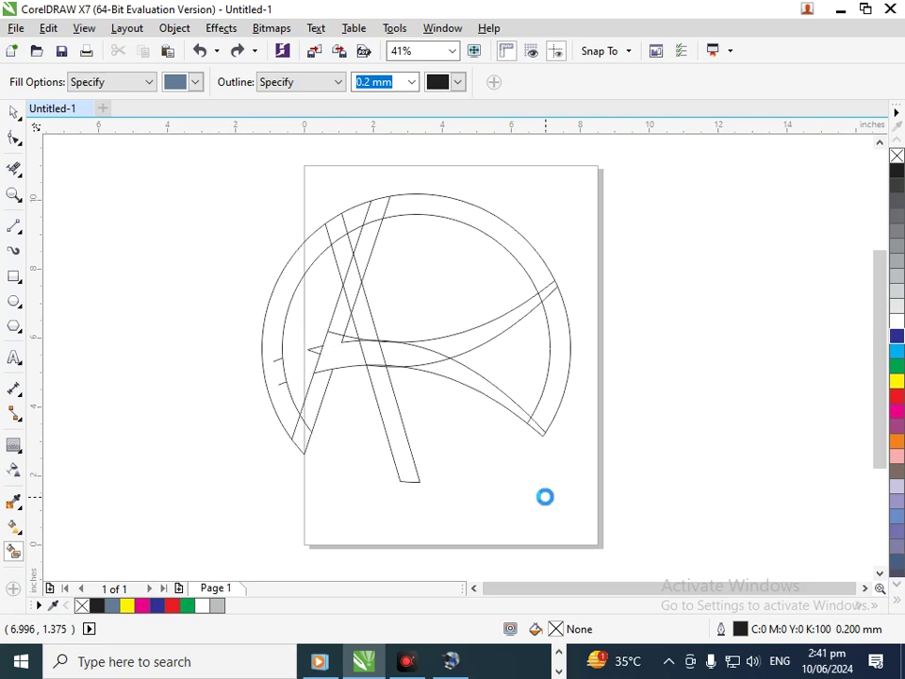
{"action": "key", "text": "ctrl+shift+z"}
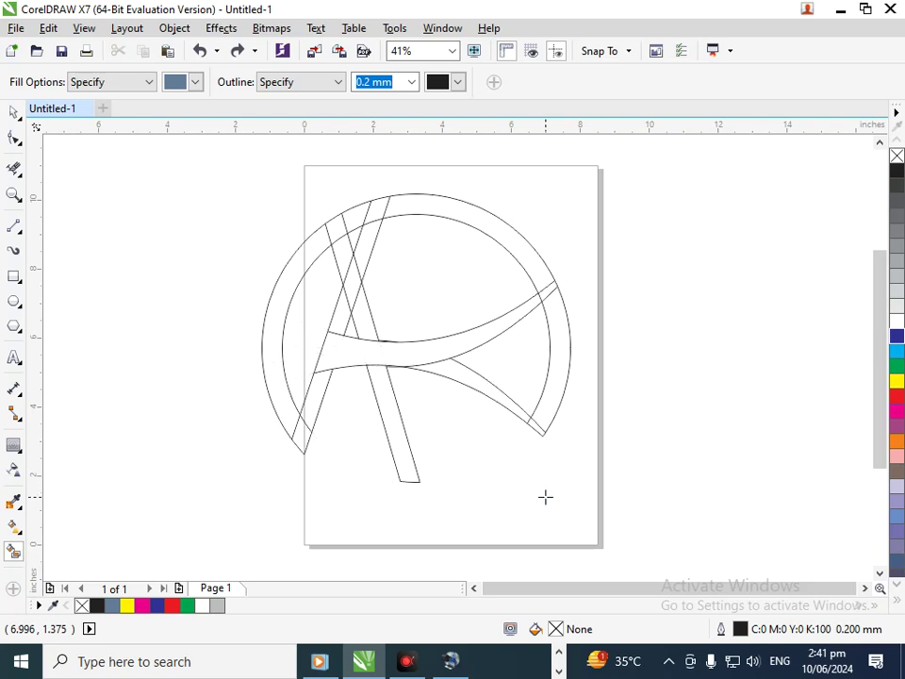
{"action": "key", "text": "ctrl+shift+z"}
{"action": "key", "text": "ctrl+shift+z"}
{"action": "key", "text": "ctrl+shift+z"}
{"action": "key", "text": "ctrl+shift+z"}
{"action": "key", "text": "ctrl+shift+z"}
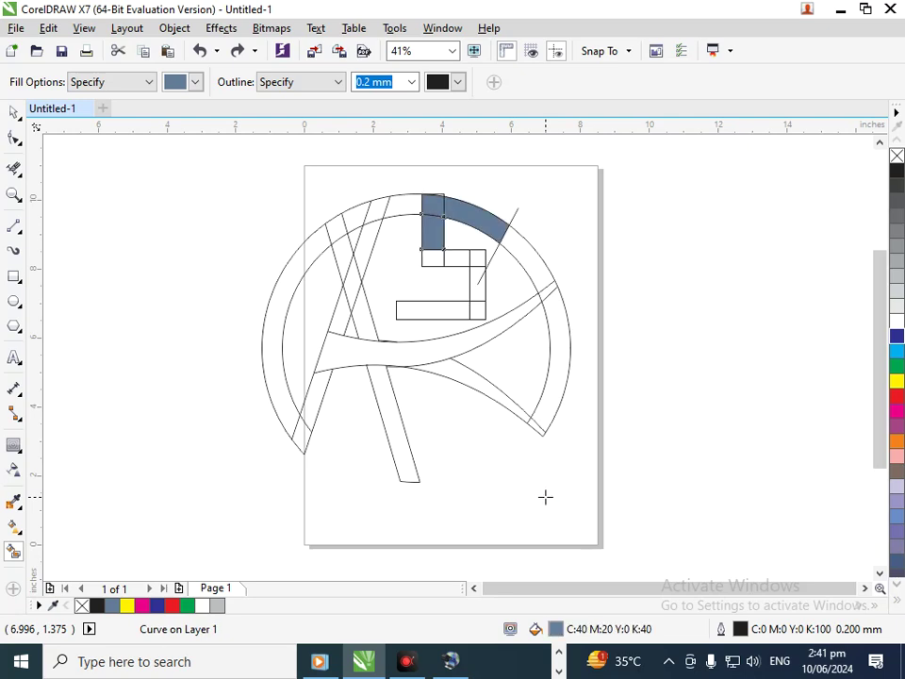
{"action": "key", "text": "ctrl+shift+z"}
{"action": "key", "text": "ctrl+shift+z"}
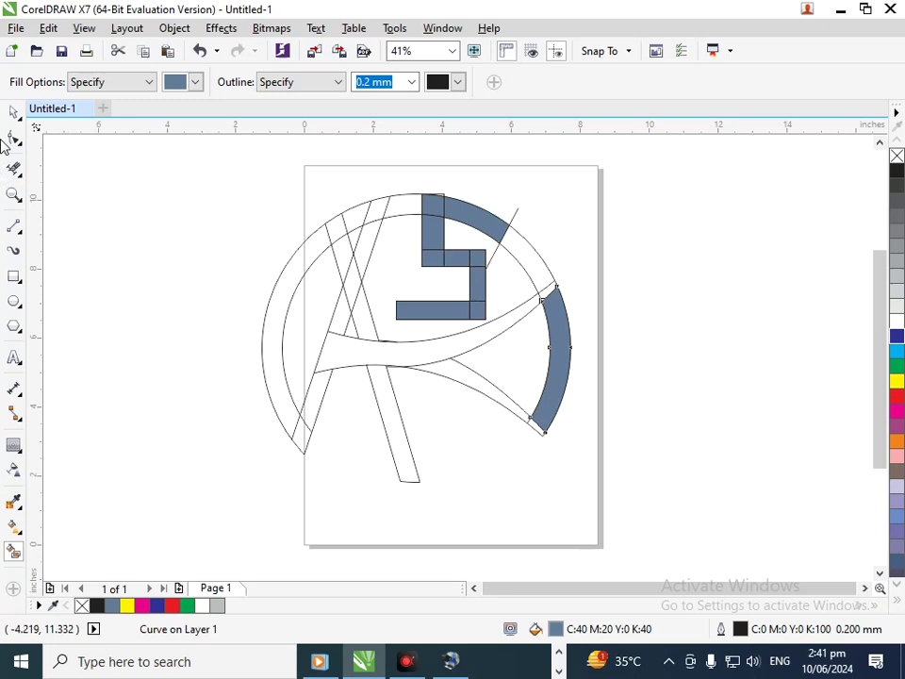
Step: Weld the two filled pieces of the stepped shape's bottom bar and delete the surplus node on its lower edge
{"action": "left_click", "coordinate": [11, 113]}
{"action": "left_click", "coordinate": [464, 331]}
{"action": "key", "text": "ctrl+z"}
{"action": "left_click", "coordinate": [432, 307], "text": "shift"}
{"action": "left_click", "coordinate": [489, 83]}
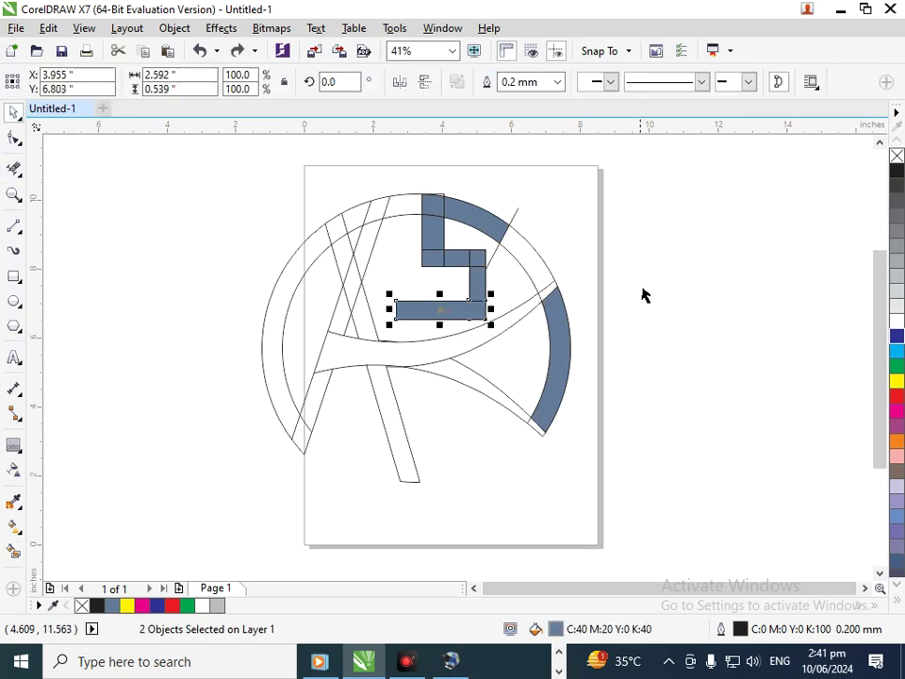
{"action": "left_click", "coordinate": [14, 137]}
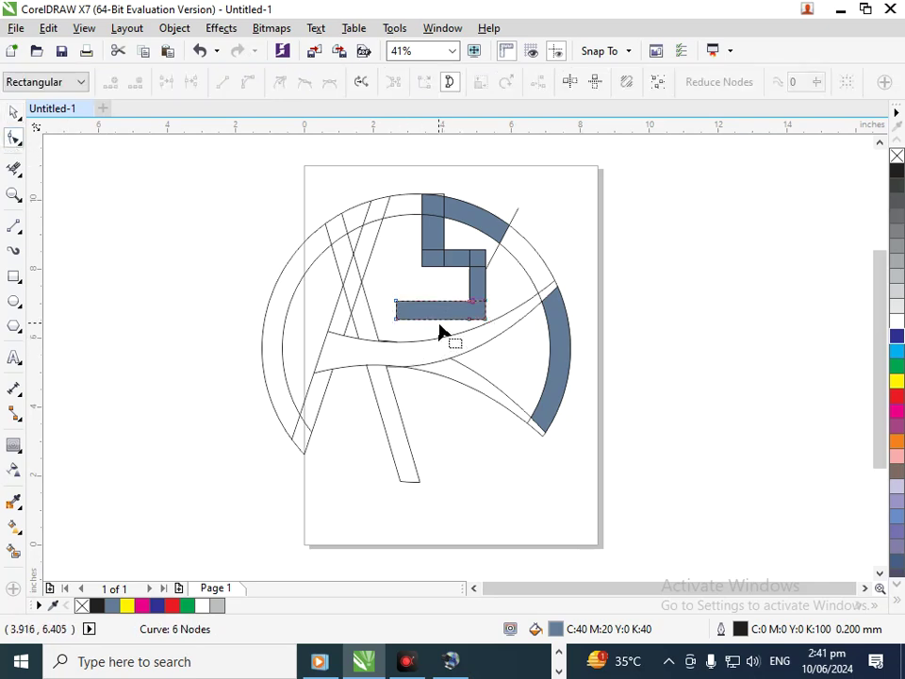
{"action": "left_click", "coordinate": [470, 320]}
{"action": "key", "text": "Delete"}
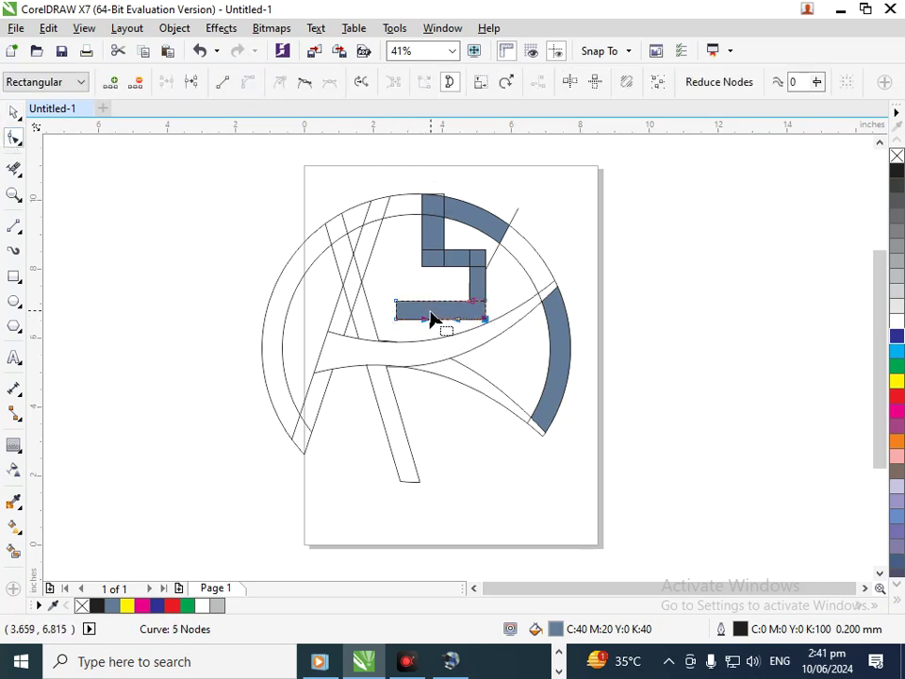
Step: Bow the bottom bar's lower edge downward, convert its upper edge to a curve and bow it downward too
{"action": "left_click", "coordinate": [439, 330]}
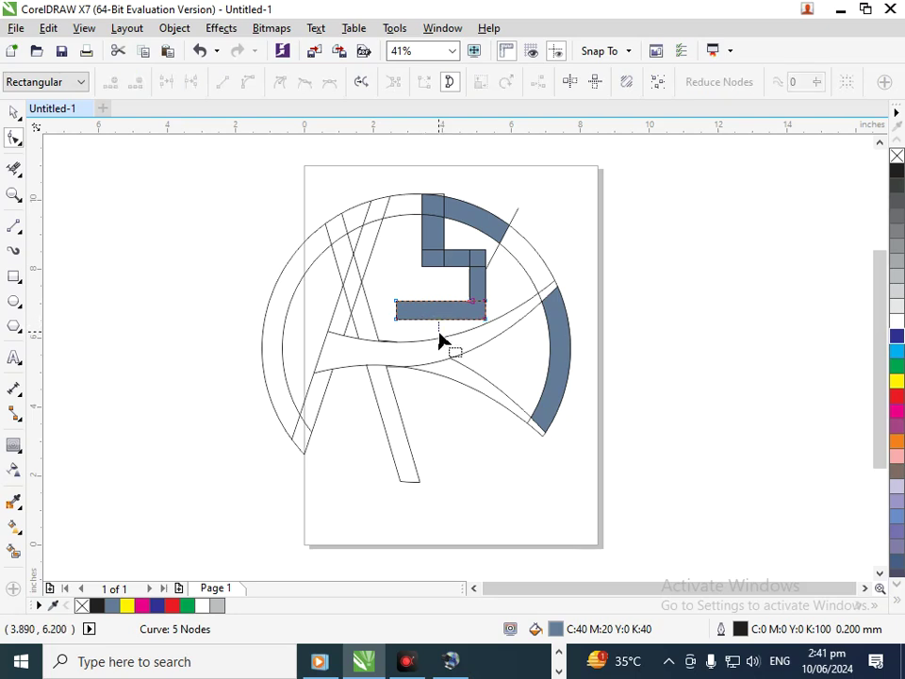
{"action": "mouse_move", "coordinate": [436, 320]}
{"action": "left_mouse_down"}
{"action": "mouse_move", "coordinate": [429, 341]}
{"action": "mouse_move", "coordinate": [439, 338]}
{"action": "left_mouse_up"}
{"action": "left_click", "coordinate": [440, 301]}
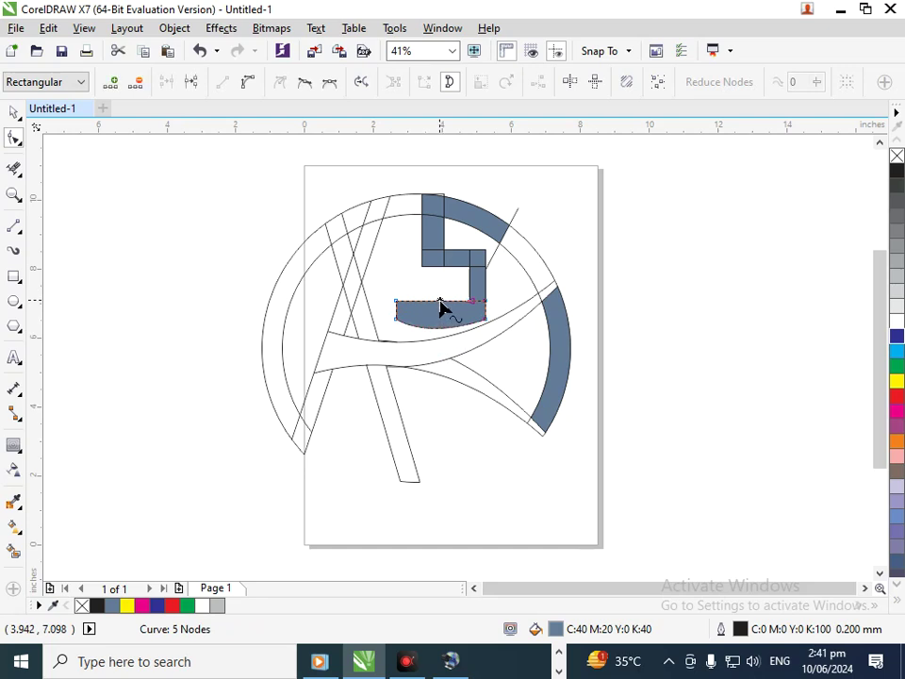
{"action": "left_click", "coordinate": [248, 82]}
{"action": "left_click", "coordinate": [434, 299]}
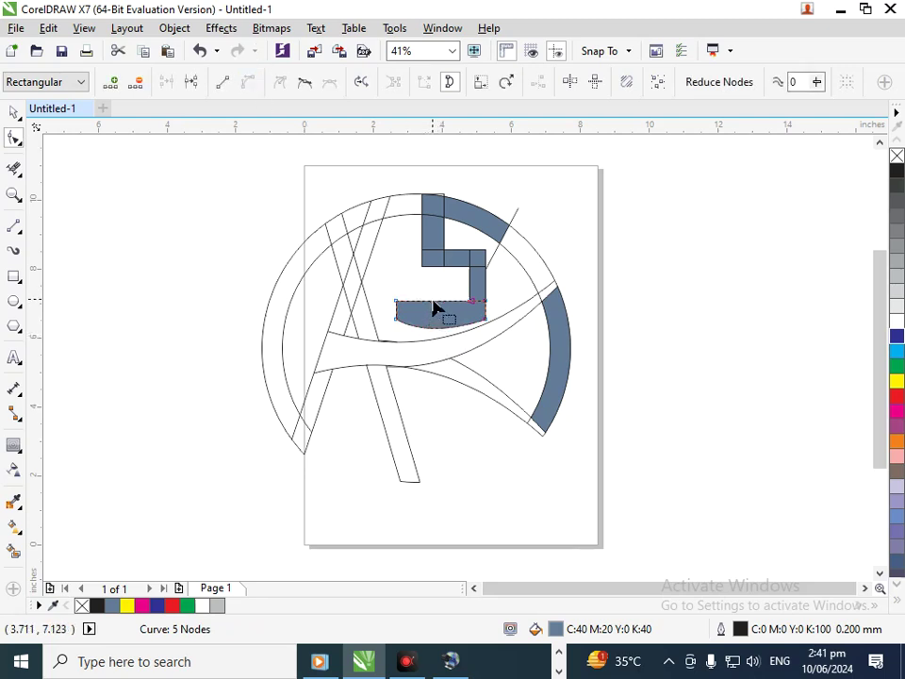
{"action": "left_click", "coordinate": [435, 302]}
{"action": "left_click", "coordinate": [438, 301]}
{"action": "left_click_drag", "start_coordinate": [438, 308], "coordinate": [440, 318]}
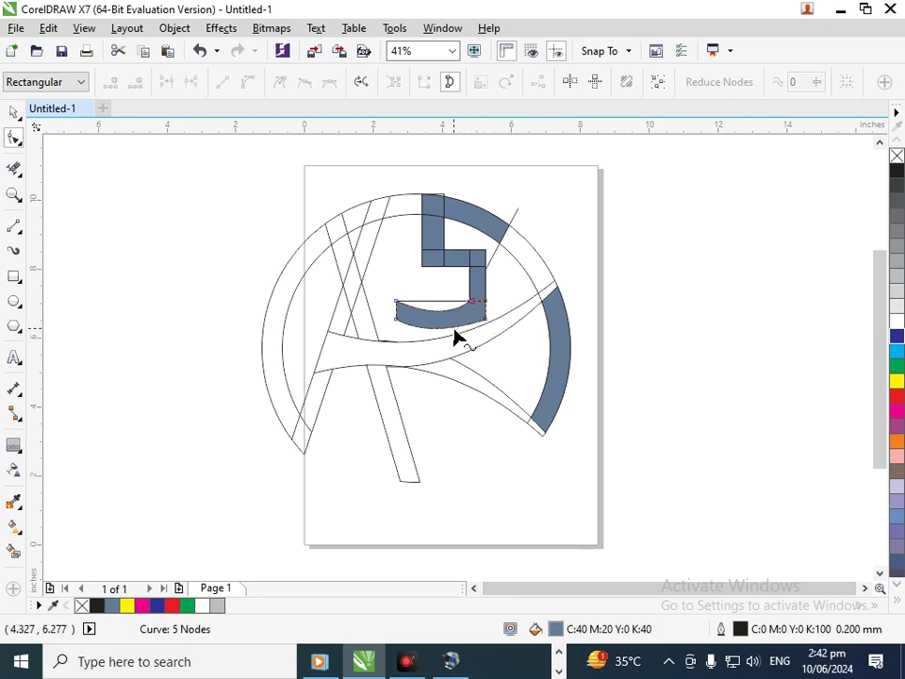
Step: Make the bow of the bottom bar's upper edge slightly shallower
{"action": "key", "text": "F2"}
{"action": "left_click_drag", "start_coordinate": [376, 263], "coordinate": [503, 366]}
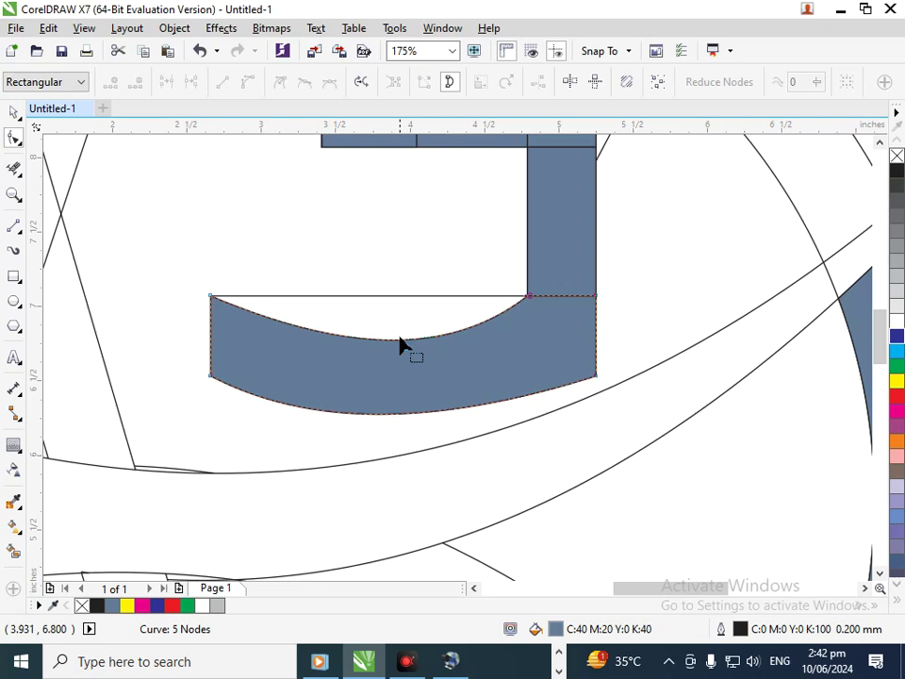
{"action": "left_click_drag", "start_coordinate": [393, 341], "coordinate": [396, 325]}
{"action": "key", "text": "F3"}
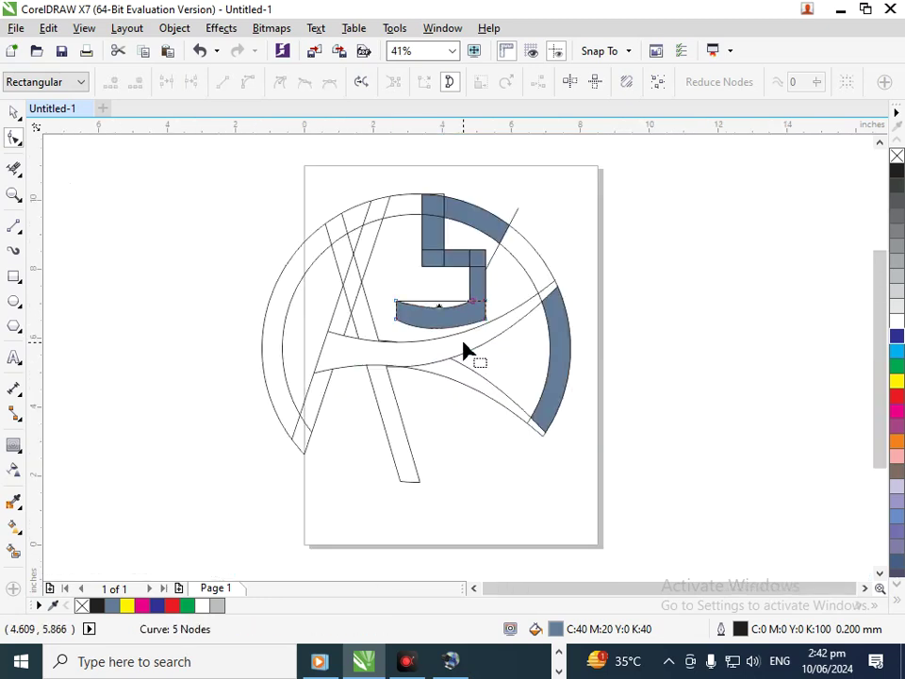
{"action": "left_click", "coordinate": [14, 113]}
{"action": "left_click", "coordinate": [415, 237]}
{"action": "left_click", "coordinate": [461, 270]}
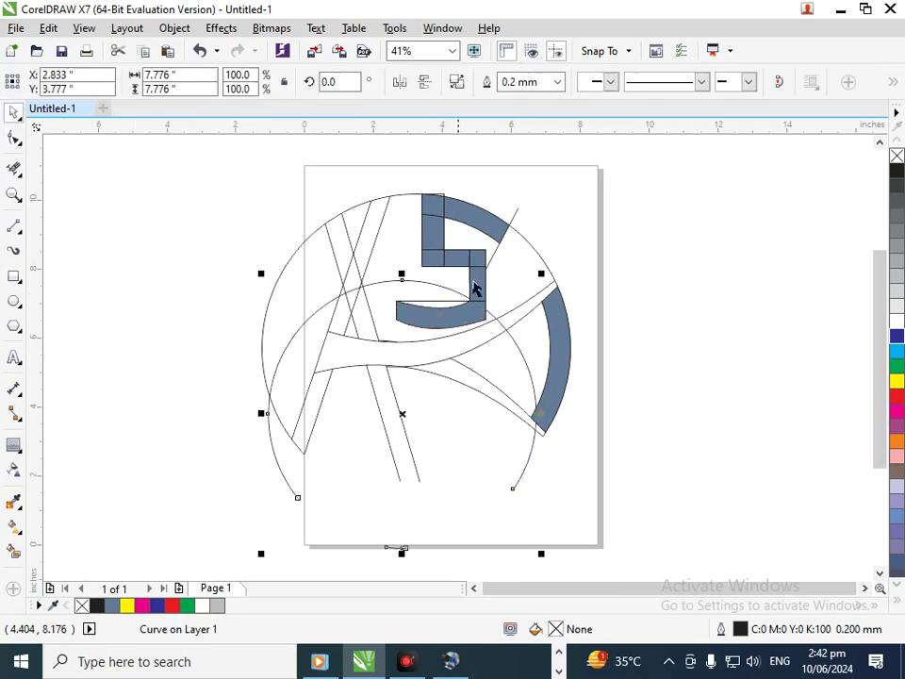
{"action": "left_click", "coordinate": [467, 303]}
{"action": "key", "text": "ctrl+z"}
{"action": "key", "text": "ctrl+z"}
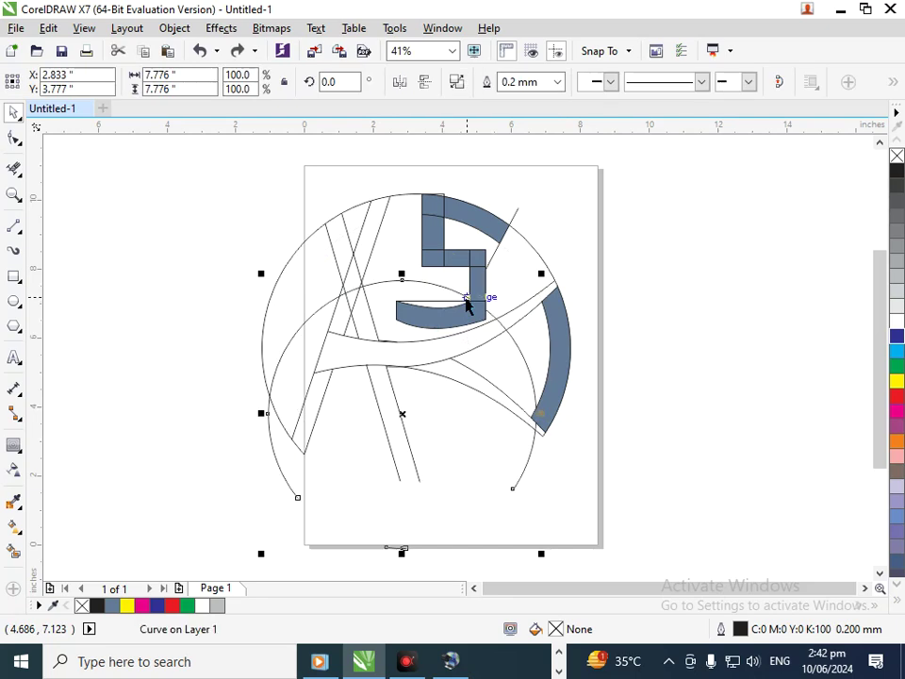
{"action": "left_click", "coordinate": [680, 304]}
{"action": "left_click_drag", "start_coordinate": [466, 260], "coordinate": [441, 313]}
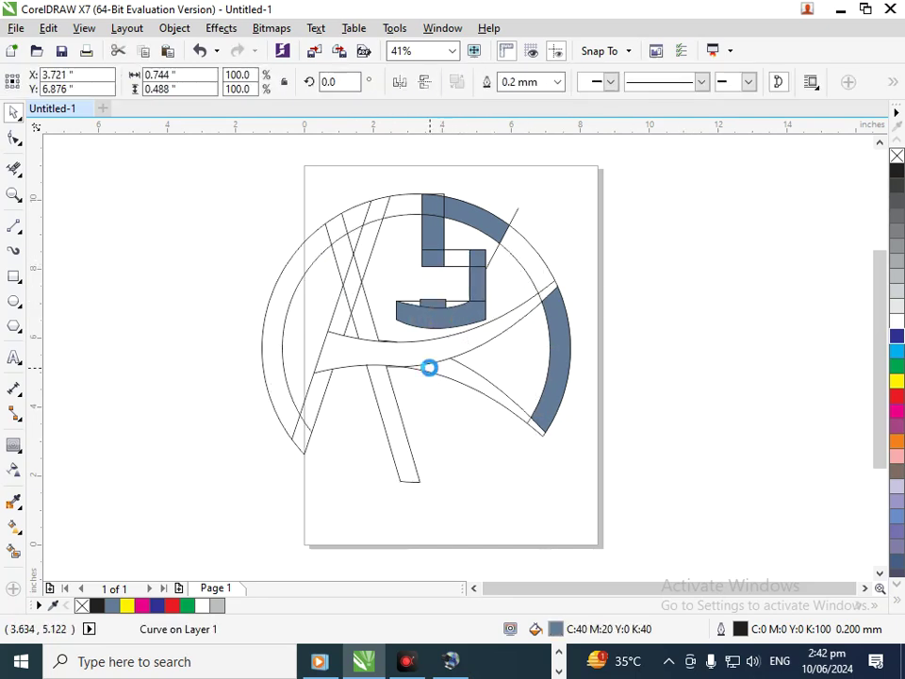
{"action": "left_click", "coordinate": [456, 372]}
{"action": "key", "text": "ctrl+z"}
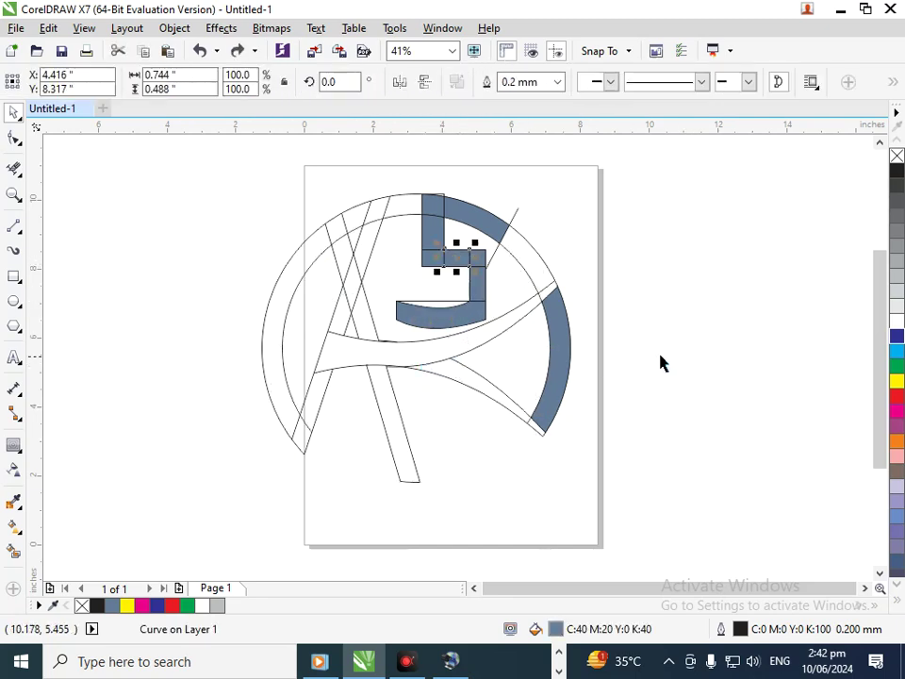
Step: Give all pieces of the stepped shape and the ring segment joined to its top a red fill and outline
{"action": "left_click", "coordinate": [478, 222]}
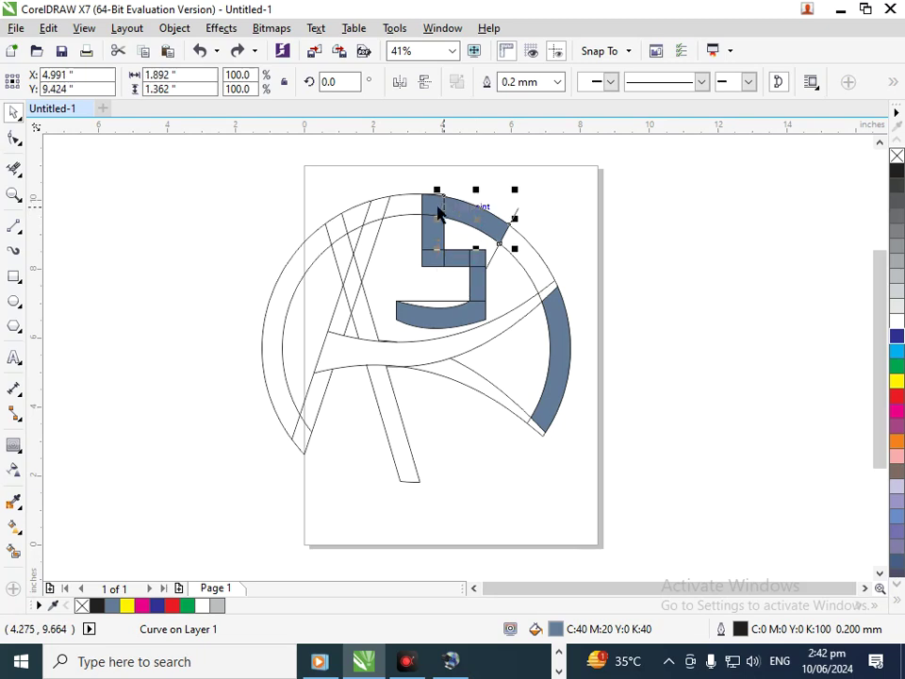
{"action": "left_click", "coordinate": [430, 201], "text": "shift"}
{"action": "left_click", "coordinate": [432, 267], "text": "shift"}
{"action": "left_click", "coordinate": [456, 271], "text": "shift"}
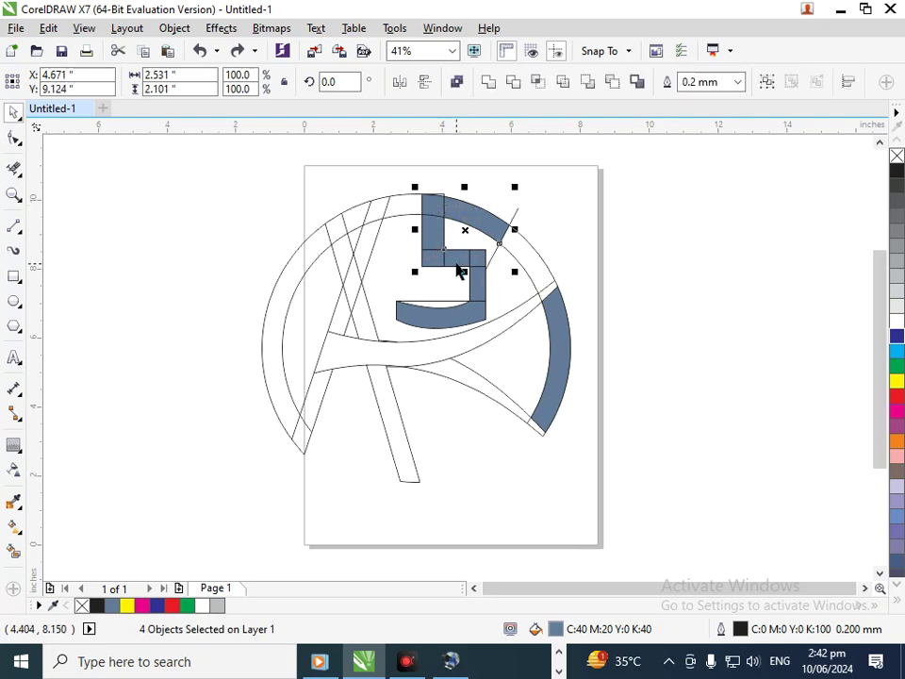
{"action": "left_click", "coordinate": [479, 256], "text": "shift"}
{"action": "left_click", "coordinate": [480, 313], "text": "shift"}
{"action": "left_click", "coordinate": [477, 314], "text": "shift"}
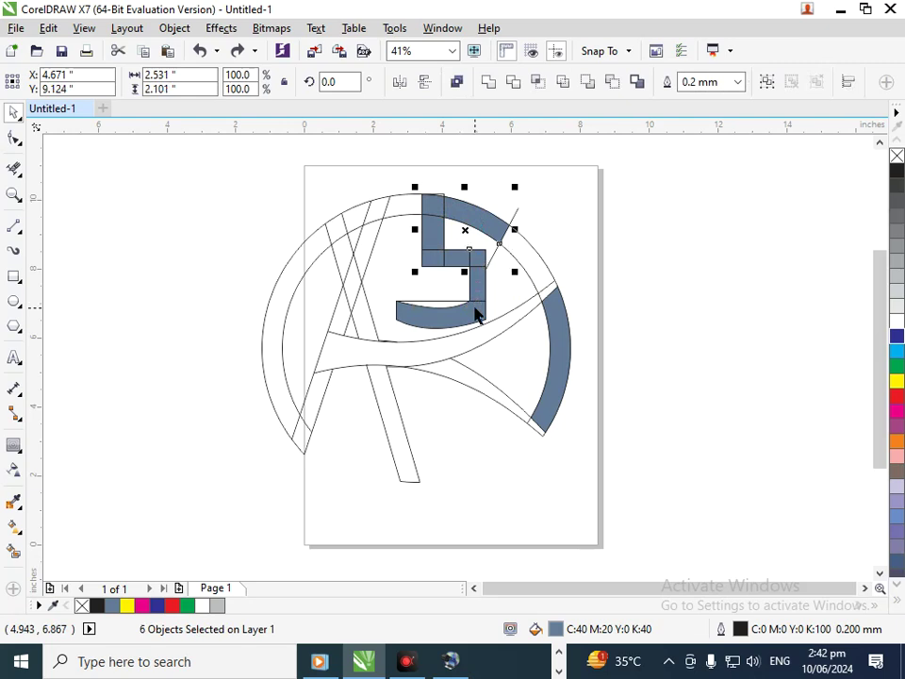
{"action": "left_click", "coordinate": [896, 394]}
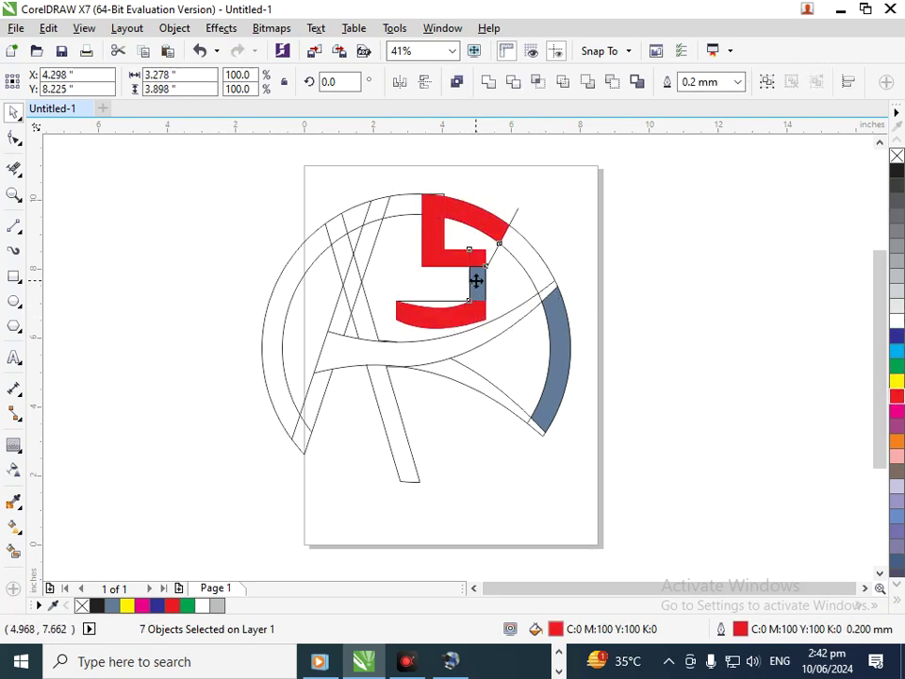
{"action": "left_click", "coordinate": [477, 283], "text": "shift"}
{"action": "left_click", "coordinate": [896, 394]}
{"action": "left_click", "coordinate": [463, 273]}
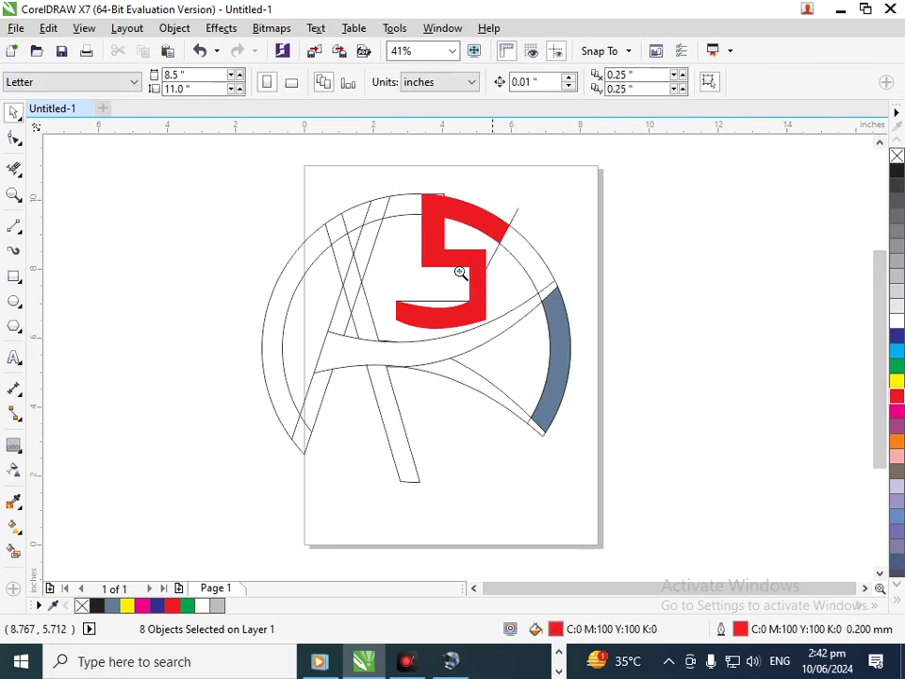
Step: Delete the unfilled construction rectangle behind the red shape's upper vertical bar
{"action": "key", "text": "F3"}
{"action": "key", "text": "F3"}
{"action": "key", "text": "F2"}
{"action": "left_click_drag", "start_coordinate": [377, 293], "coordinate": [502, 390]}
{"action": "key", "text": "z"}
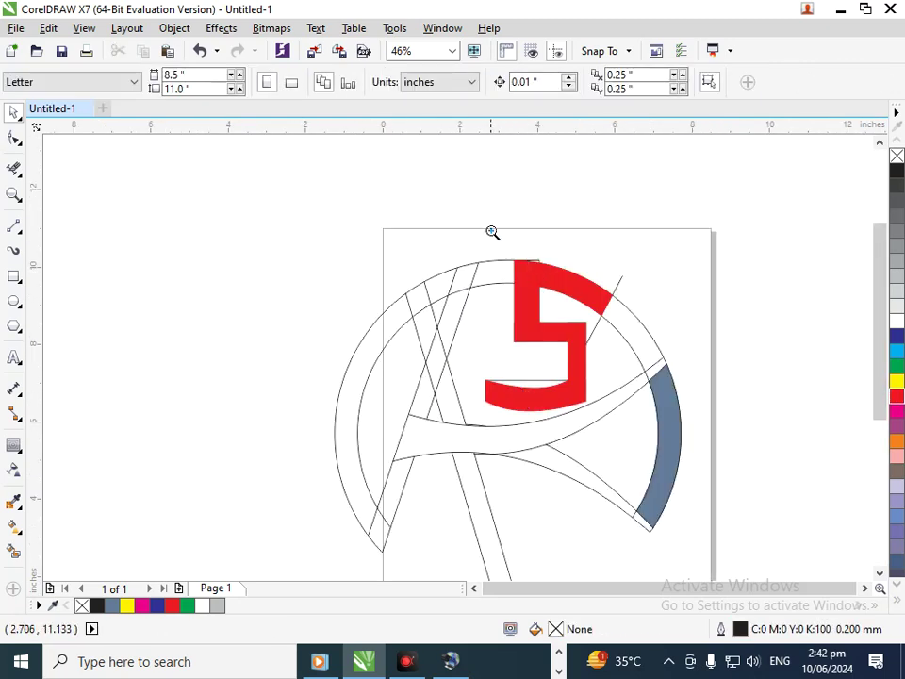
{"action": "left_click_drag", "start_coordinate": [491, 232], "coordinate": [558, 274]}
{"action": "left_click_drag", "start_coordinate": [678, 450], "coordinate": [674, 412]}
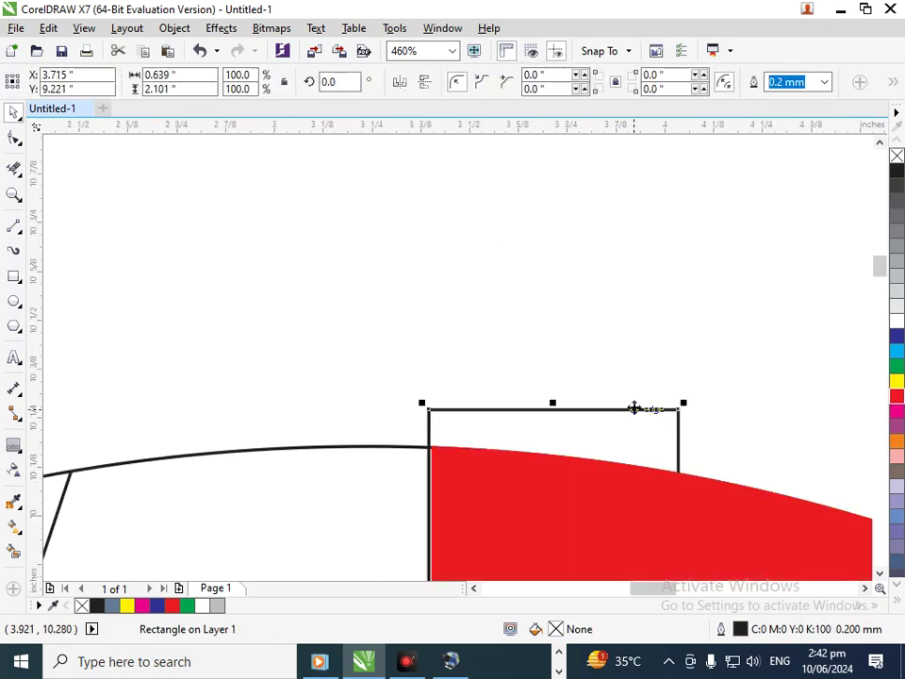
{"action": "key", "text": "Delete"}
{"action": "left_click_drag", "start_coordinate": [542, 415], "coordinate": [541, 412]}
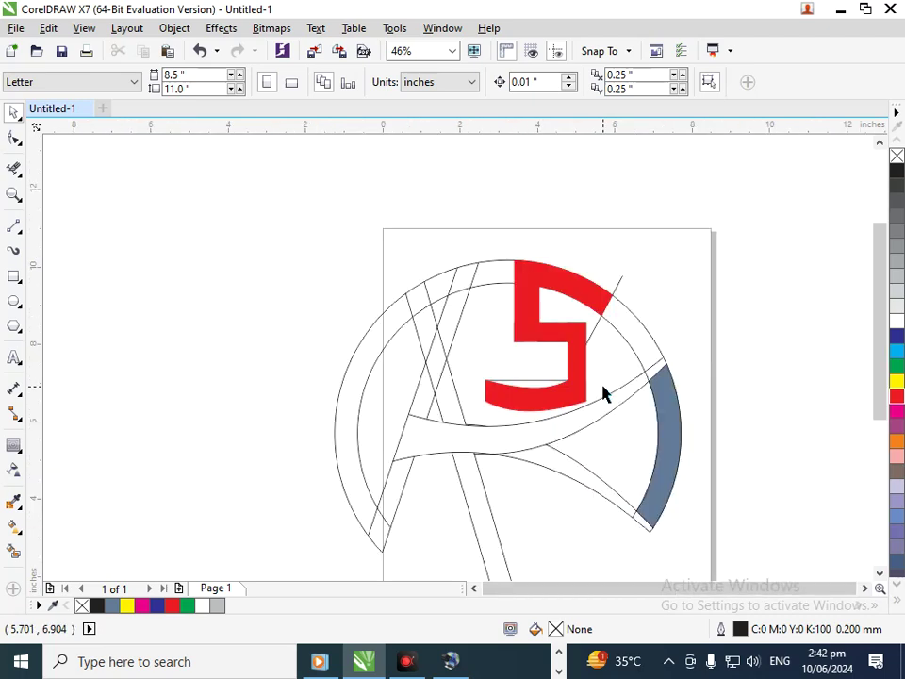
Step: Draw a rectangle about 0.56 by 1.82 inches over the left end of the red curved bar, with red fill and outline
{"action": "left_click_drag", "start_coordinate": [549, 365], "coordinate": [558, 392]}
{"action": "key", "text": "F2"}
{"action": "left_click_drag", "start_coordinate": [391, 300], "coordinate": [530, 415]}
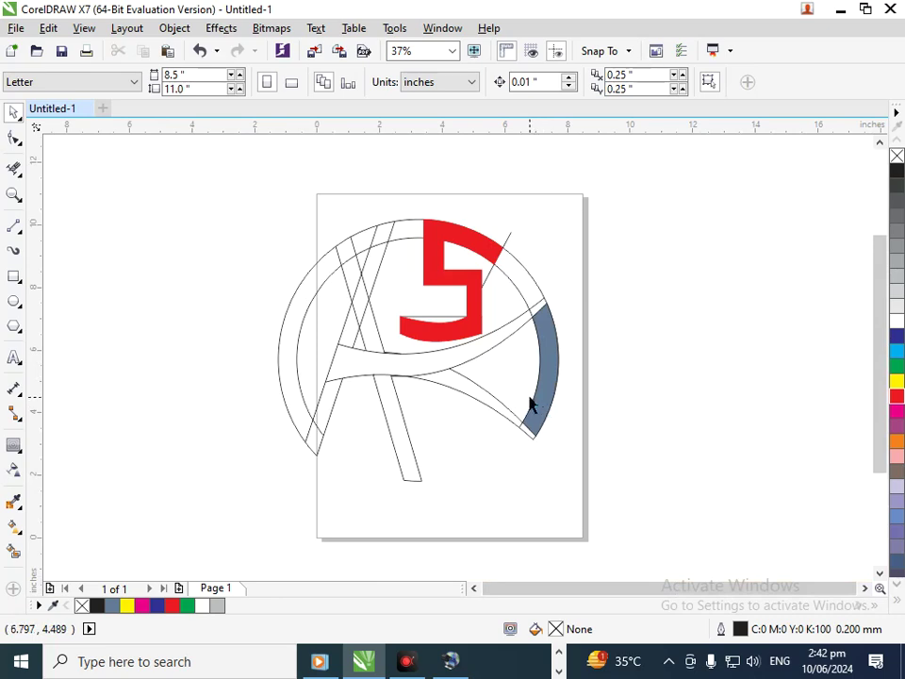
{"action": "left_click", "coordinate": [13, 276]}
{"action": "left_click_drag", "start_coordinate": [401, 280], "coordinate": [418, 337]}
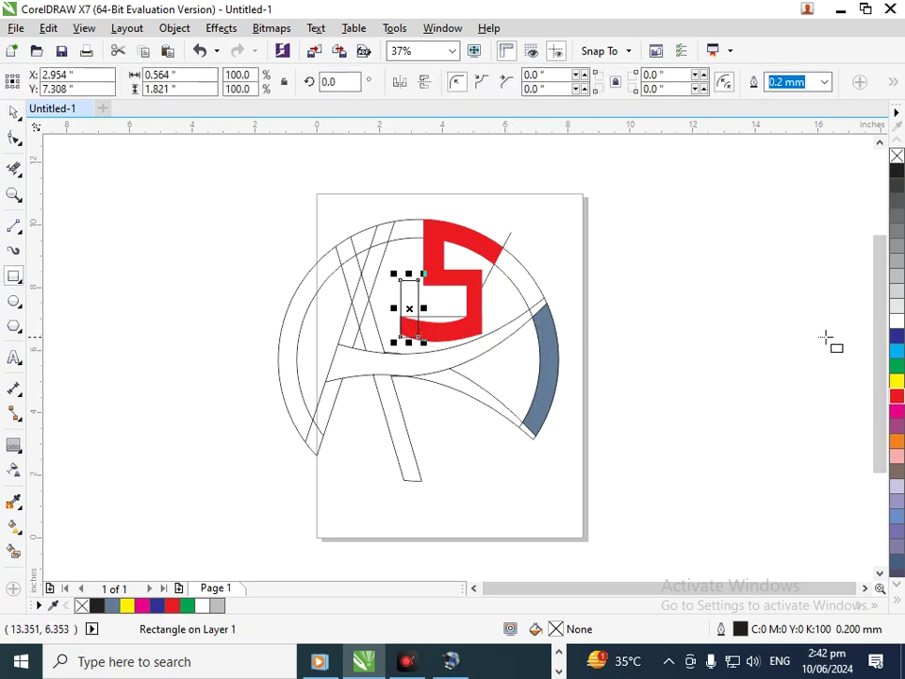
{"action": "left_click", "coordinate": [896, 397]}
{"action": "right_click", "coordinate": [896, 396]}
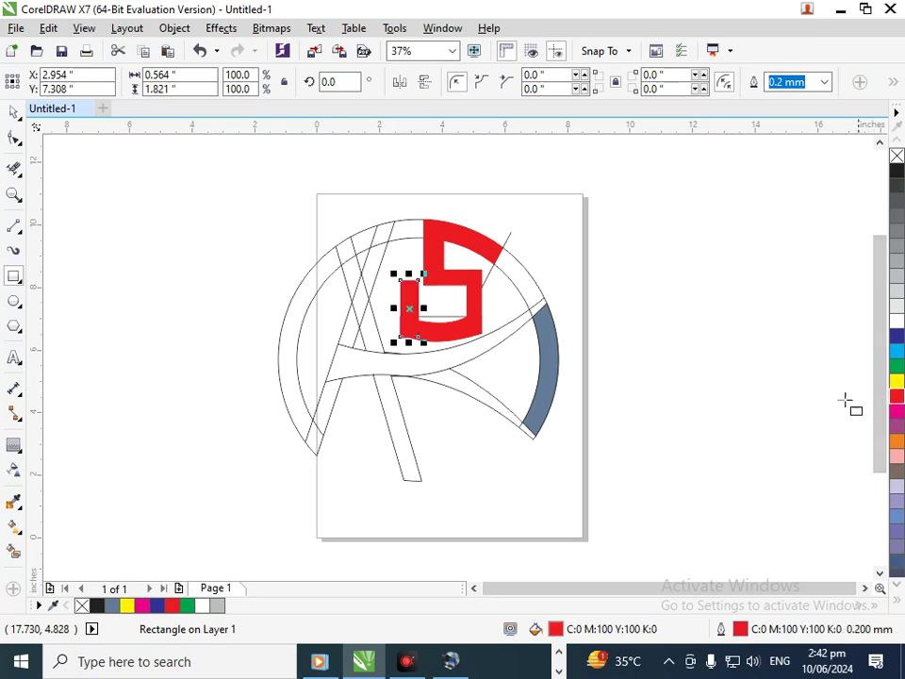
Step: Fill the upper-right ring segment and the lower curved band green, and the large curved band dark blue
{"action": "left_click", "coordinate": [18, 141]}
{"action": "left_click", "coordinate": [62, 226]}
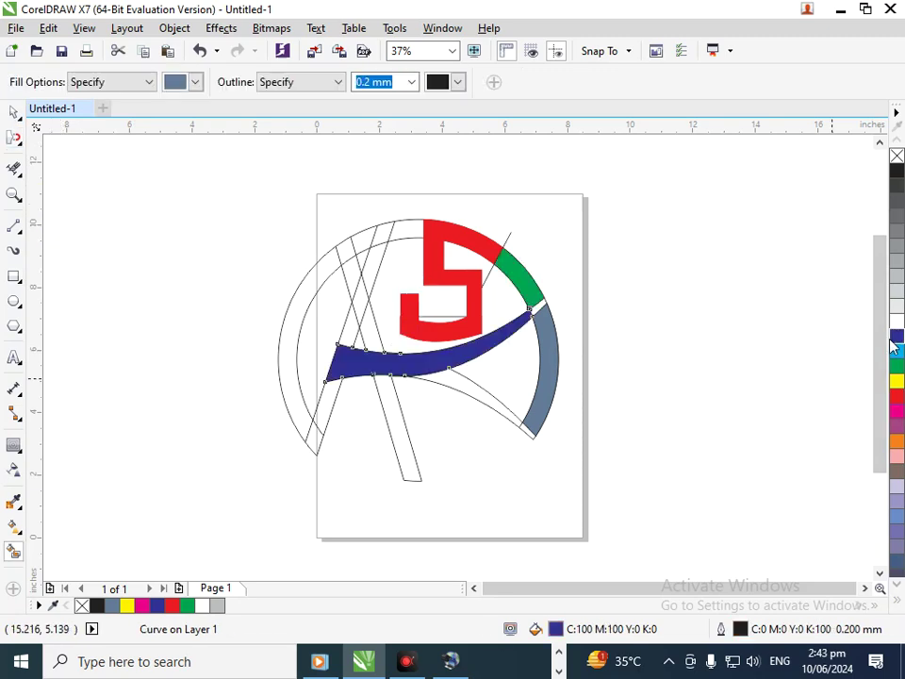
{"action": "left_click", "coordinate": [481, 389]}
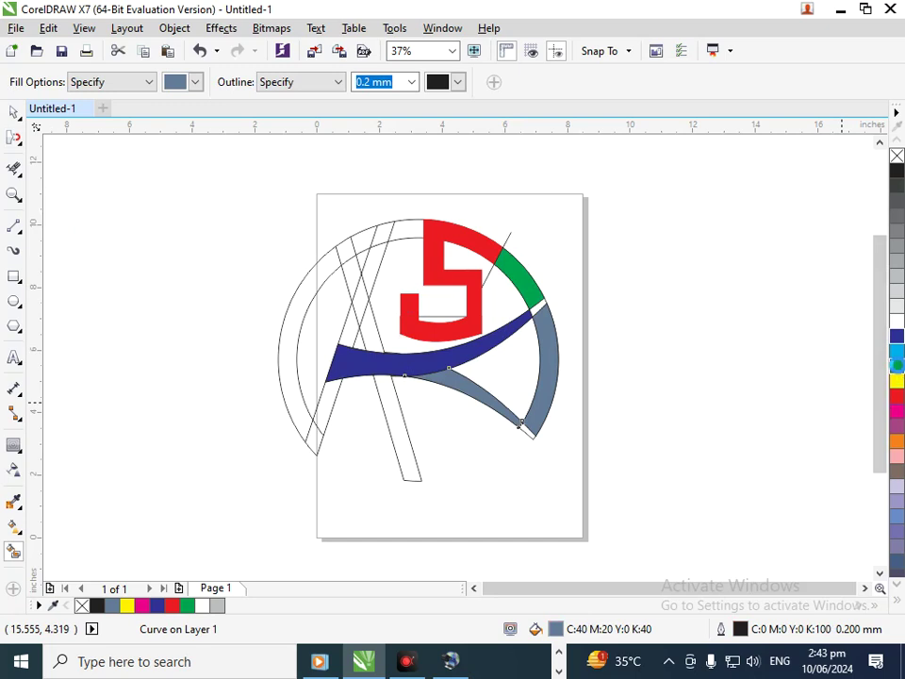
{"action": "left_click", "coordinate": [897, 366]}
{"action": "left_click", "coordinate": [579, 417]}
{"action": "key", "text": "ctrl+z"}
{"action": "key", "text": "ctrl+shift+z"}
{"action": "key", "text": "ctrl+z"}
Step: Fill the pieces of the slanted right leg, from the ring's interior peak to the lower end, with orange
{"action": "left_click", "coordinate": [405, 448]}
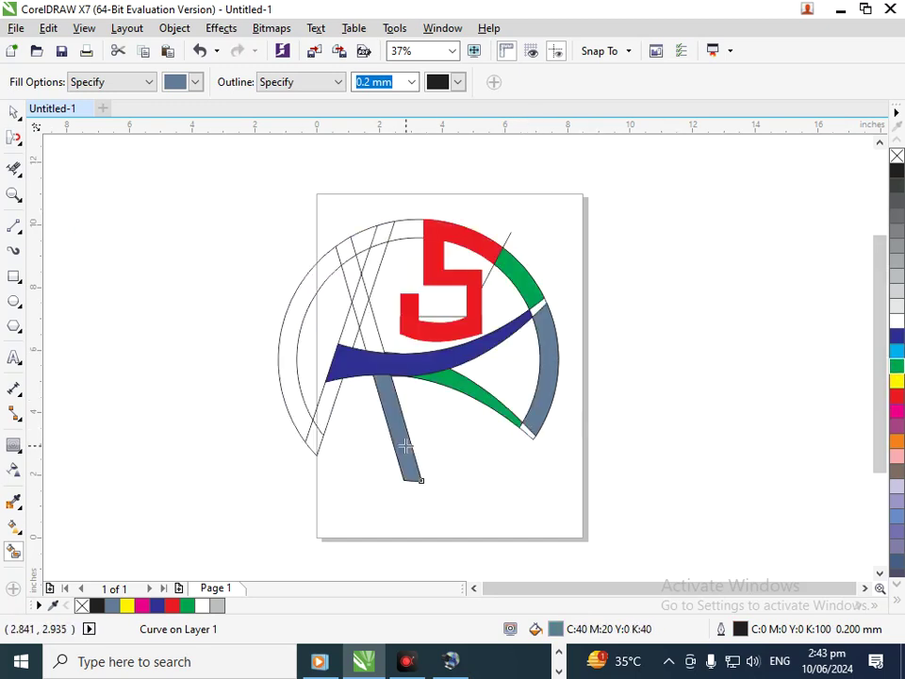
{"action": "left_click", "coordinate": [896, 441]}
{"action": "right_click", "coordinate": [897, 441]}
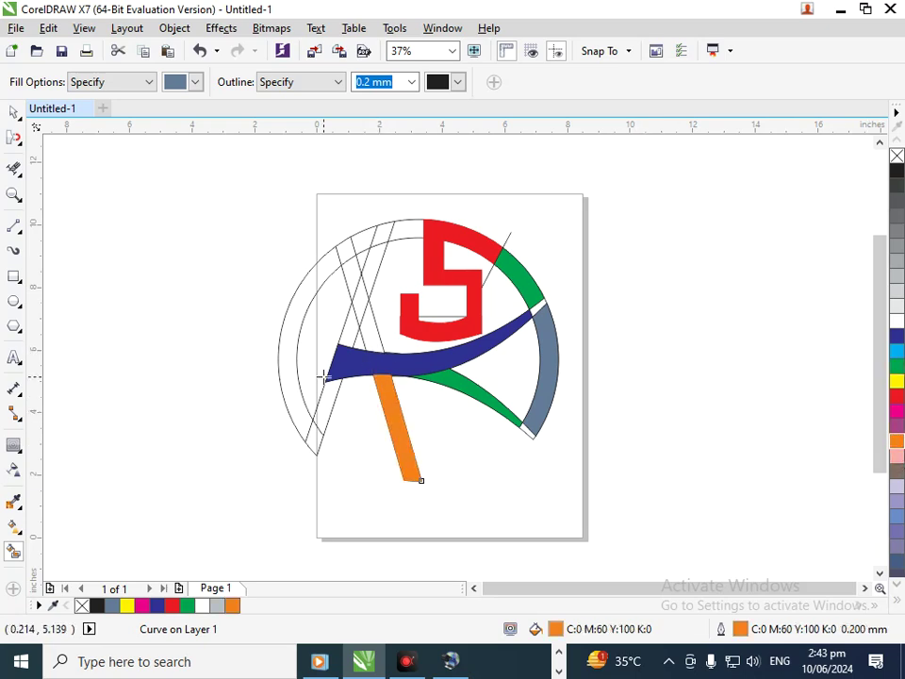
{"action": "left_click", "coordinate": [375, 334]}
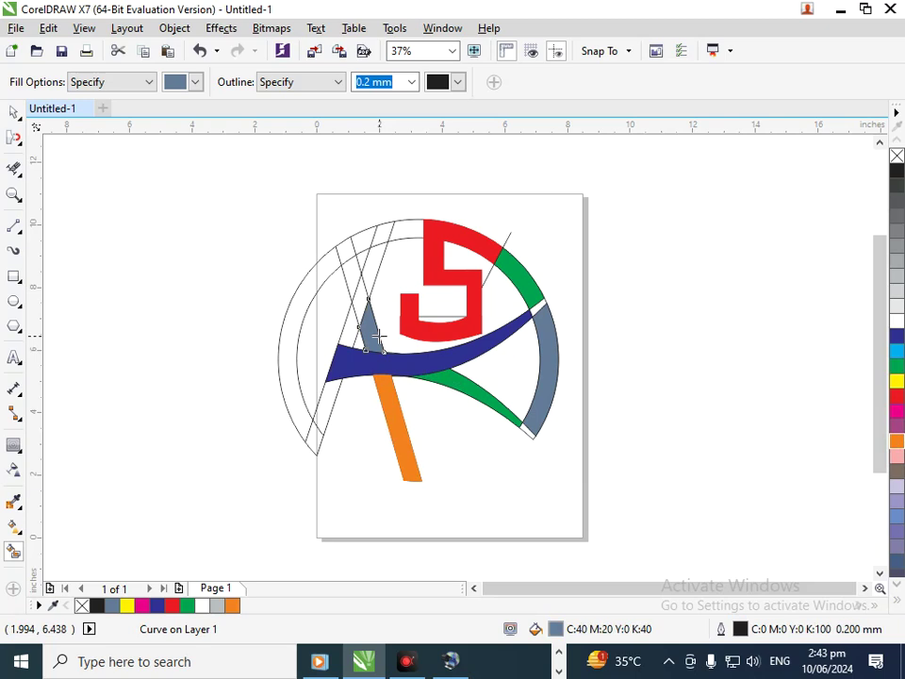
{"action": "left_click", "coordinate": [897, 440]}
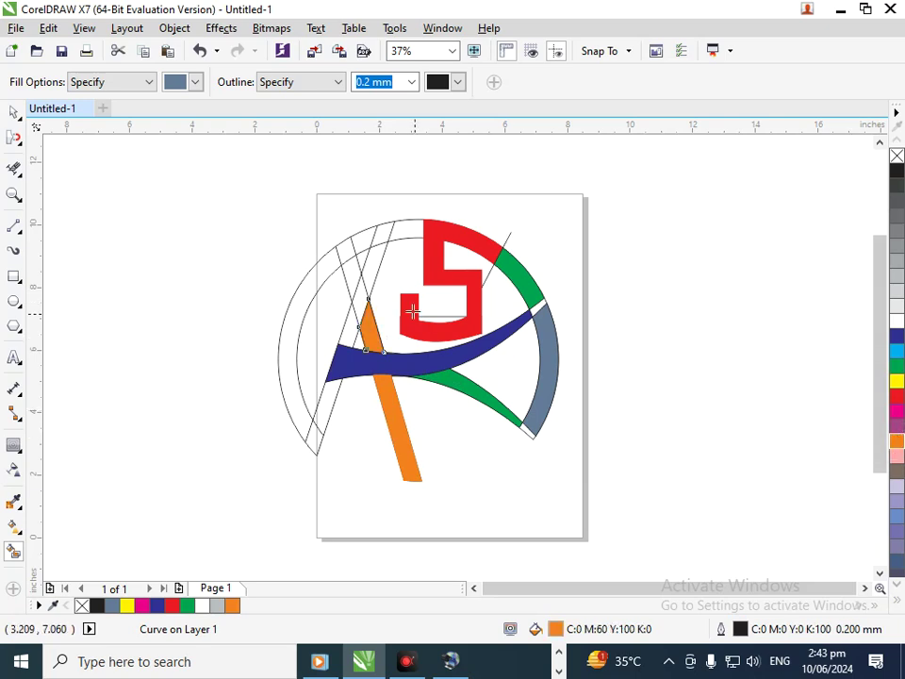
{"action": "left_click", "coordinate": [366, 296]}
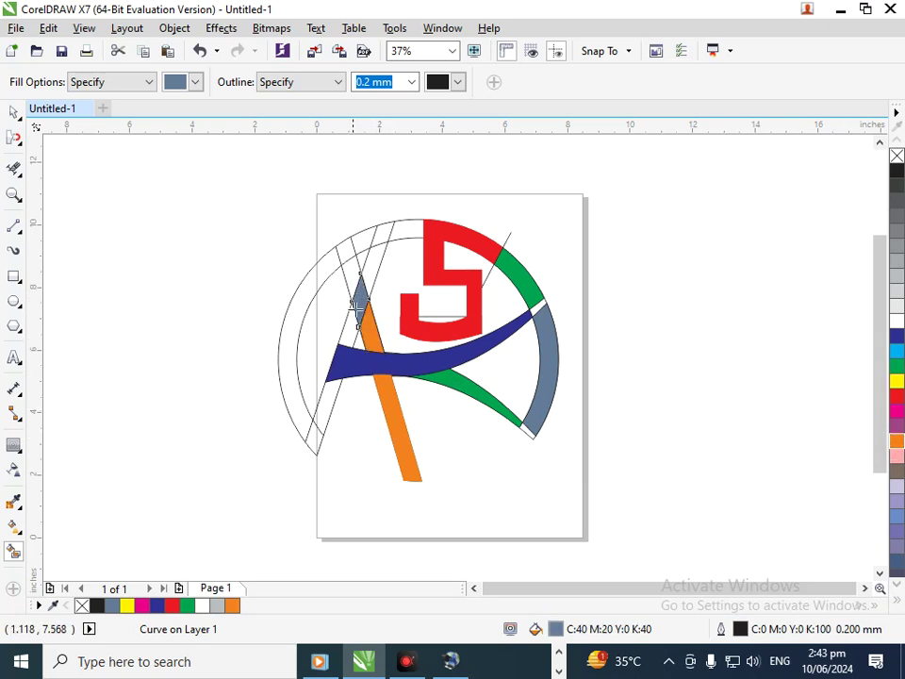
{"action": "left_click", "coordinate": [896, 441]}
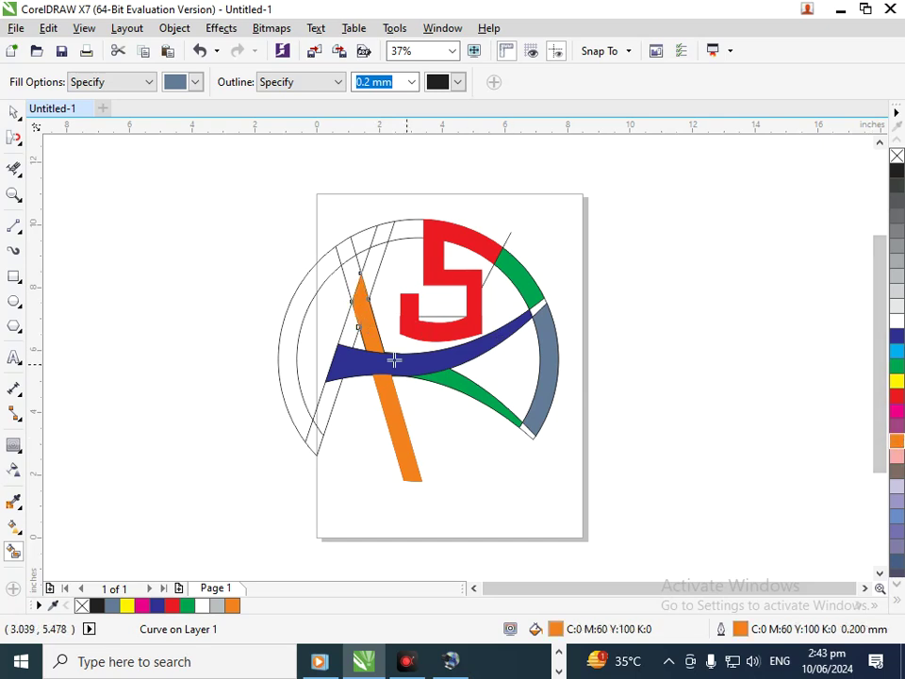
Step: Fill the remaining pieces of the slanted left leg, above and below the blue band and across the ring, with orange
{"action": "left_click", "coordinate": [357, 327]}
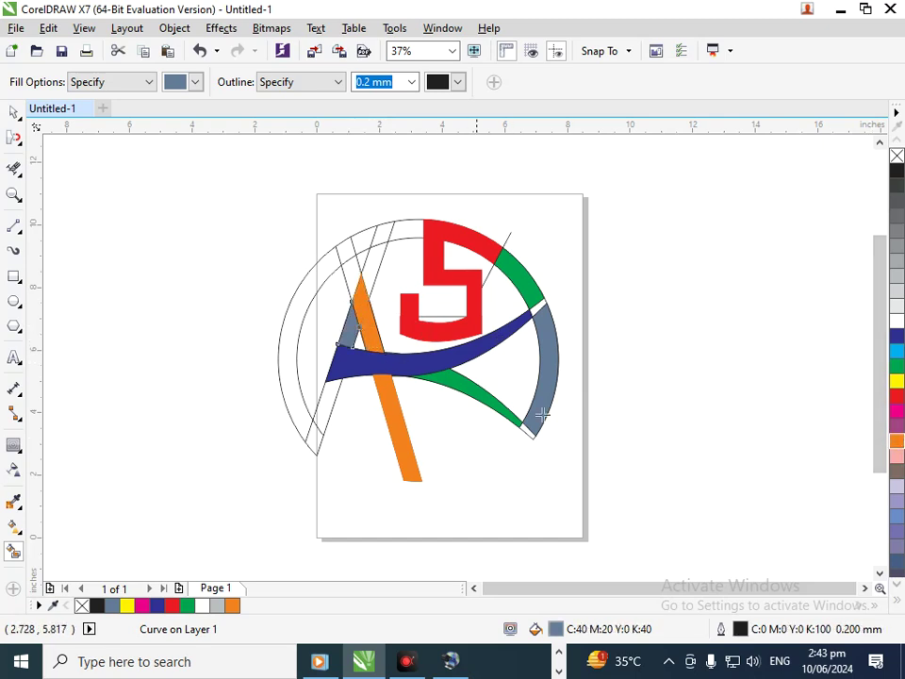
{"action": "left_click", "coordinate": [897, 440]}
{"action": "left_click", "coordinate": [321, 426]}
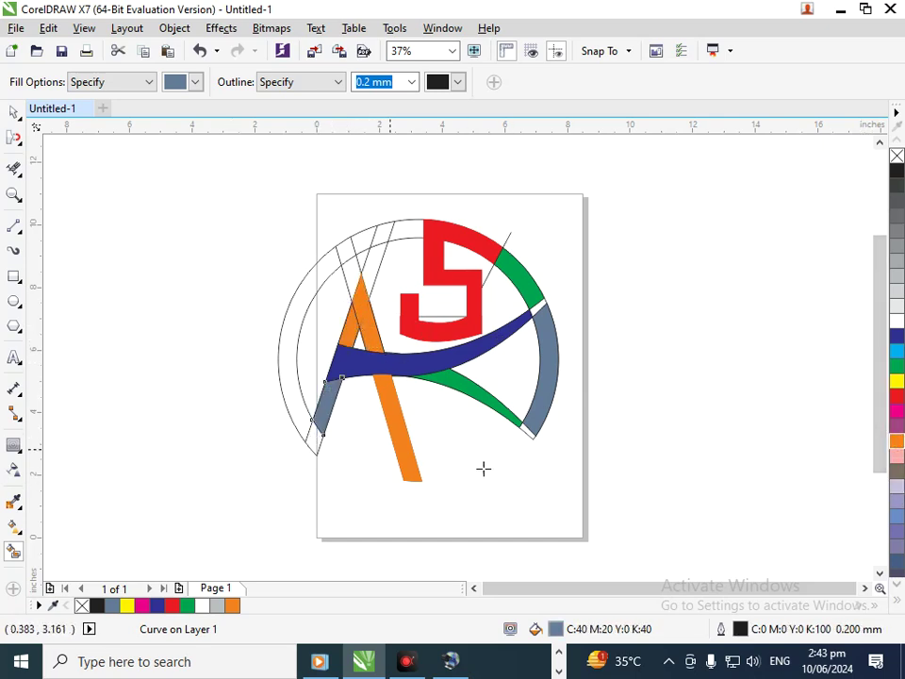
{"action": "left_click", "coordinate": [897, 440]}
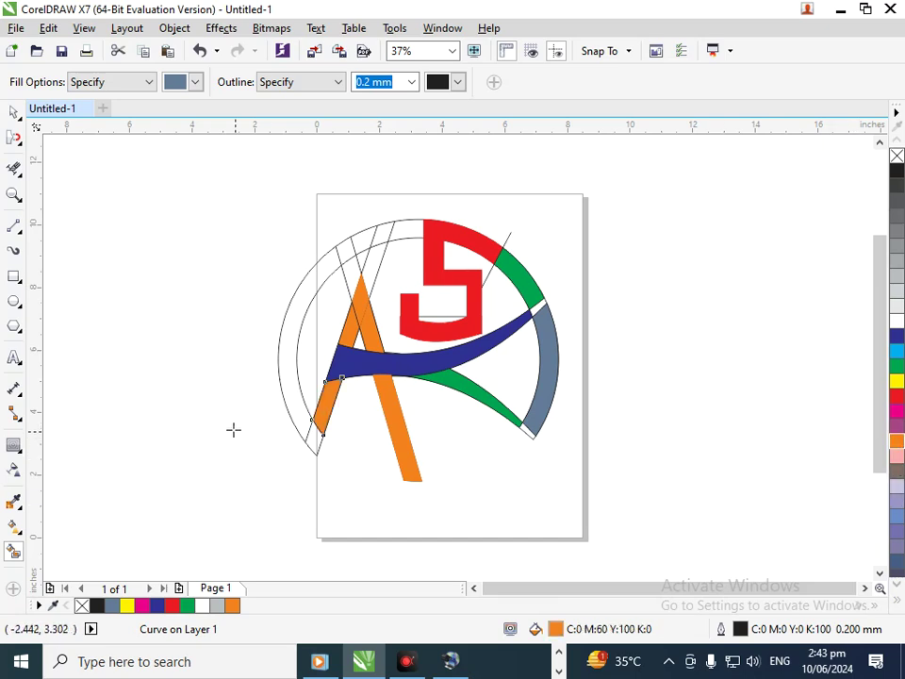
{"action": "left_click", "coordinate": [317, 438]}
{"action": "left_click", "coordinate": [897, 440]}
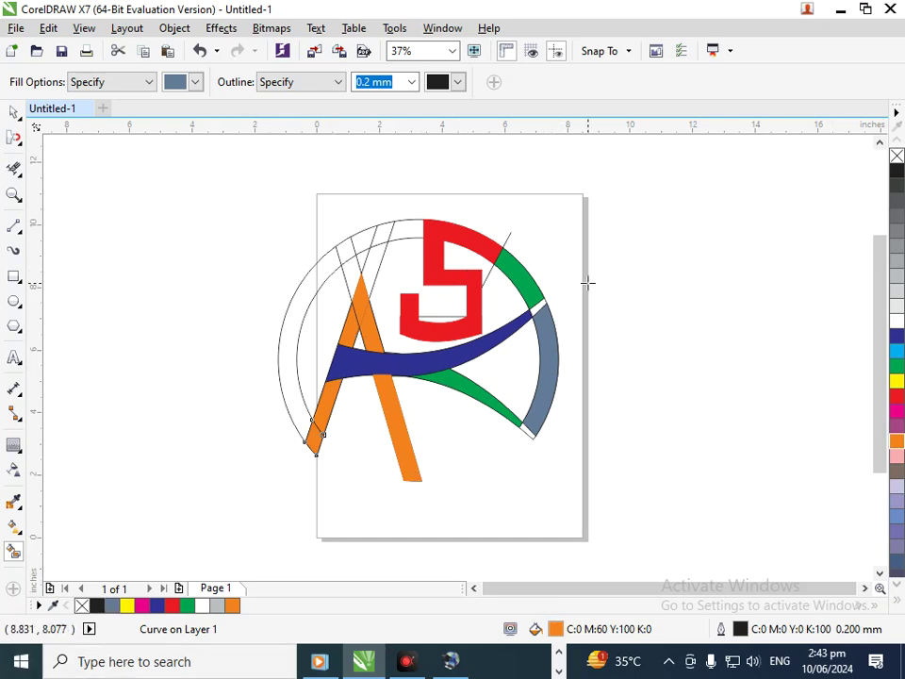
Step: Fill the left ring segment dark blue and the three ring pieces beside the red top segment grey-blue (C:40 M:20 Y:0 K:40)
{"action": "left_click", "coordinate": [295, 321]}
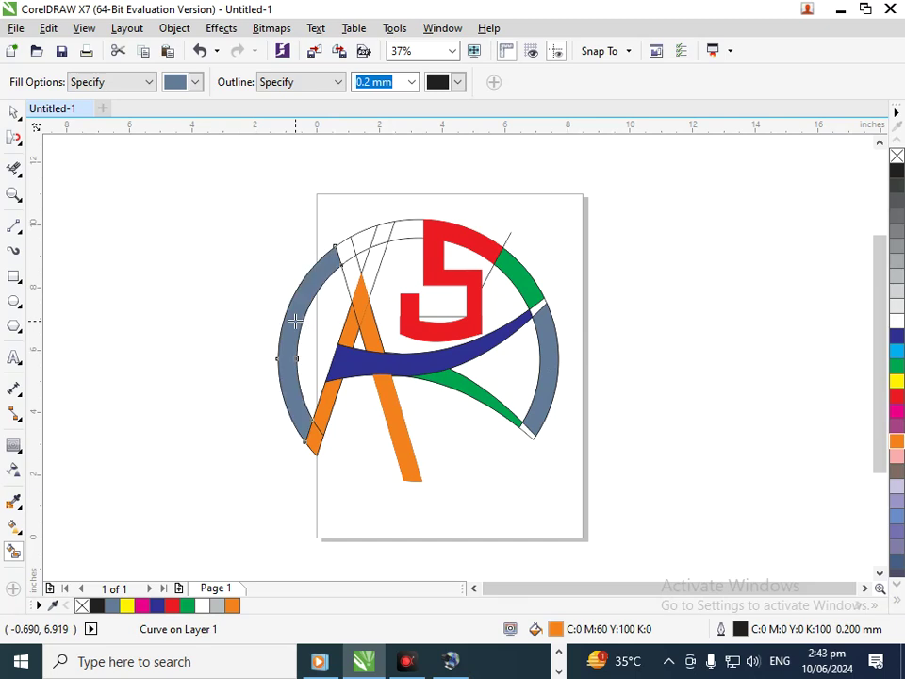
{"action": "left_click", "coordinate": [896, 340]}
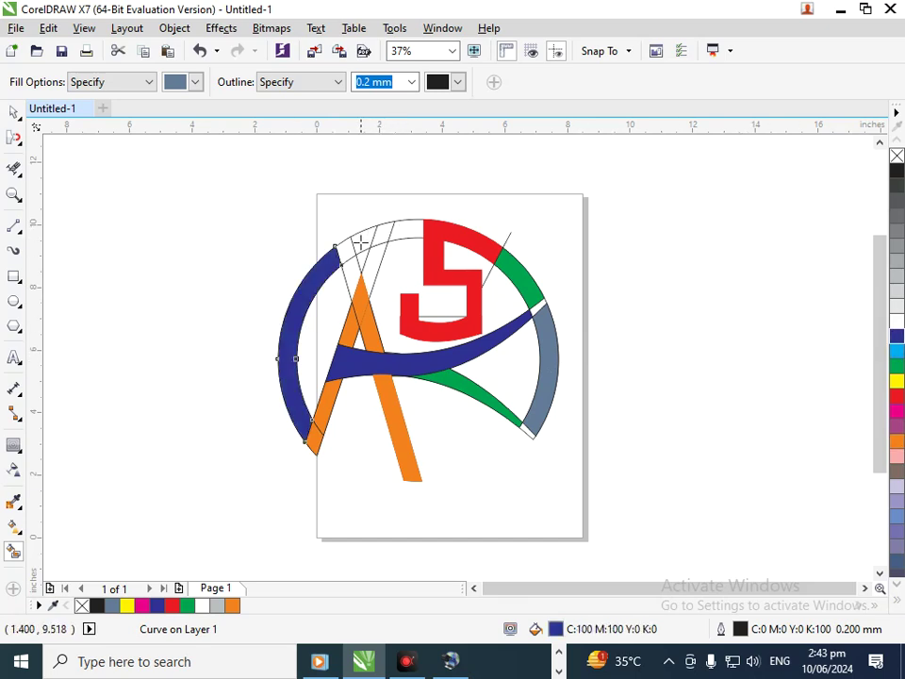
{"action": "left_click", "coordinate": [363, 237]}
{"action": "left_click", "coordinate": [388, 233]}
{"action": "left_click", "coordinate": [405, 230]}
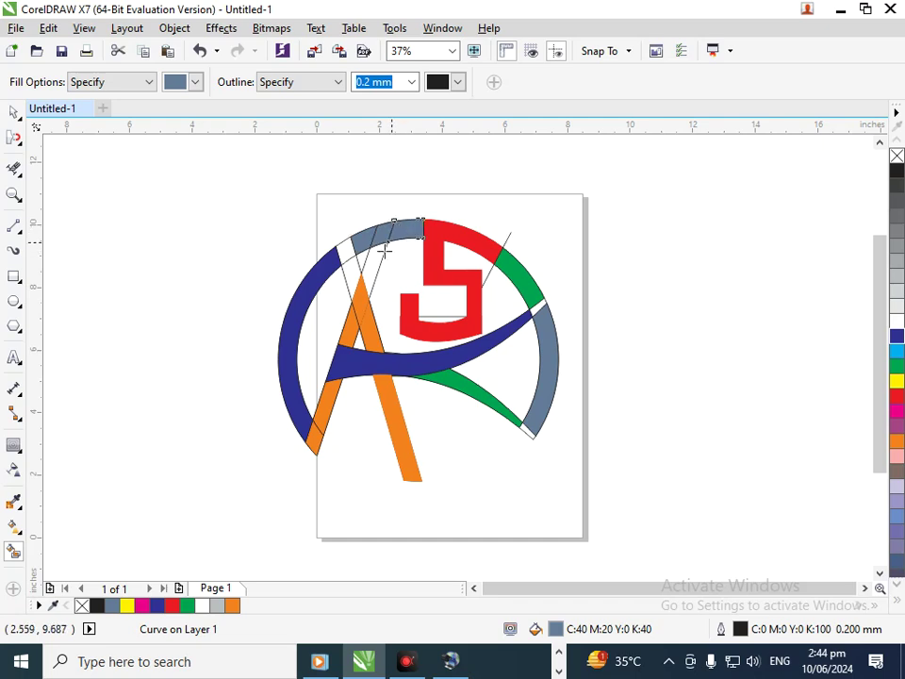
Step: Delete the short upright red rectangle over the left end of the red curved bar
{"action": "left_click", "coordinate": [14, 114]}
{"action": "left_click", "coordinate": [585, 243]}
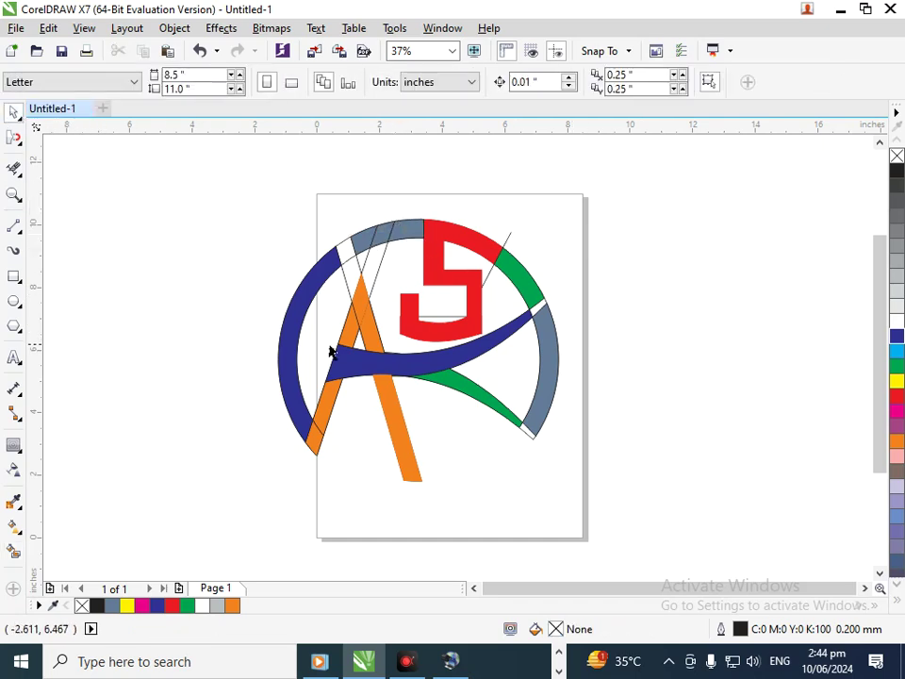
{"action": "left_click", "coordinate": [353, 309]}
{"action": "key", "text": "Delete"}
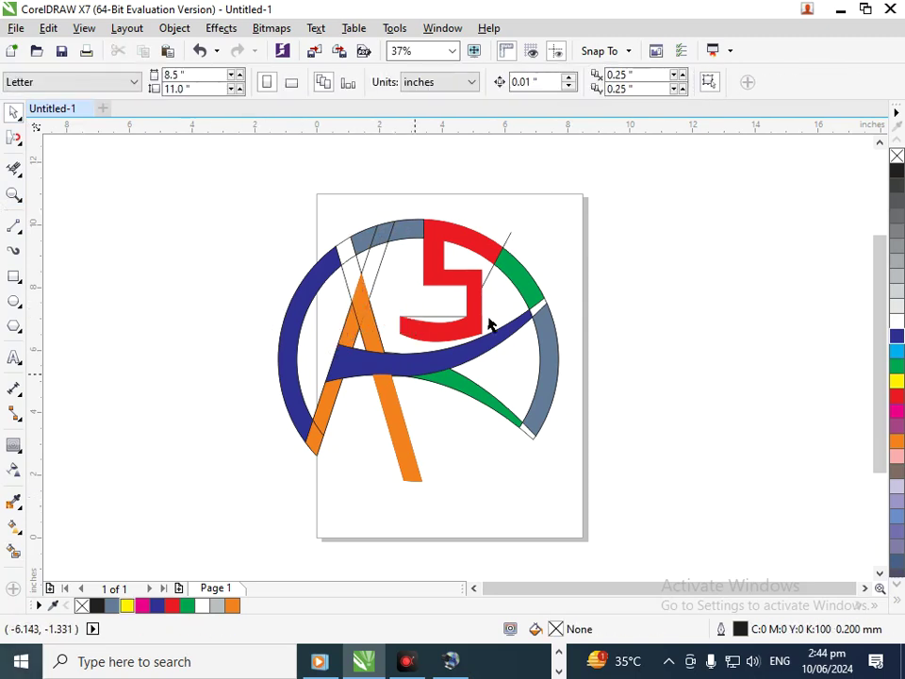
Step: Try to shrink four selected pieces of the red 5 about their centre to about 2.52 by 2.94 inches
{"action": "left_click_drag", "start_coordinate": [477, 276], "coordinate": [470, 300]}
{"action": "key", "text": "ctrl+z"}
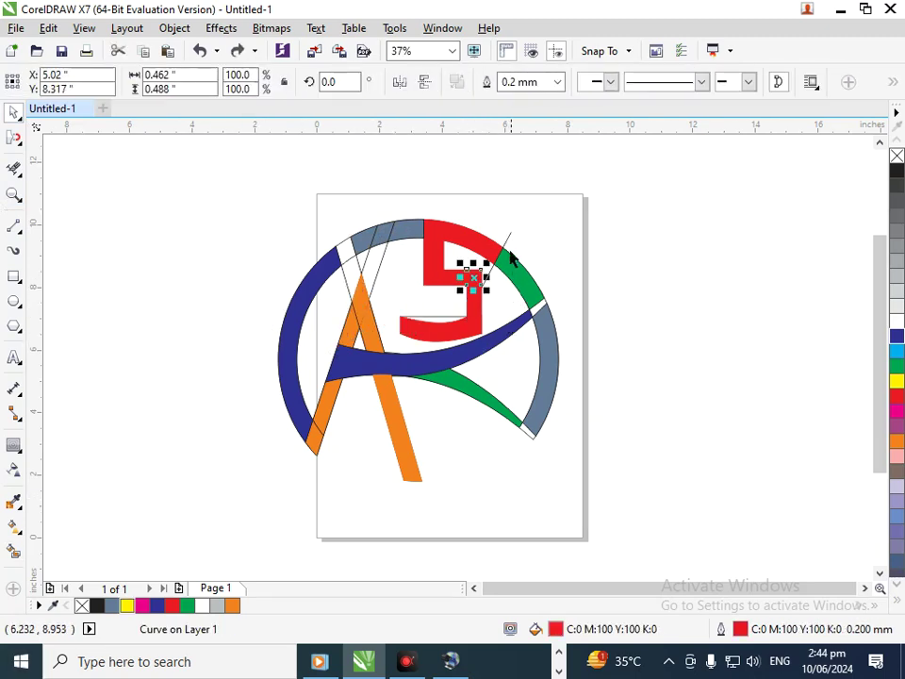
{"action": "left_click", "coordinate": [482, 247]}
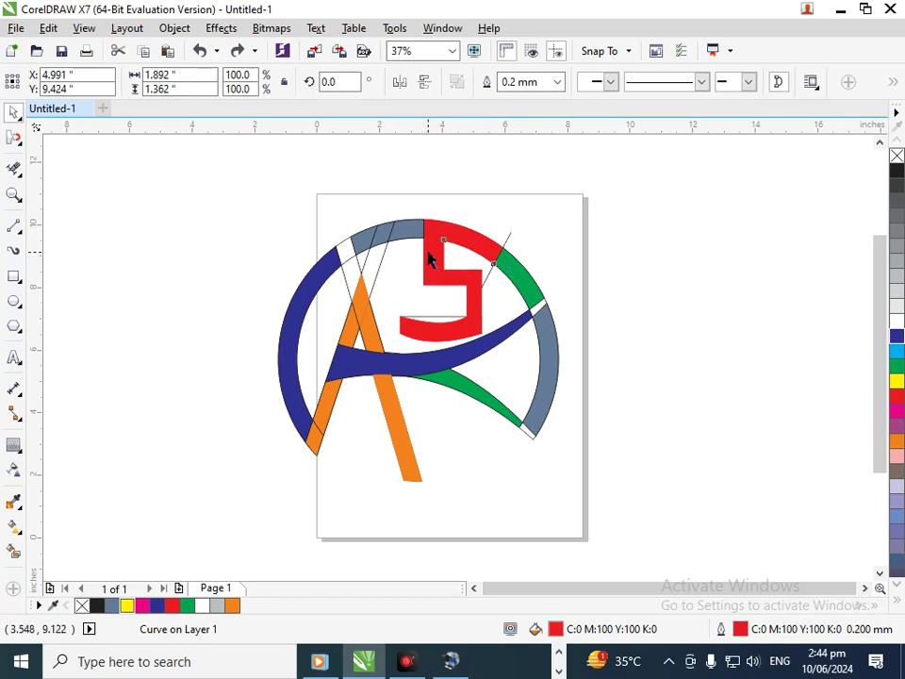
{"action": "left_click", "coordinate": [431, 256], "text": "shift"}
{"action": "left_click", "coordinate": [478, 284], "text": "shift"}
{"action": "left_click", "coordinate": [456, 328], "text": "shift"}
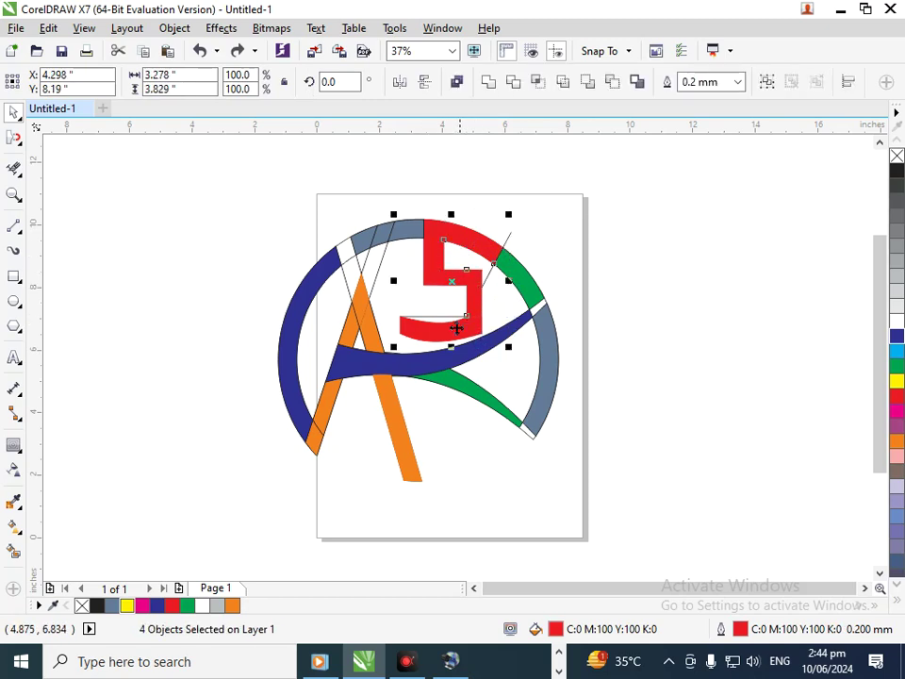
{"action": "left_click_drag", "start_coordinate": [394, 346], "coordinate": [412, 332]}
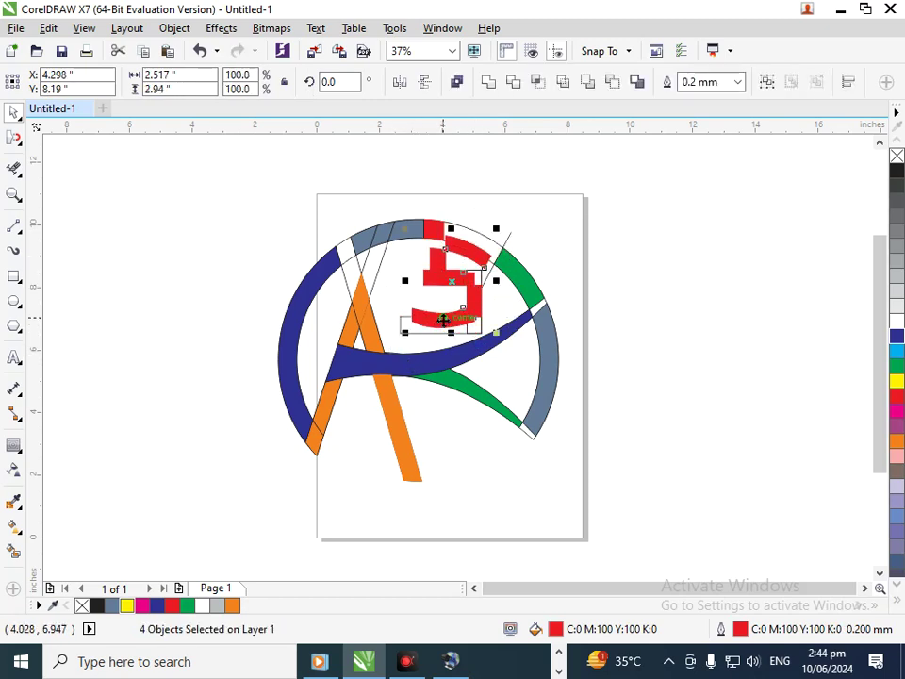
{"action": "key", "text": "ctrl+z"}
Step: Try to shrink the red 5 with five of its pieces selected, and again with six
{"action": "left_click", "coordinate": [433, 280], "text": "shift"}
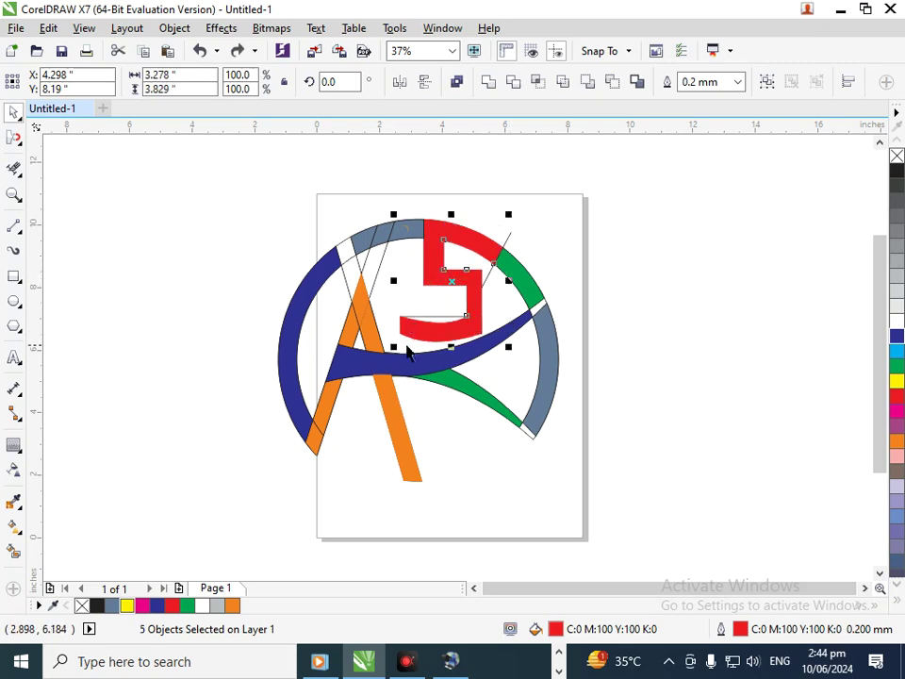
{"action": "left_click_drag", "start_coordinate": [397, 347], "coordinate": [406, 335]}
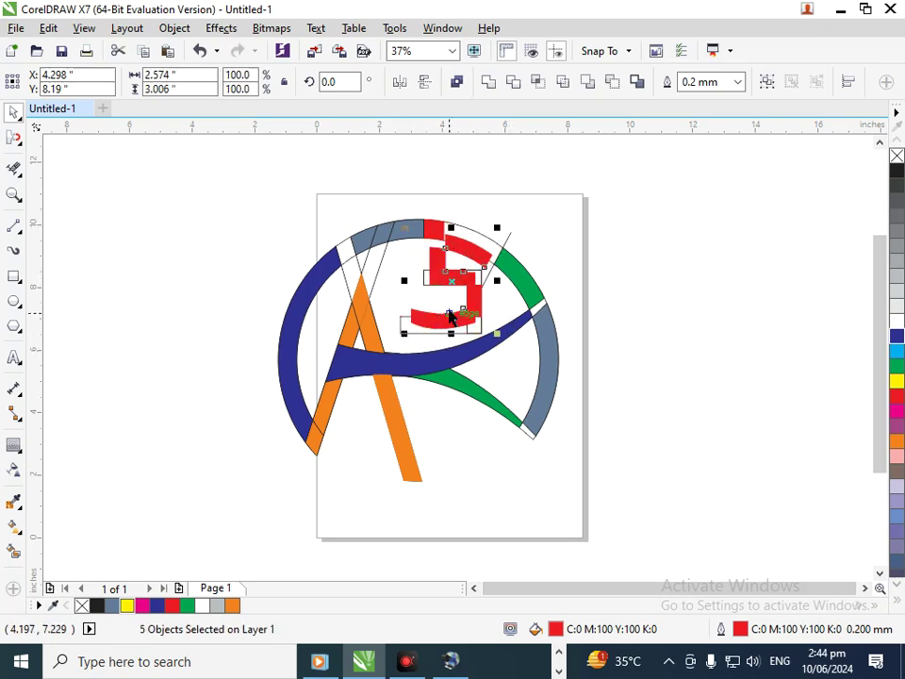
{"action": "key", "text": "ctrl+z"}
{"action": "left_click", "coordinate": [419, 299], "text": "shift"}
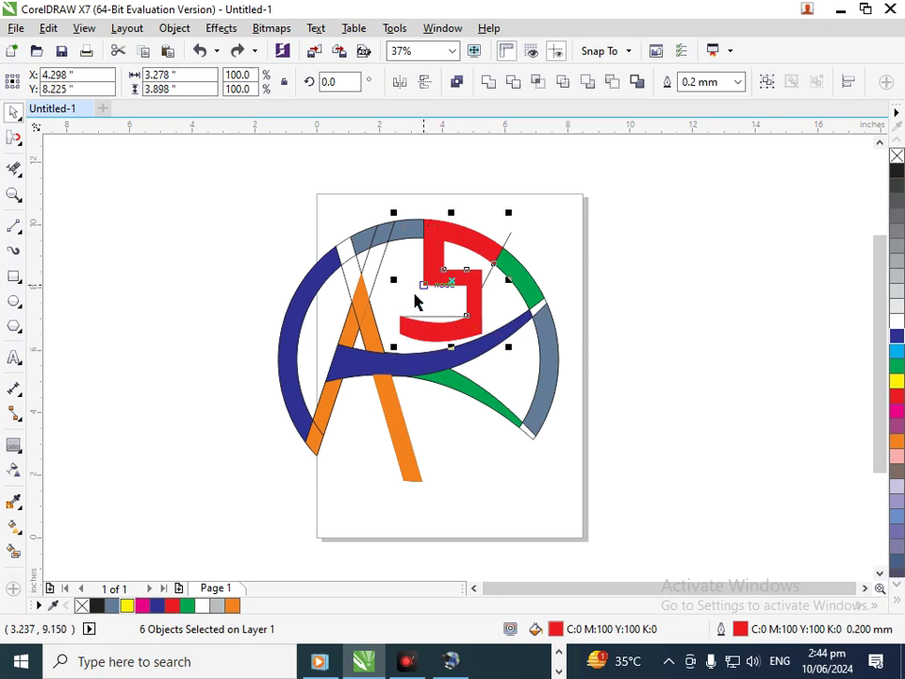
{"action": "left_click_drag", "start_coordinate": [396, 348], "coordinate": [429, 325]}
{"action": "key", "text": "ctrl+z"}
{"action": "key", "text": "ctrl+z"}
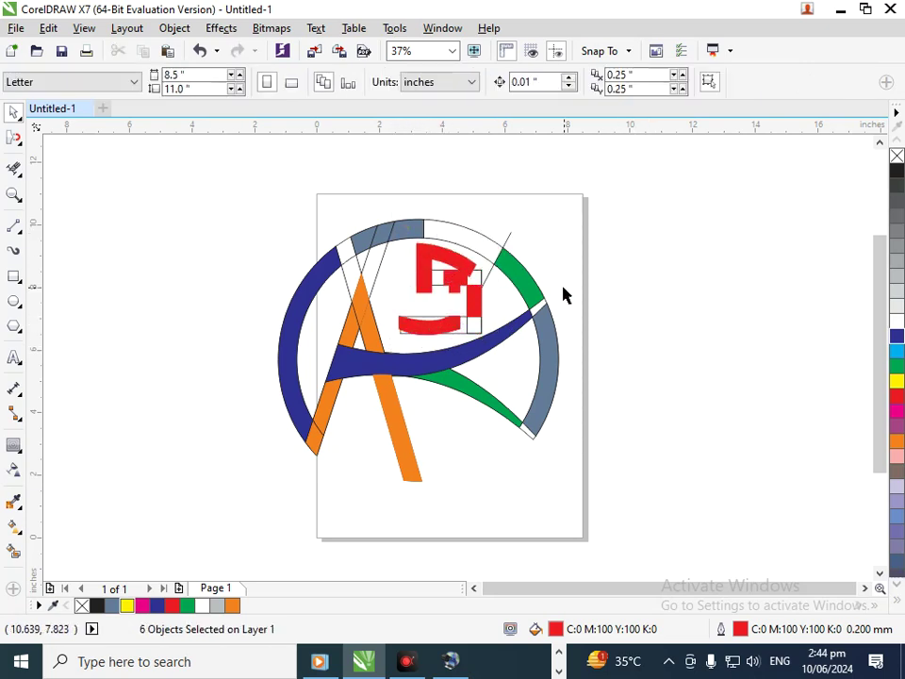
Step: Scale all eight pieces of the red 5 down to about 2.57 by 3.06 inches and move them beside the page
{"action": "left_click", "coordinate": [479, 303], "text": "shift"}
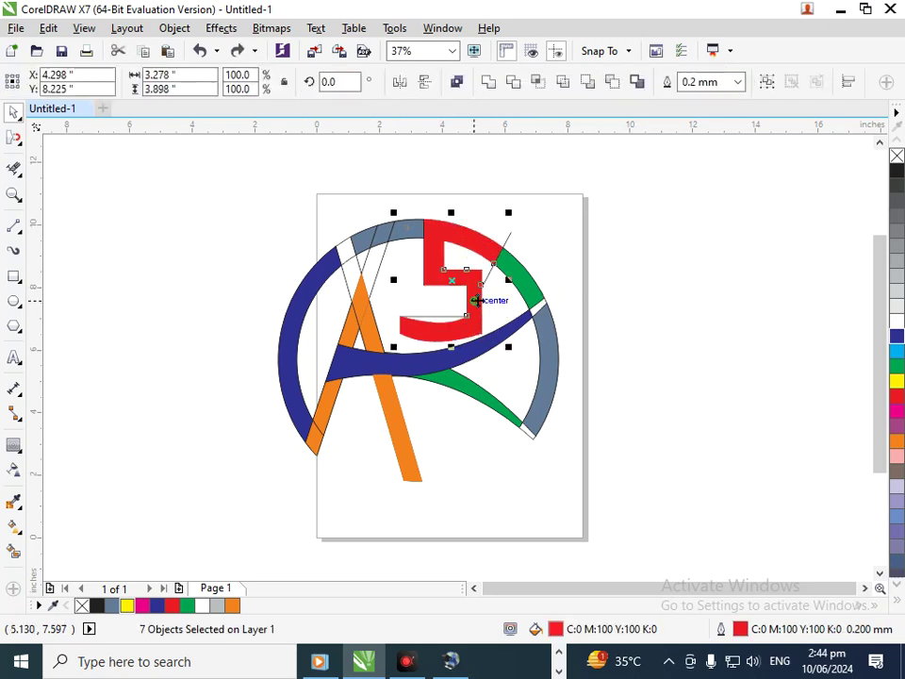
{"action": "left_click_drag", "start_coordinate": [395, 347], "coordinate": [658, 315]}
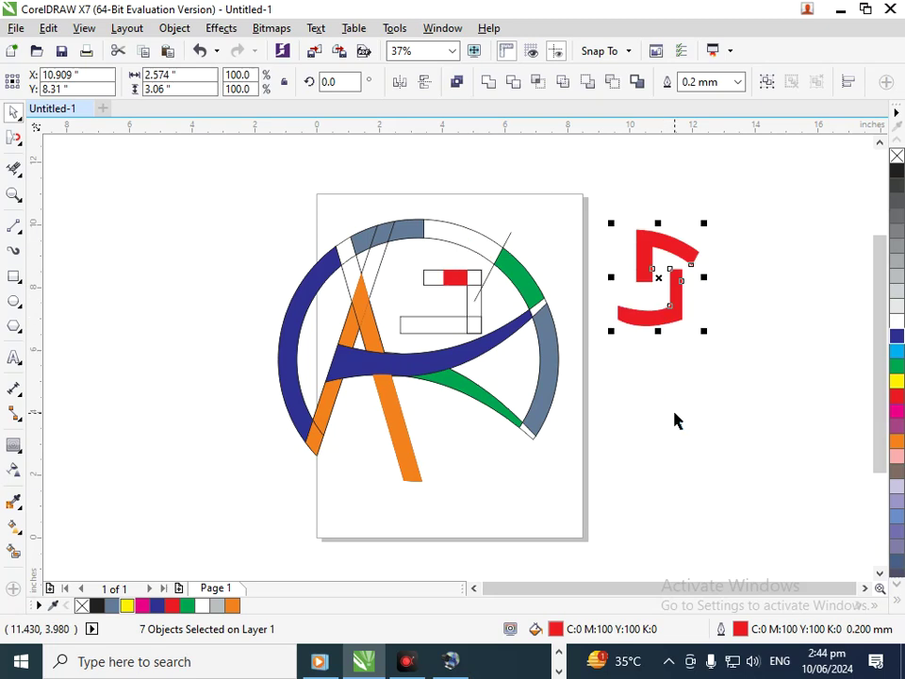
{"action": "key", "text": "ctrl+z"}
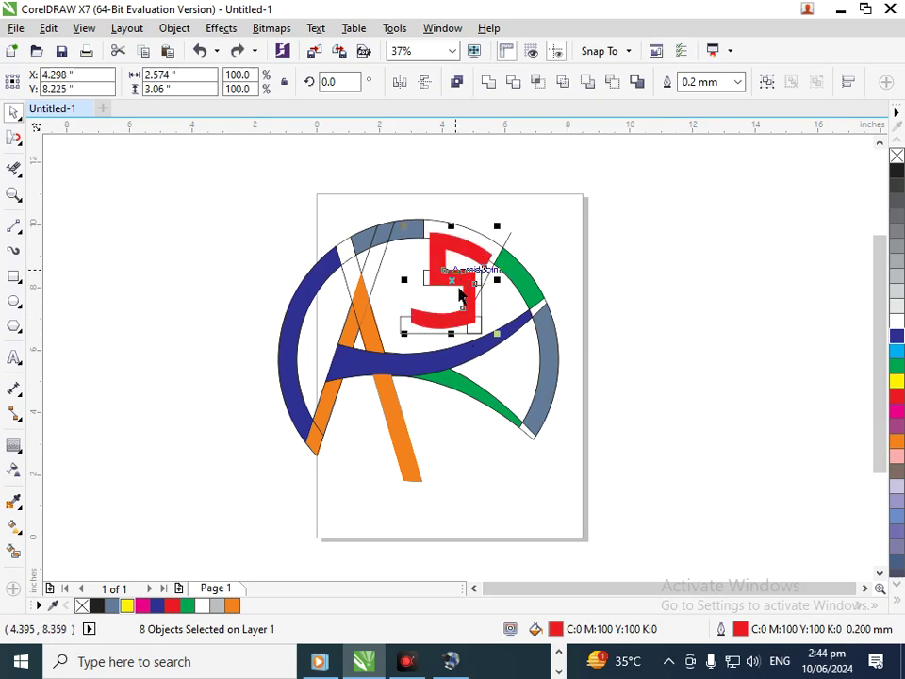
{"action": "left_click_drag", "start_coordinate": [471, 285], "coordinate": [705, 282]}
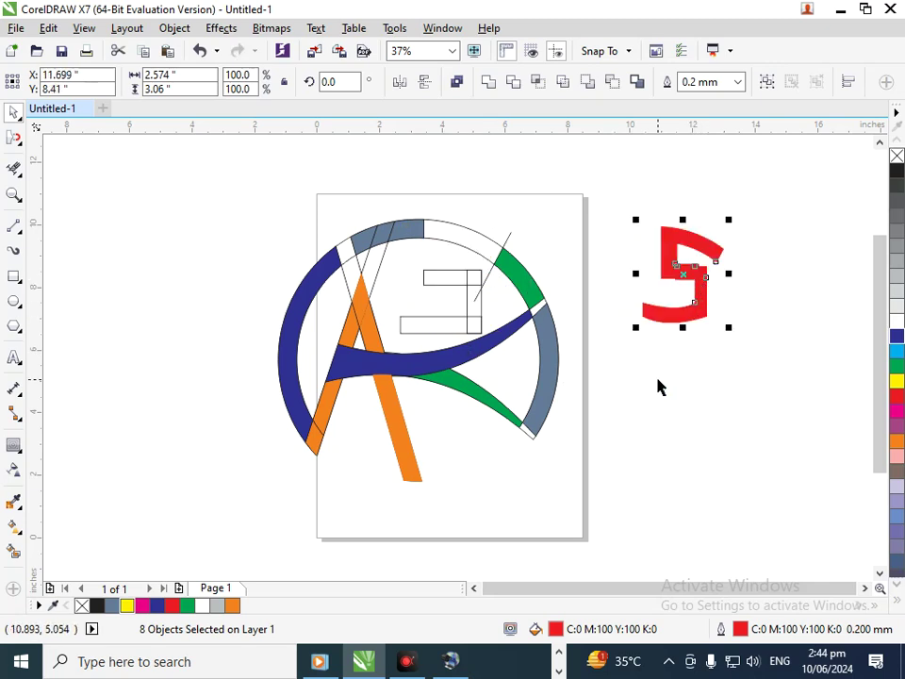
Step: Delete the leftover unfilled construction rectangles and the slanted line inside the upper part of the circle
{"action": "left_click", "coordinate": [469, 300]}
{"action": "key", "text": "Delete"}
{"action": "left_click", "coordinate": [431, 319]}
{"action": "key", "text": "Delete"}
{"action": "left_click", "coordinate": [433, 285]}
{"action": "key", "text": "Delete"}
{"action": "left_click", "coordinate": [483, 290]}
{"action": "key", "text": "Delete"}
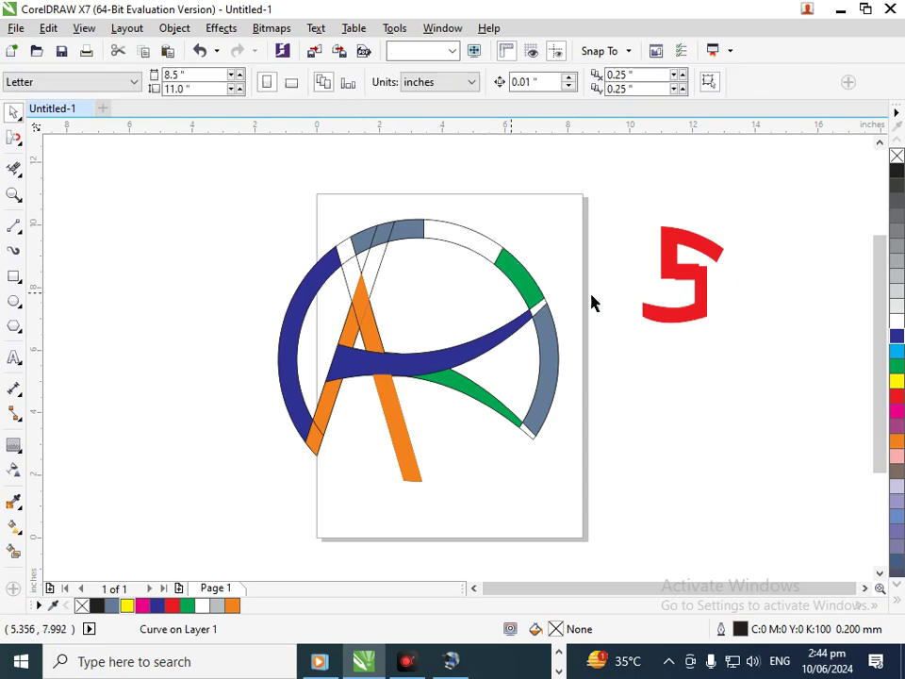
Step: Resize the middle horizontal piece of the red 5 to about 0.74 by 0.46 inches, flush with the adjoining pieces
{"action": "key", "text": "F2"}
{"action": "left_click_drag", "start_coordinate": [663, 247], "coordinate": [719, 293]}
{"action": "left_click_drag", "start_coordinate": [566, 378], "coordinate": [567, 362]}
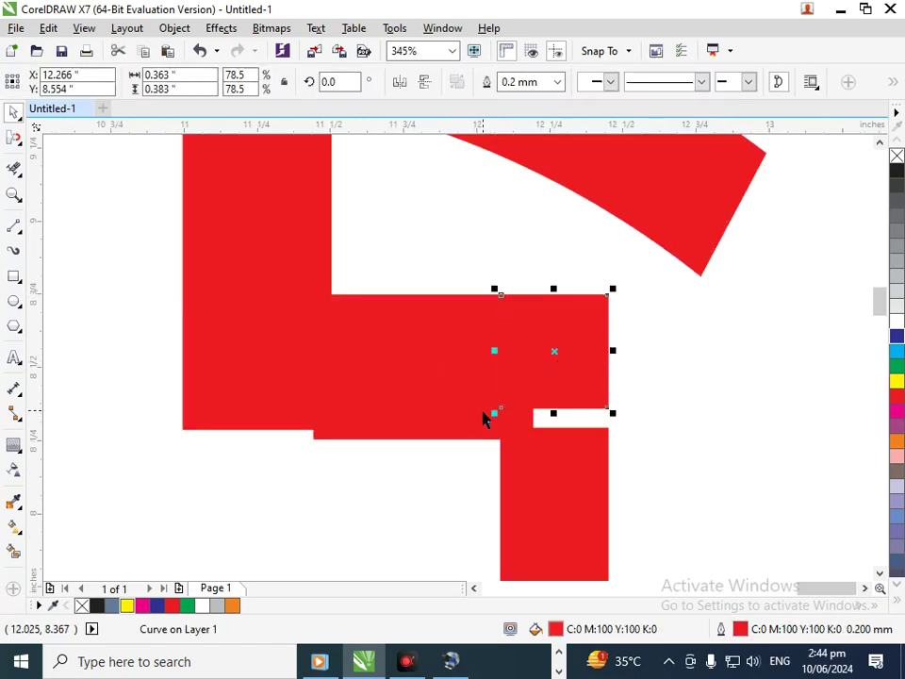
{"action": "left_click_drag", "start_coordinate": [485, 434], "coordinate": [499, 405]}
{"action": "left_click_drag", "start_coordinate": [430, 350], "coordinate": [428, 349]}
{"action": "left_click_drag", "start_coordinate": [435, 279], "coordinate": [441, 288]}
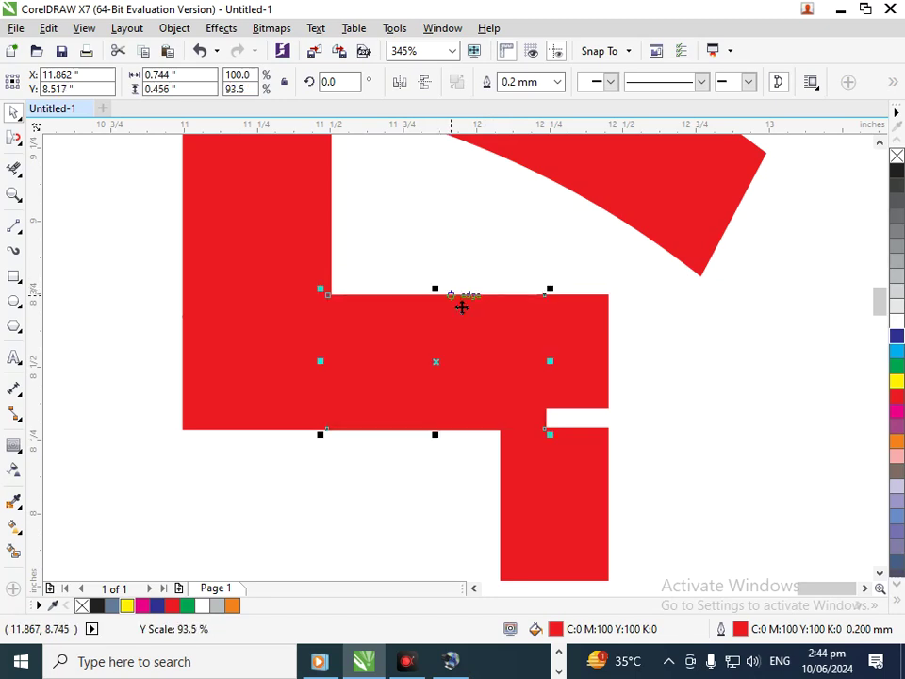
Step: Stretch the small corner piece of the red 5 downward to close the gap above the right vertical bar
{"action": "left_click", "coordinate": [510, 419]}
{"action": "left_click_drag", "start_coordinate": [553, 413], "coordinate": [556, 433]}
{"action": "left_click", "coordinate": [566, 473]}
{"action": "key", "text": "F3"}
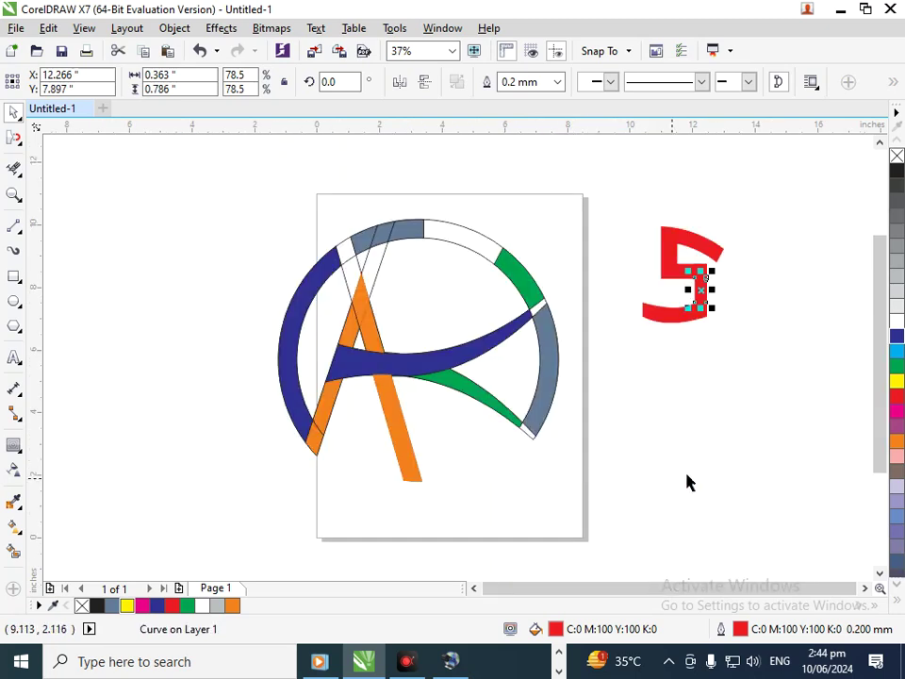
Step: Move all pieces of the red 5 back inside the circle, centred at about X 4.1 and Y 7.76 inches
{"action": "left_click", "coordinate": [712, 466]}
{"action": "left_click_drag", "start_coordinate": [577, 223], "coordinate": [838, 400]}
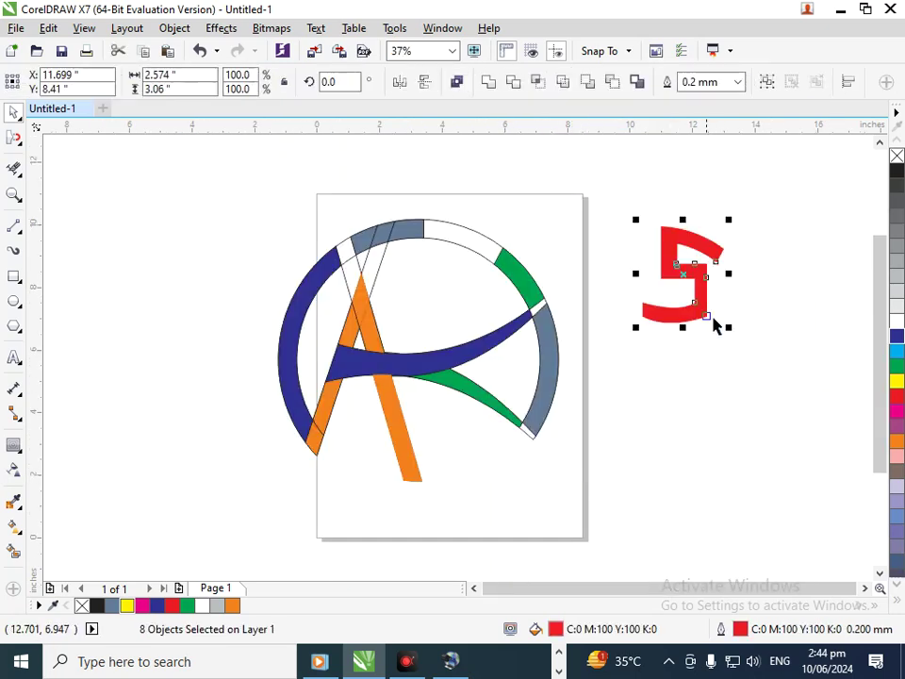
{"action": "left_click_drag", "start_coordinate": [699, 316], "coordinate": [453, 330]}
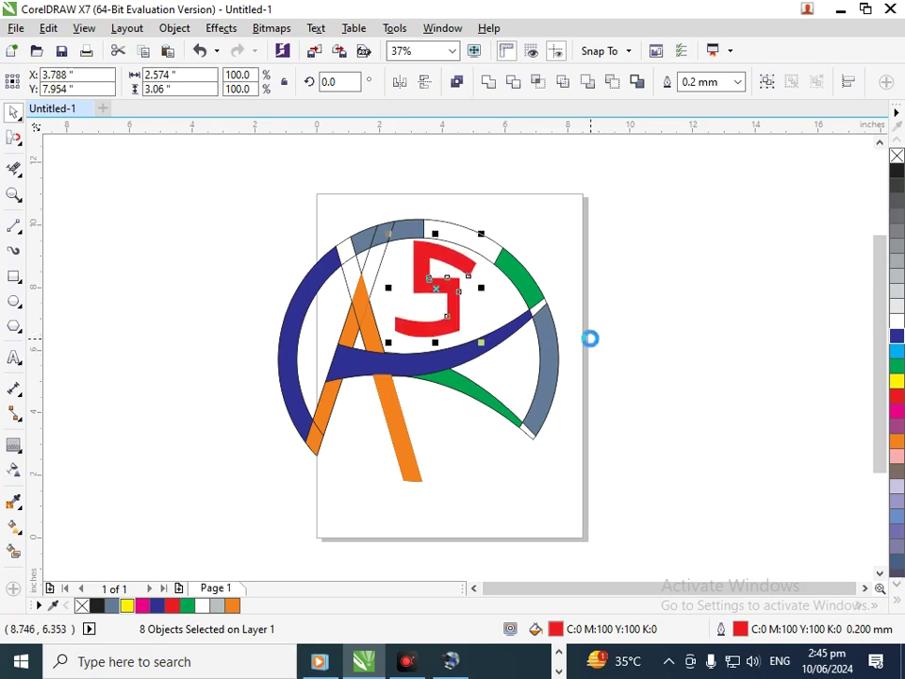
{"action": "key", "text": "Up"}
{"action": "key", "text": "Up"}
{"action": "key", "text": "Right"}
{"action": "key", "text": "Right"}
{"action": "key", "text": "Right"}
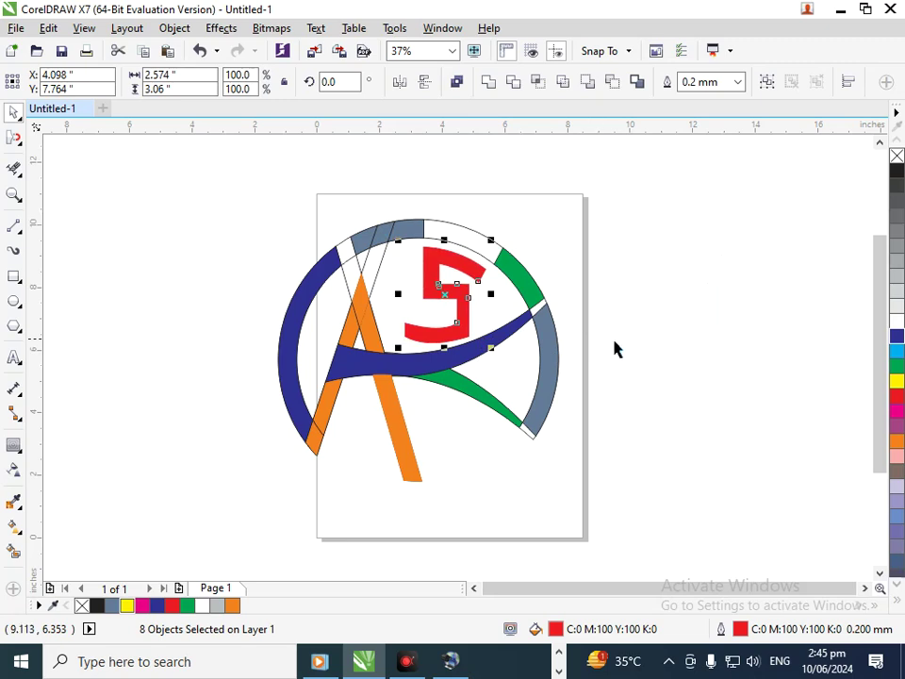
{"action": "left_click", "coordinate": [638, 366]}
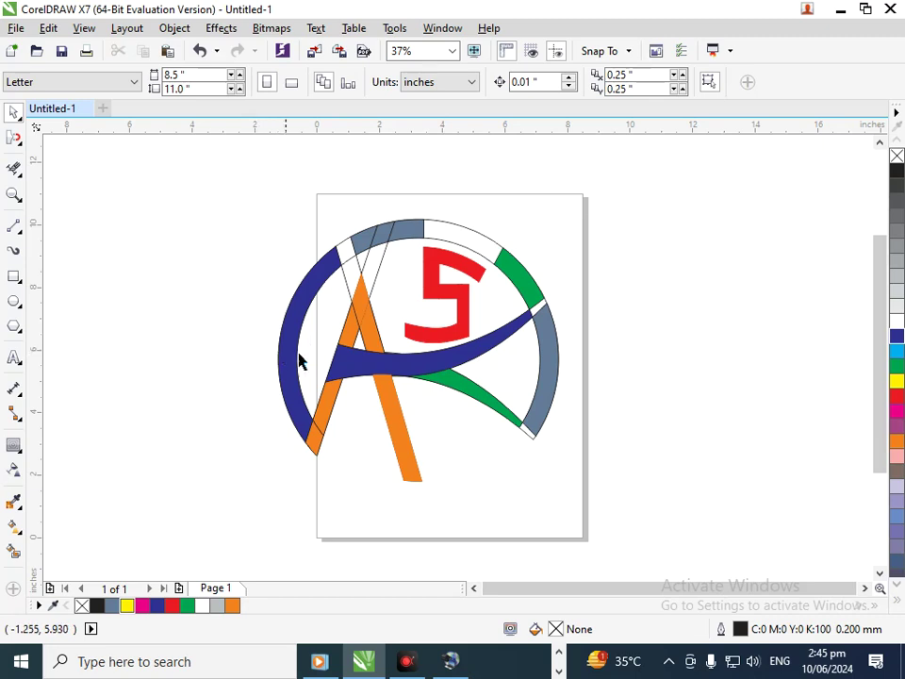
Step: Add the upper arc to the selected red pieces of the 5 and weld them into one curve
{"action": "left_click_drag", "start_coordinate": [459, 330], "coordinate": [402, 359]}
{"action": "key", "text": "ctrl+z"}
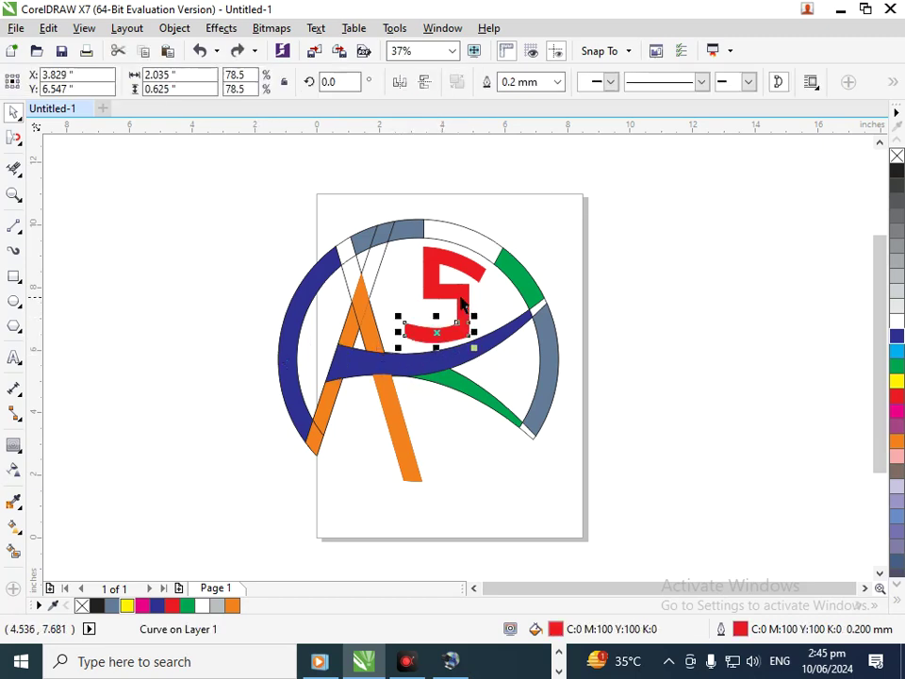
{"action": "key", "text": "ctrl+z"}
{"action": "left_click", "coordinate": [453, 268], "text": "shift"}
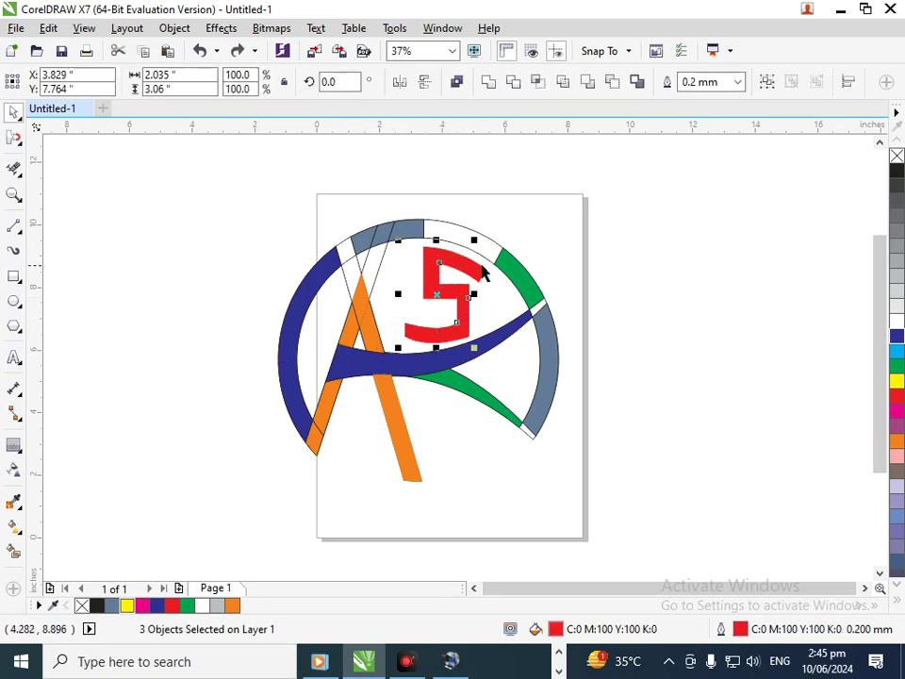
{"action": "left_click", "coordinate": [477, 277], "text": "shift"}
{"action": "left_click", "coordinate": [489, 83]}
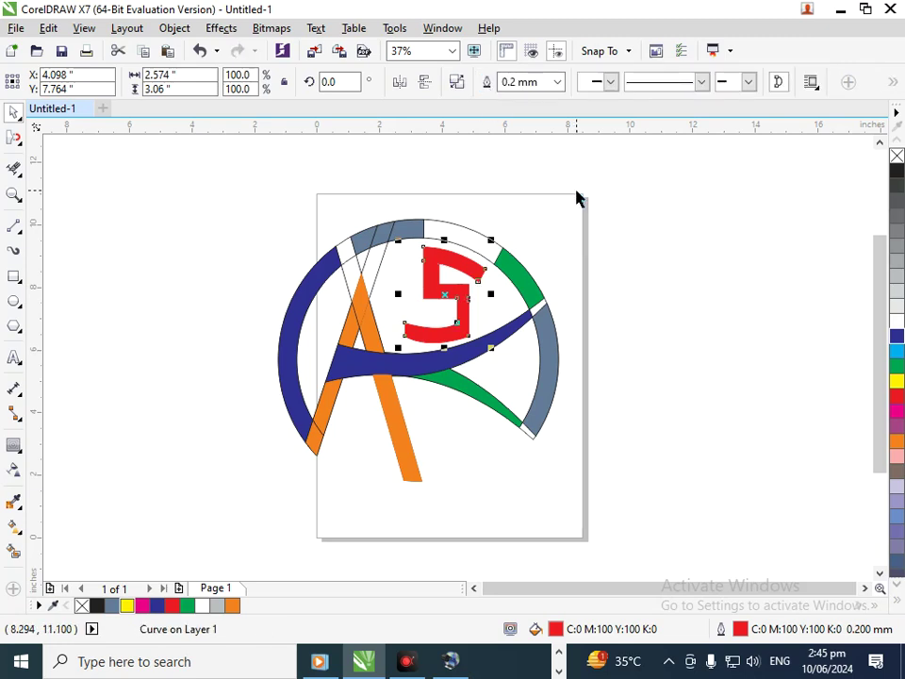
{"action": "left_click", "coordinate": [576, 189]}
Step: Test-move the welded 5, undo the moves, and weld the middle horizontal piece into it
{"action": "left_click_drag", "start_coordinate": [471, 267], "coordinate": [363, 286]}
{"action": "key", "text": "ctrl+z"}
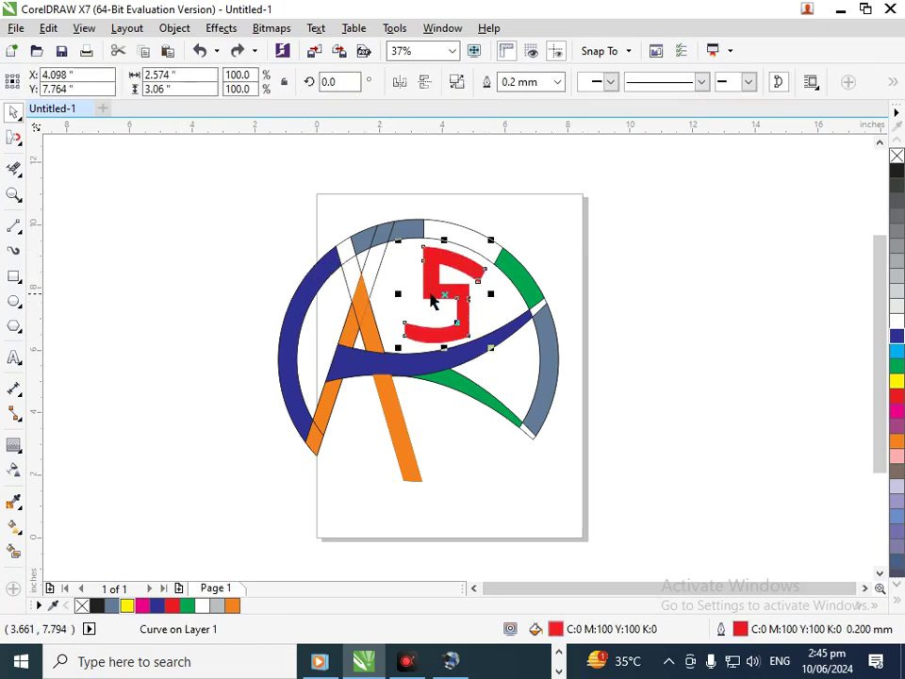
{"action": "key", "text": "ctrl+z"}
{"action": "left_click", "coordinate": [489, 83]}
{"action": "left_click", "coordinate": [615, 234]}
{"action": "left_click_drag", "start_coordinate": [467, 308], "coordinate": [403, 326]}
{"action": "key", "text": "ctrl+z"}
{"action": "left_click", "coordinate": [458, 287], "text": "shift"}
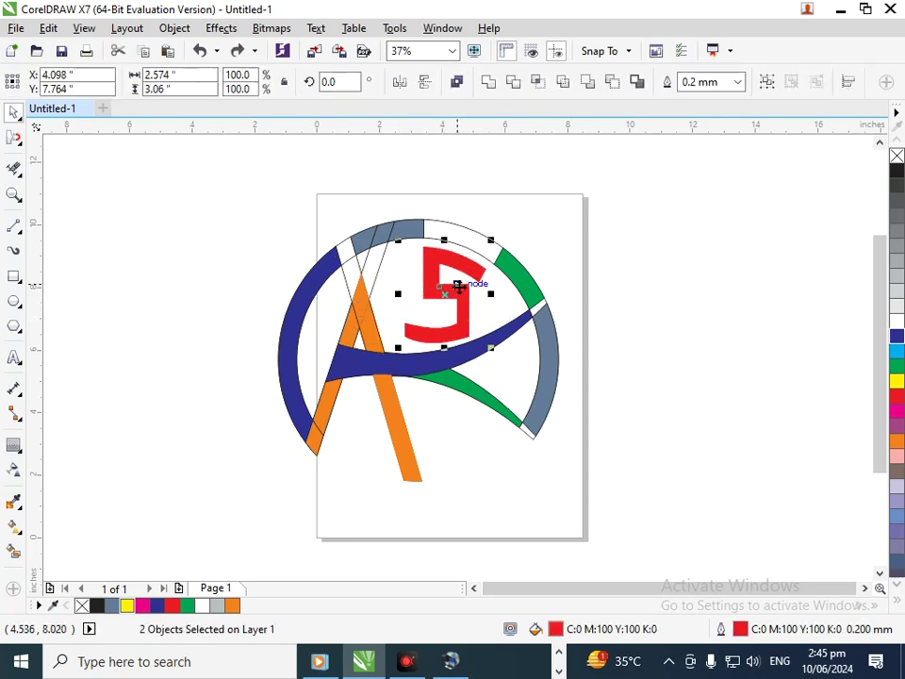
{"action": "left_click", "coordinate": [489, 83]}
{"action": "left_click", "coordinate": [552, 171]}
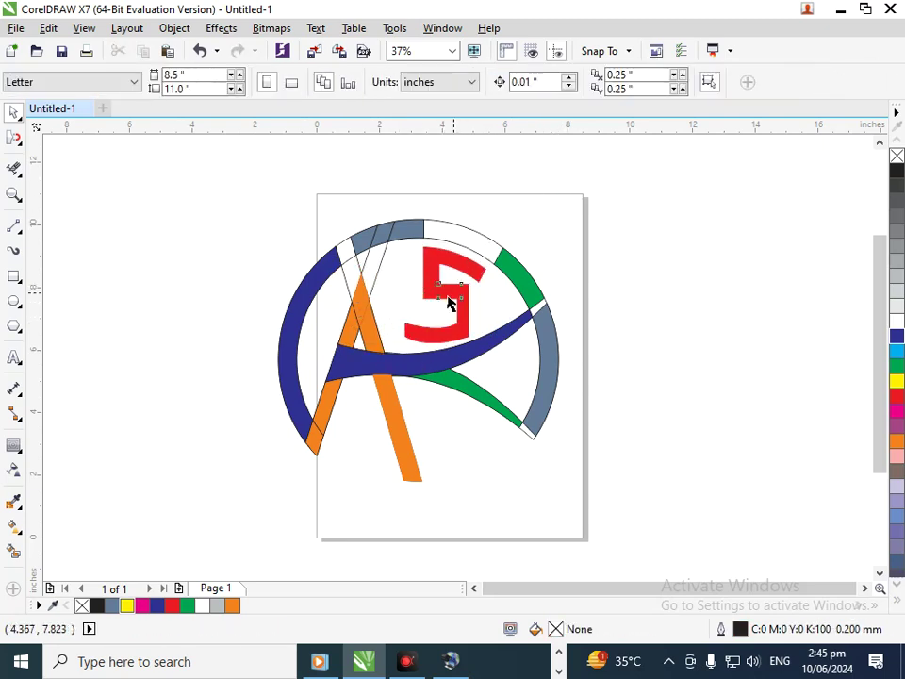
Step: Weld the remaining pieces of the 5's left vertical bar into the same curve
{"action": "left_click_drag", "start_coordinate": [452, 293], "coordinate": [385, 313]}
{"action": "key", "text": "ctrl+z"}
{"action": "left_click", "coordinate": [426, 260], "text": "shift"}
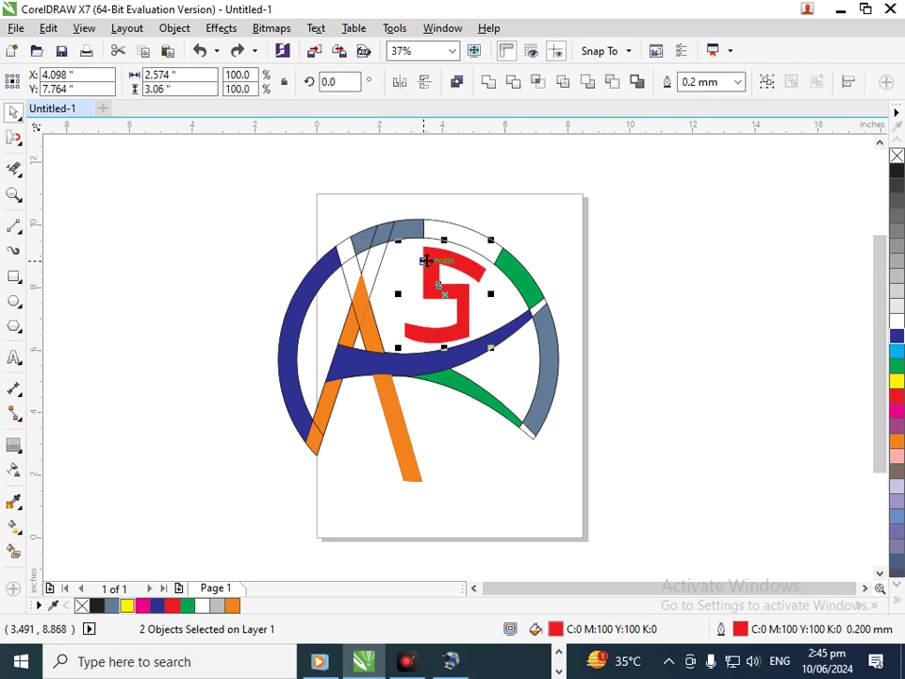
{"action": "left_click", "coordinate": [491, 83]}
{"action": "left_click", "coordinate": [602, 297]}
{"action": "mouse_move", "coordinate": [454, 307]}
{"action": "left_mouse_down"}
{"action": "mouse_move", "coordinate": [386, 312]}
{"action": "mouse_move", "coordinate": [449, 310]}
{"action": "left_mouse_up"}
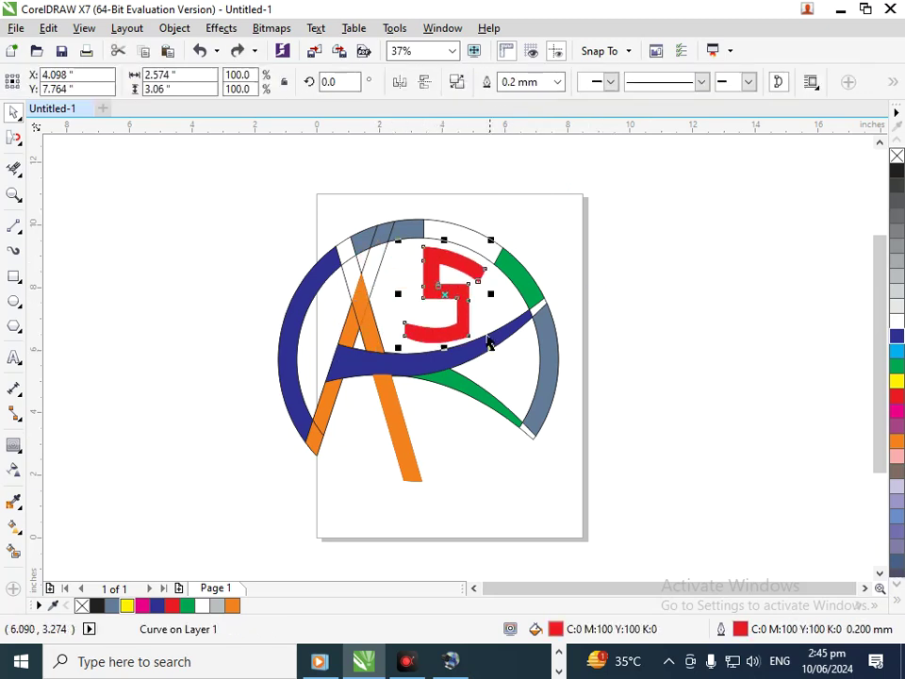
{"action": "left_click", "coordinate": [426, 285], "text": "shift"}
{"action": "left_click", "coordinate": [490, 83]}
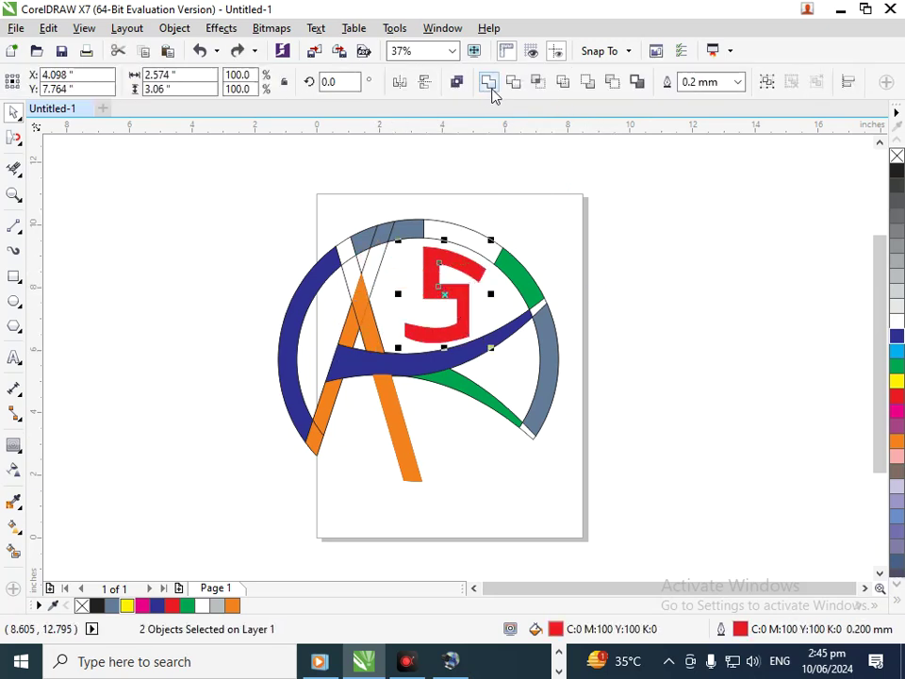
{"action": "left_click", "coordinate": [616, 215]}
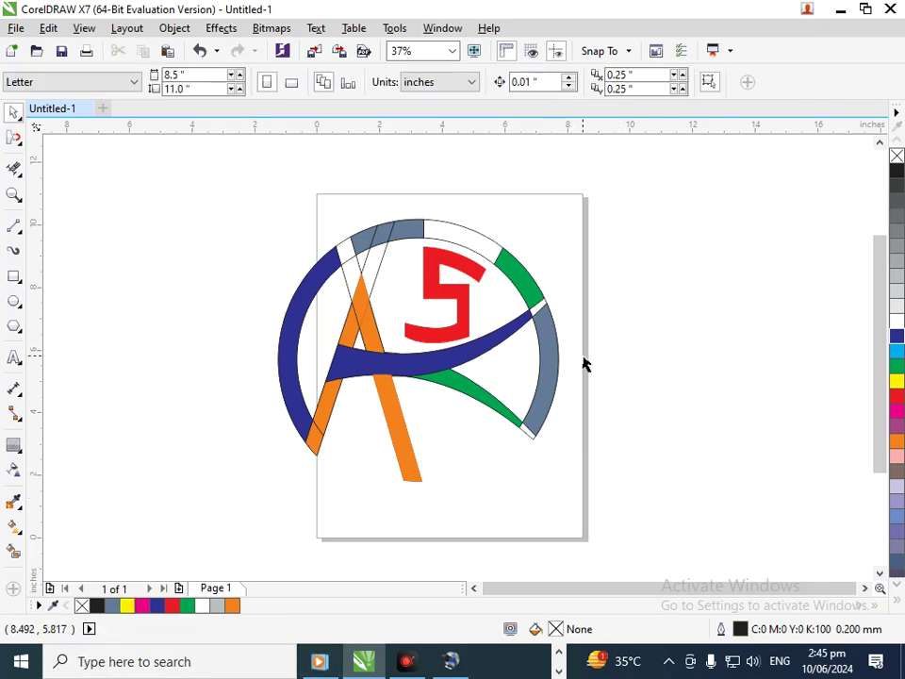
Step: Fill the welded 5 with yellow
{"action": "left_click", "coordinate": [428, 309]}
{"action": "left_click", "coordinate": [896, 382]}
{"action": "left_click", "coordinate": [735, 420]}
Step: Apply an inside contour to the yellow 5 with the Contour tool
{"action": "left_click", "coordinate": [458, 333]}
{"action": "key", "text": "F2"}
{"action": "left_click_drag", "start_coordinate": [330, 203], "coordinate": [676, 430]}
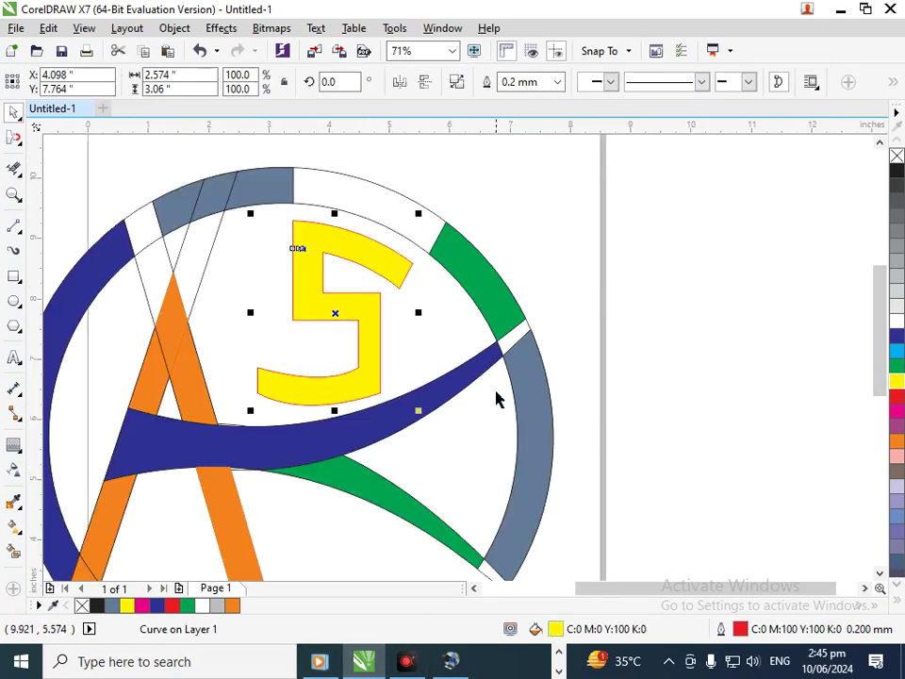
{"action": "left_click", "coordinate": [14, 444]}
{"action": "left_click_drag", "start_coordinate": [305, 260], "coordinate": [338, 298]}
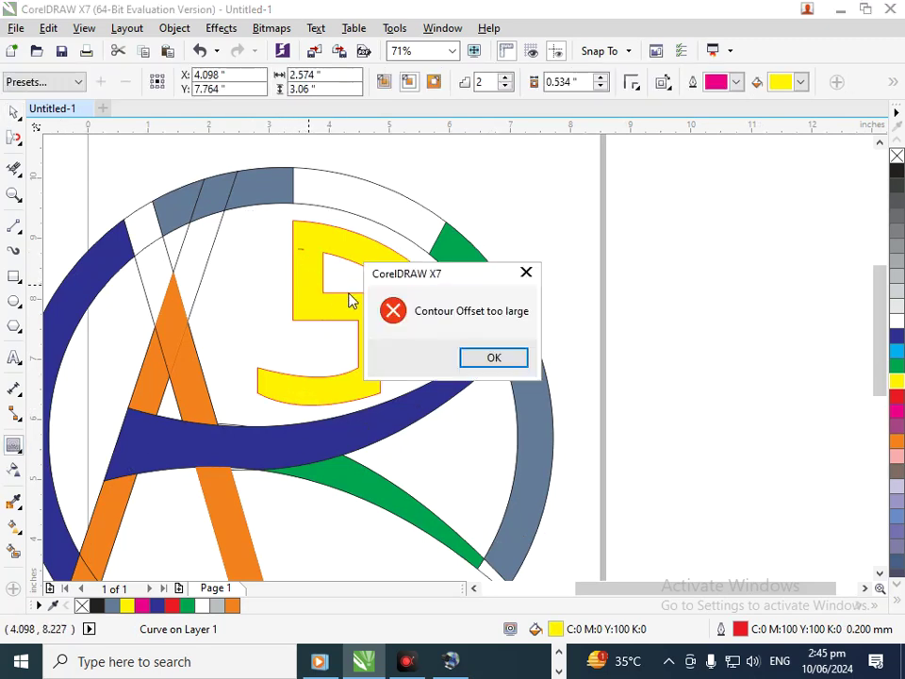
{"action": "left_click", "coordinate": [483, 358]}
{"action": "left_click_drag", "start_coordinate": [396, 311], "coordinate": [296, 245]}
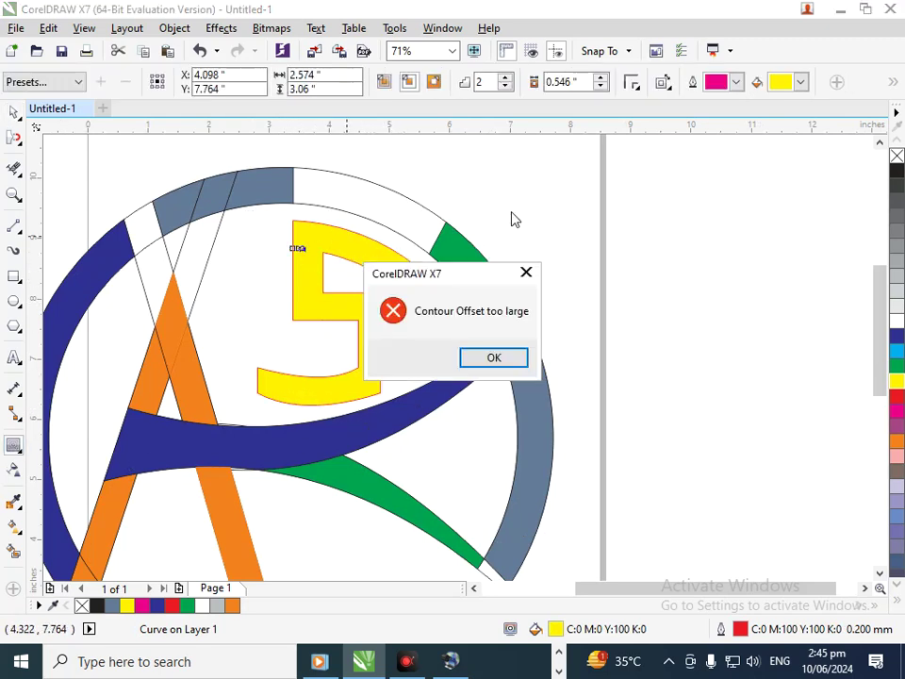
{"action": "left_click", "coordinate": [493, 359]}
Step: Reduce the 5's contour offset to 0.092 inches and set it to 2 steps
{"action": "left_click", "coordinate": [602, 78]}
{"action": "left_click", "coordinate": [601, 77]}
{"action": "left_click", "coordinate": [602, 78]}
{"action": "left_click", "coordinate": [602, 79]}
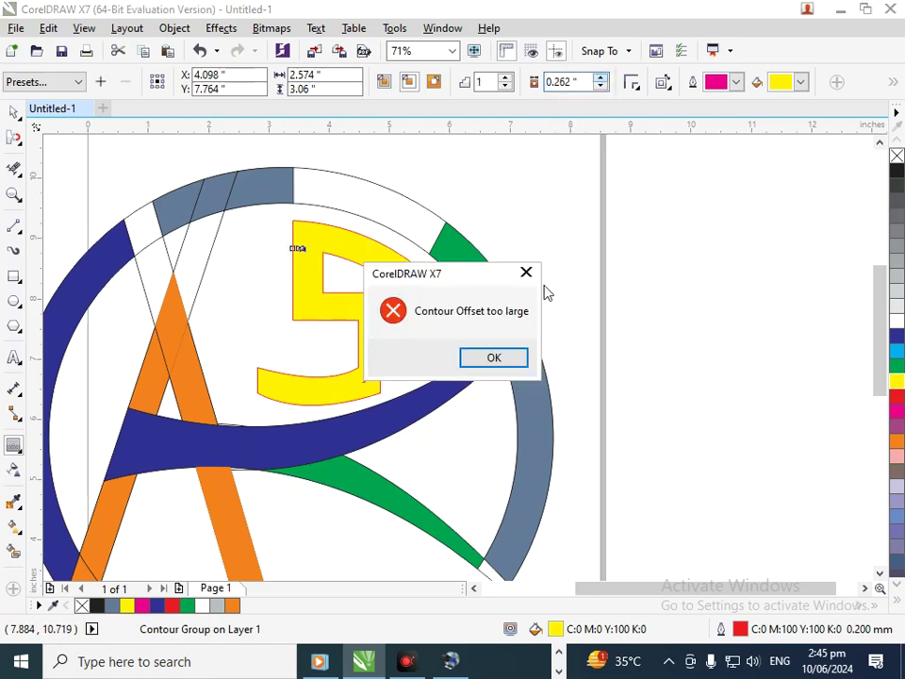
{"action": "left_click", "coordinate": [494, 357]}
{"action": "left_click", "coordinate": [601, 87]}
{"action": "left_click", "coordinate": [600, 87]}
{"action": "left_click_drag", "start_coordinate": [604, 88], "coordinate": [605, 89]}
{"action": "left_click", "coordinate": [505, 77]}
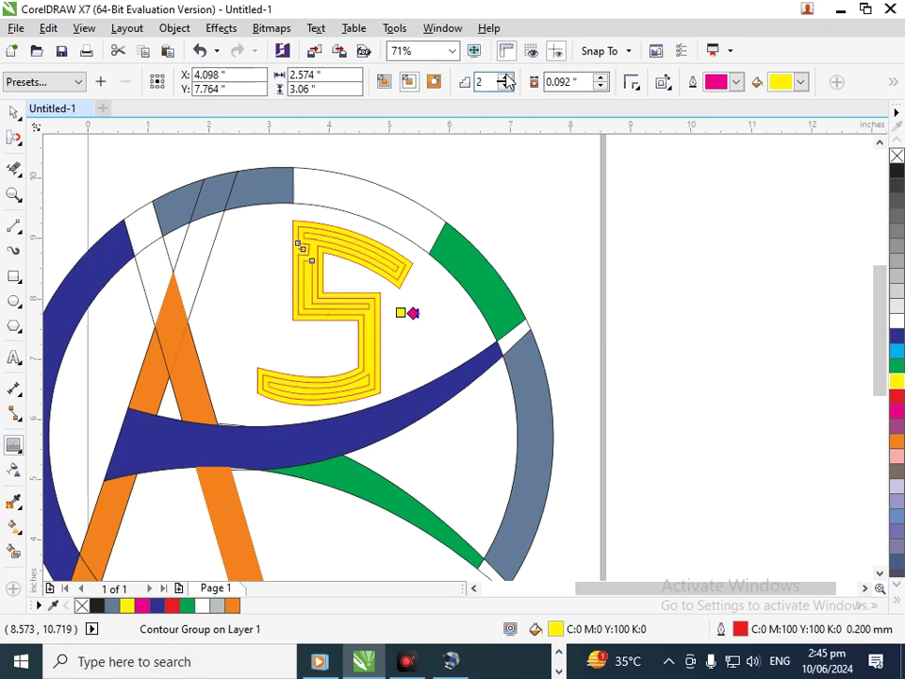
Step: Try moving the contoured 5 to below the blue and green bands
{"action": "left_click", "coordinate": [15, 112]}
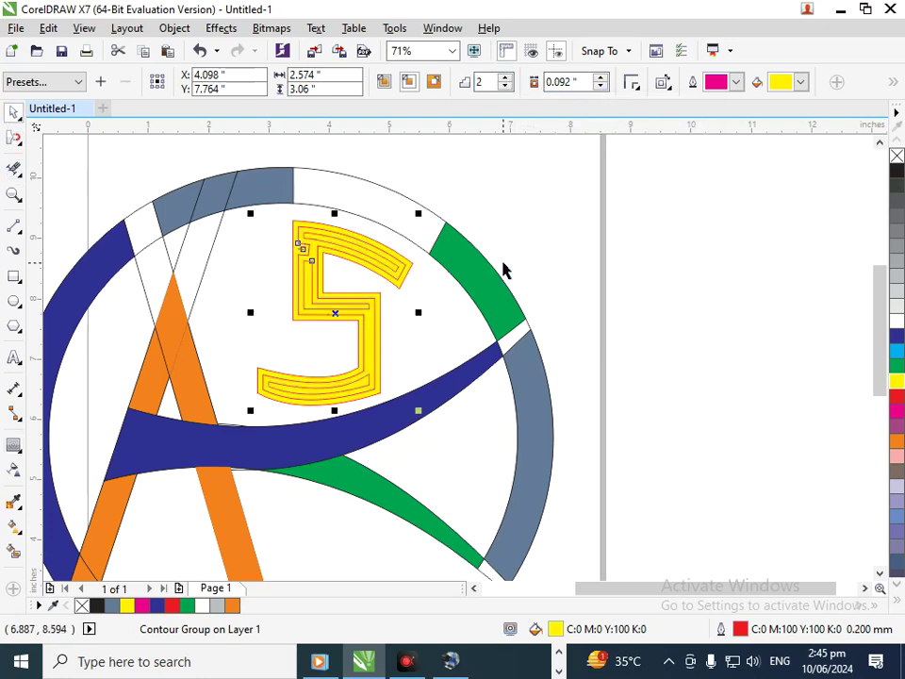
{"action": "left_click", "coordinate": [437, 322]}
{"action": "key", "text": "F3"}
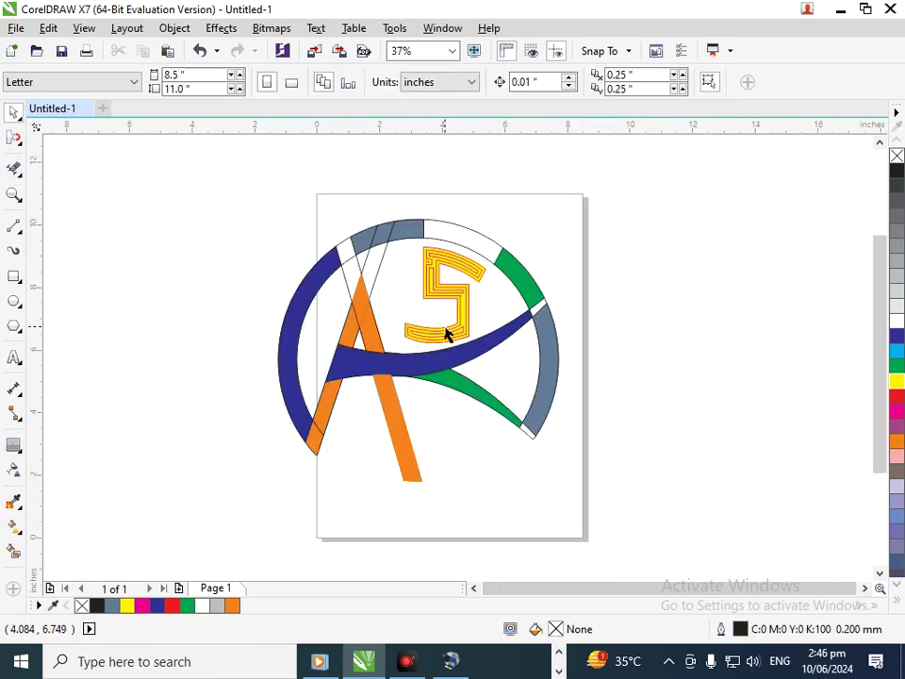
{"action": "left_click_drag", "start_coordinate": [434, 343], "coordinate": [451, 505]}
{"action": "key", "text": "ctrl+z"}
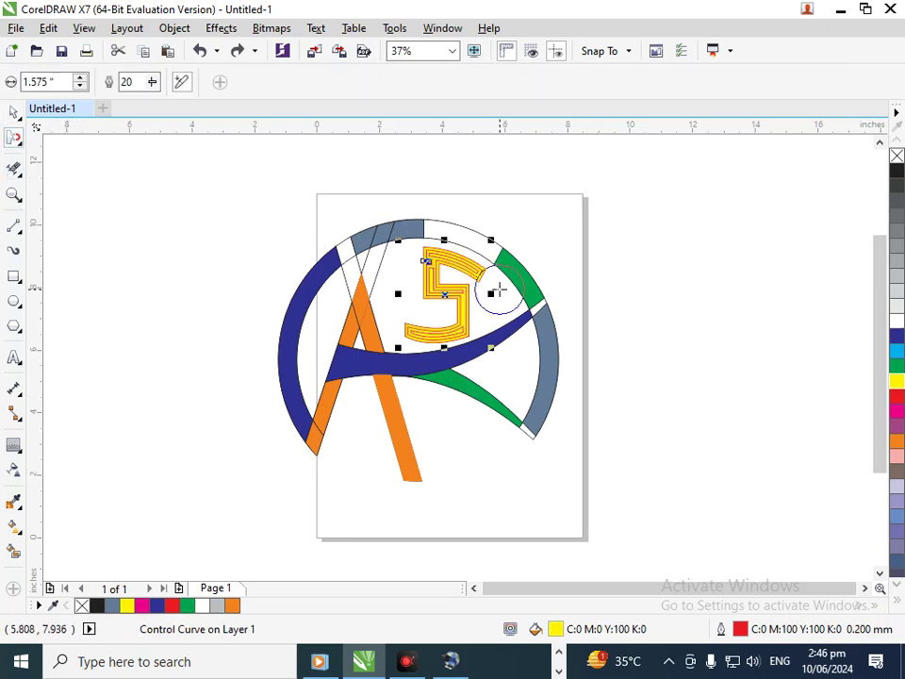
Step: Extend the tip of the 5's upper arm towards the green ring segment and bow both of its long edges upward with the Shape tool
{"action": "left_click", "coordinate": [22, 142]}
{"action": "left_click", "coordinate": [55, 138]}
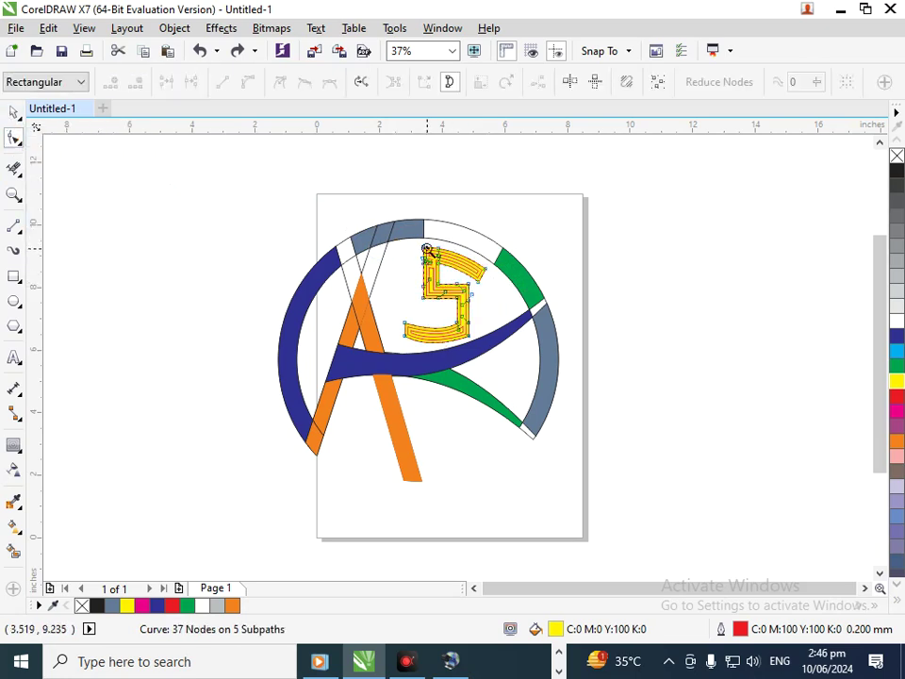
{"action": "scroll", "coordinate": [427, 250], "scroll_direction": "up", "scroll_amount": 5}
{"action": "left_click_drag", "start_coordinate": [462, 335], "coordinate": [641, 449]}
{"action": "left_click_drag", "start_coordinate": [512, 258], "coordinate": [686, 368]}
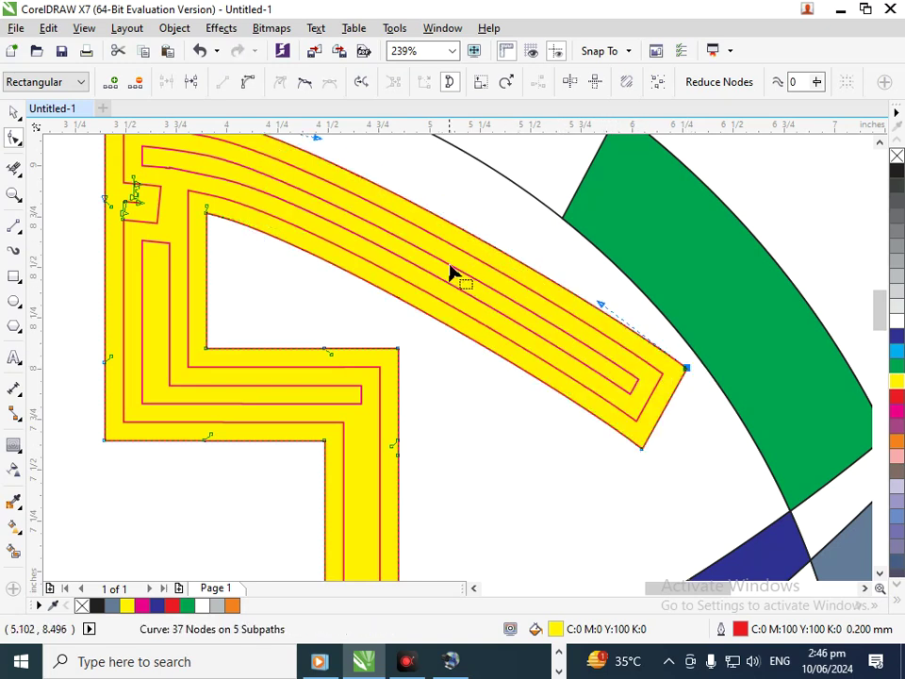
{"action": "left_click_drag", "start_coordinate": [476, 245], "coordinate": [494, 225]}
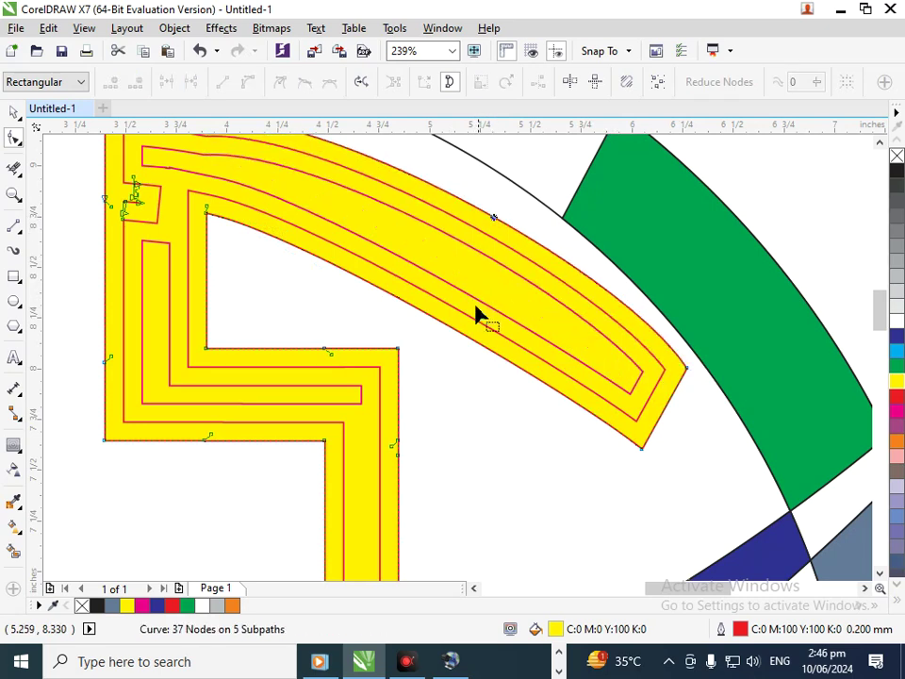
{"action": "left_click_drag", "start_coordinate": [460, 334], "coordinate": [475, 309]}
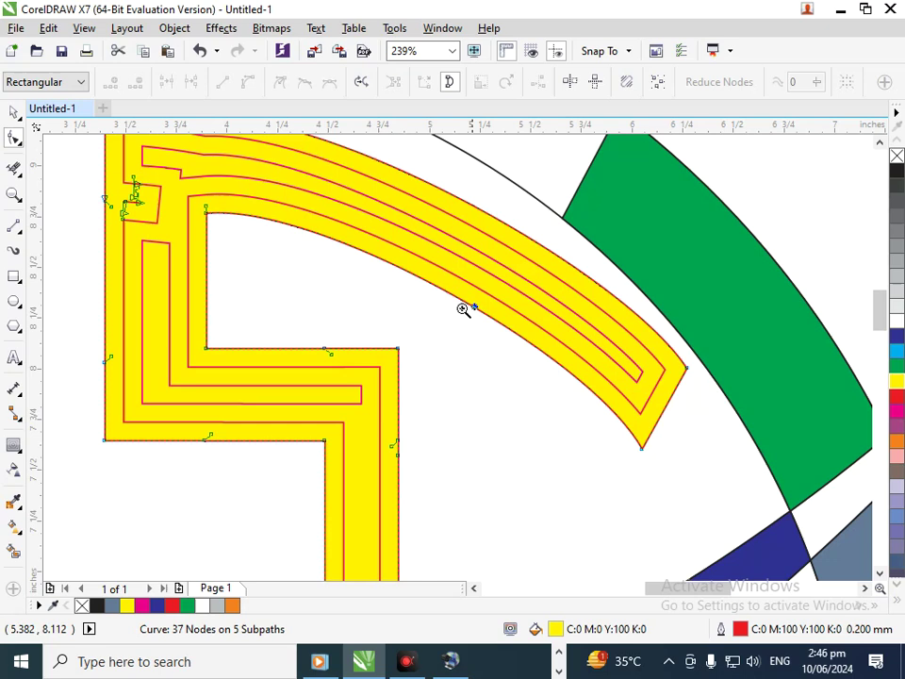
{"action": "key", "text": "F3"}
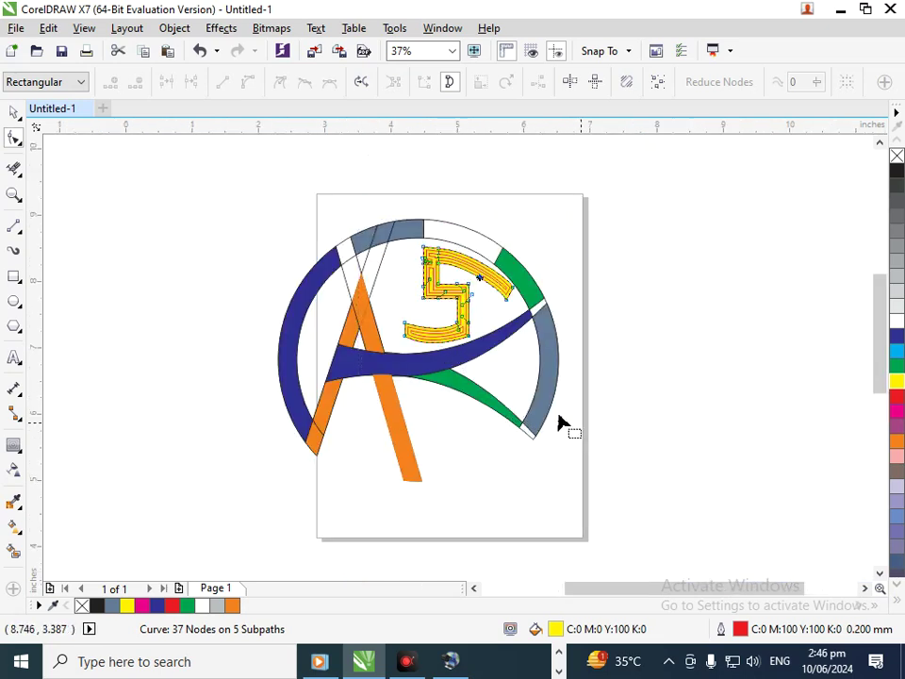
Step: Raise the upper corner of the 5's lower arm and pull the upper arm's lower tip corner inward to flare both ends
{"action": "scroll", "coordinate": [553, 420], "scroll_direction": "up", "scroll_amount": 2}
{"action": "left_click_drag", "start_coordinate": [317, 396], "coordinate": [337, 345]}
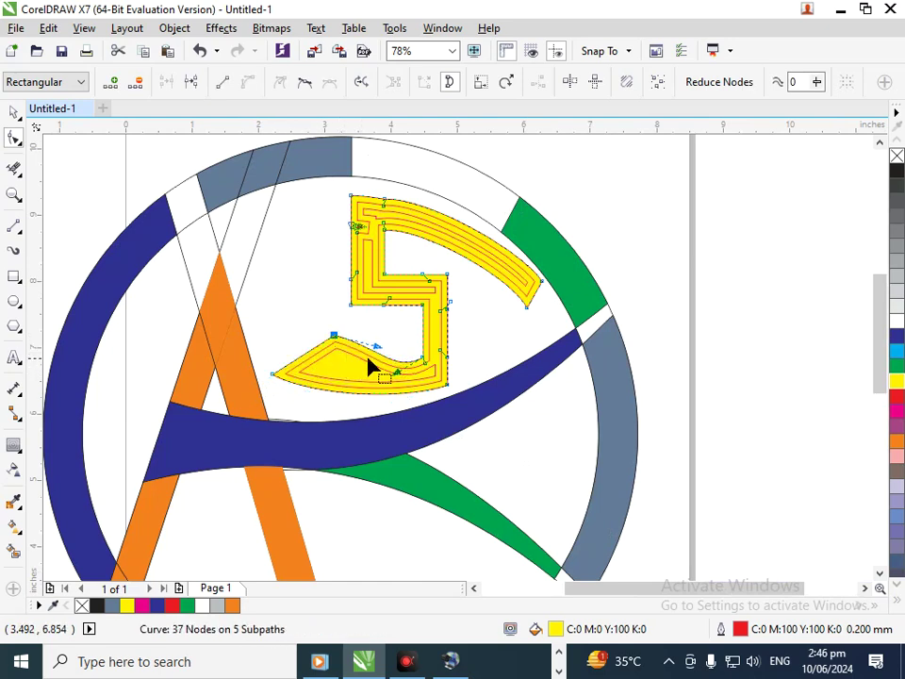
{"action": "left_click_drag", "start_coordinate": [527, 314], "coordinate": [506, 309]}
{"action": "scroll", "coordinate": [455, 308], "scroll_direction": "down", "scroll_amount": 3}
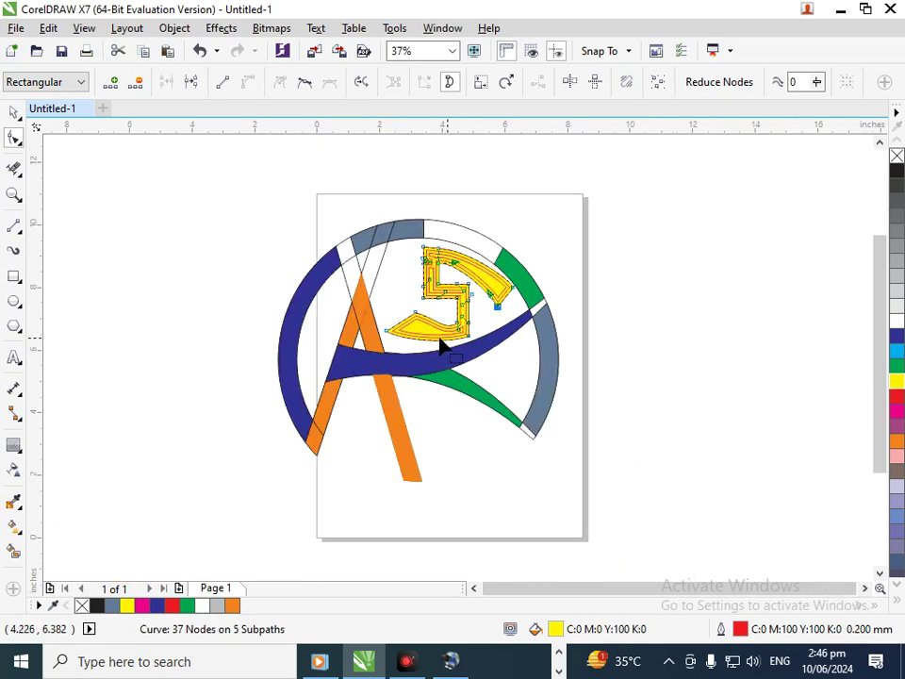
Step: Raise the lower arm's upper tip corner further and bend the arm's inner edge into a deep concave curve
{"action": "key", "text": "F2"}
{"action": "left_click_drag", "start_coordinate": [306, 223], "coordinate": [582, 386]}
{"action": "left_click_drag", "start_coordinate": [376, 393], "coordinate": [360, 340]}
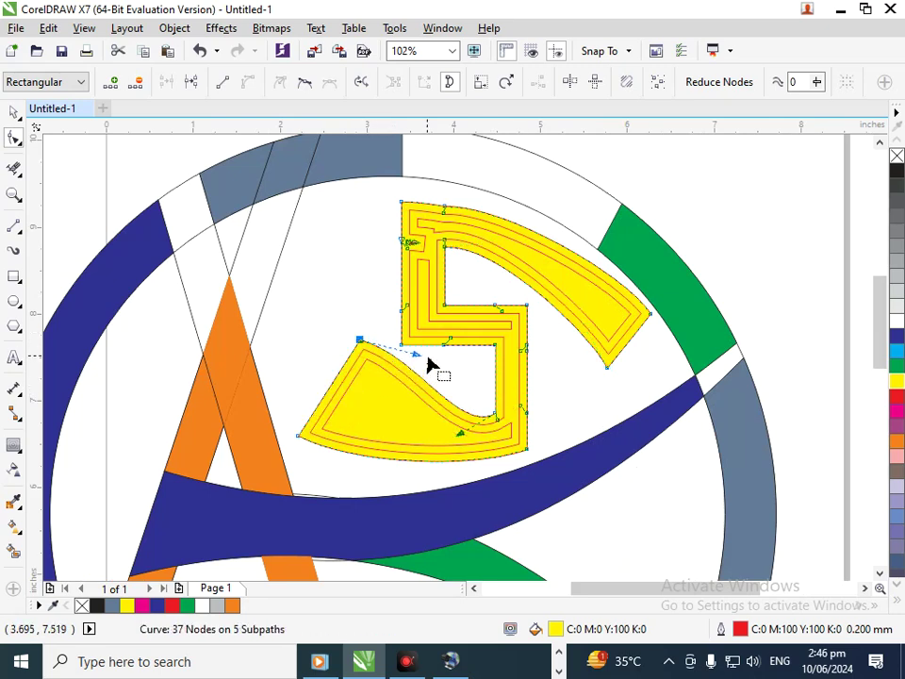
{"action": "left_click_drag", "start_coordinate": [421, 365], "coordinate": [360, 416]}
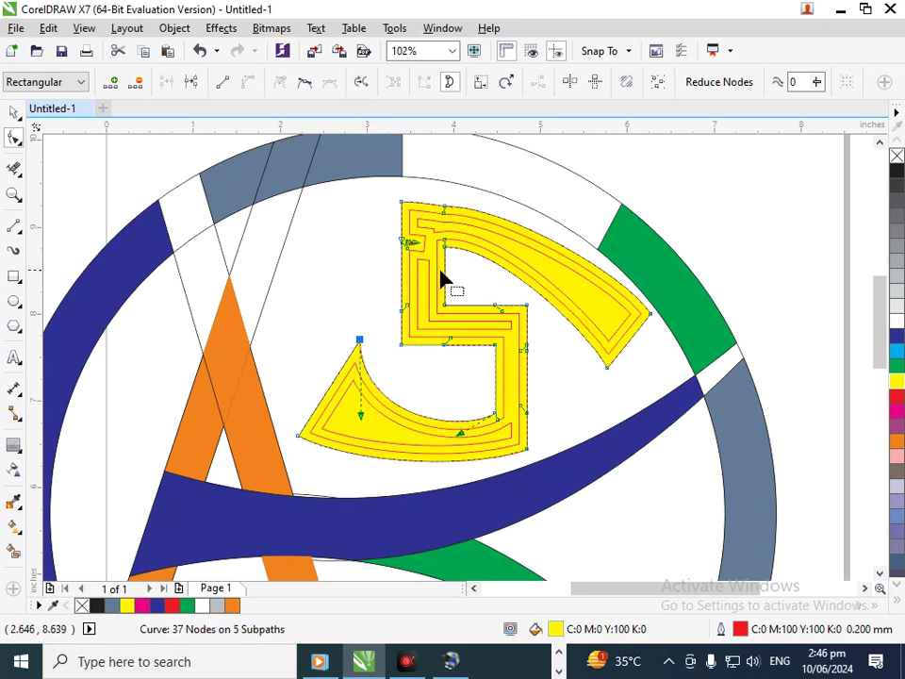
{"action": "key", "text": "F3"}
Step: Reshape the inner edge of the 5's upper arm into a stronger arch by adjusting the curve handle at its lower tip node
{"action": "key", "text": "F2"}
{"action": "left_click_drag", "start_coordinate": [386, 242], "coordinate": [598, 375]}
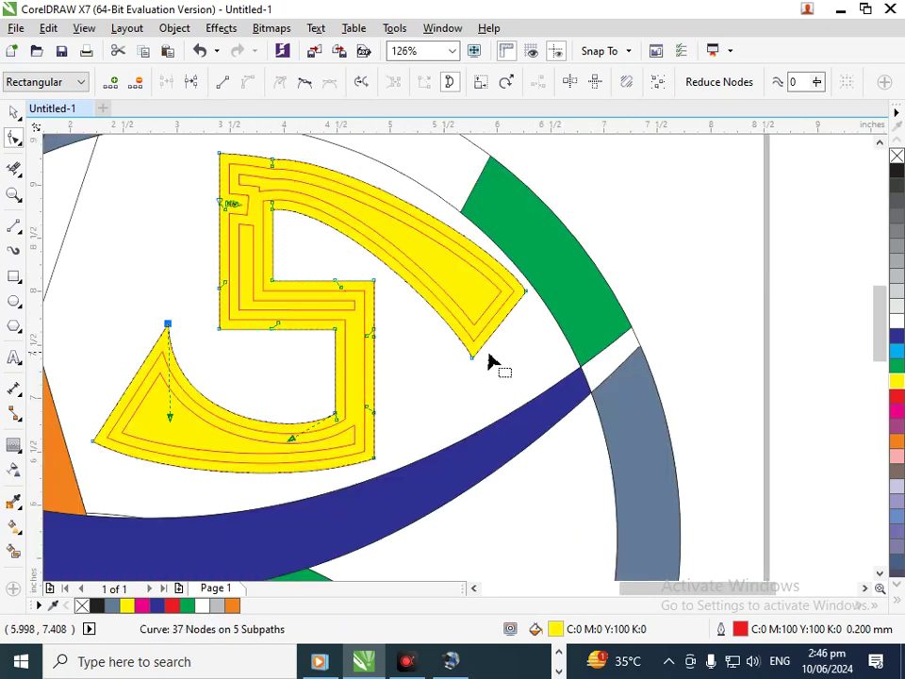
{"action": "left_click", "coordinate": [472, 358]}
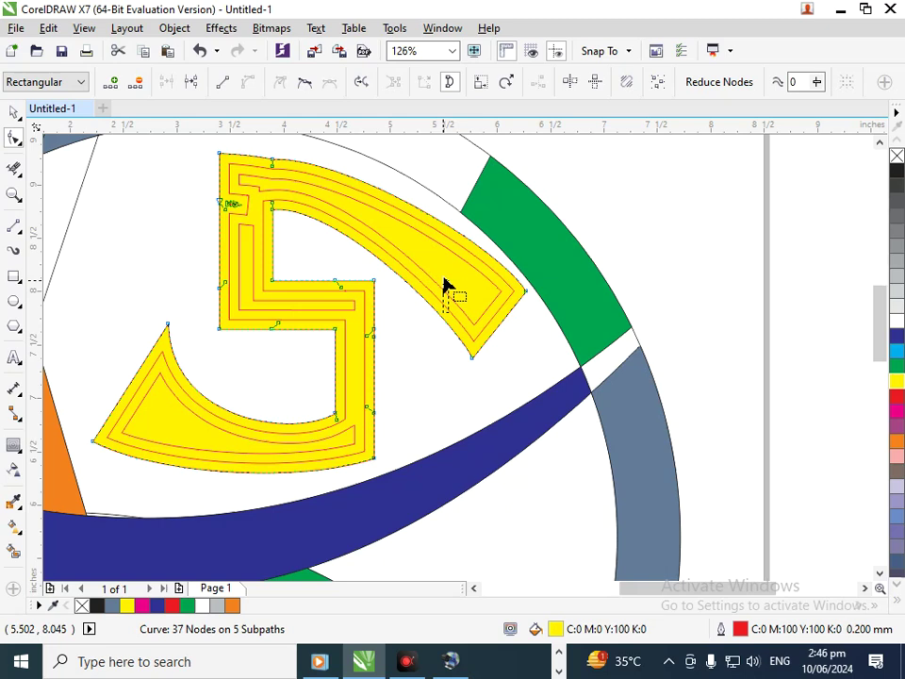
{"action": "left_click", "coordinate": [474, 360]}
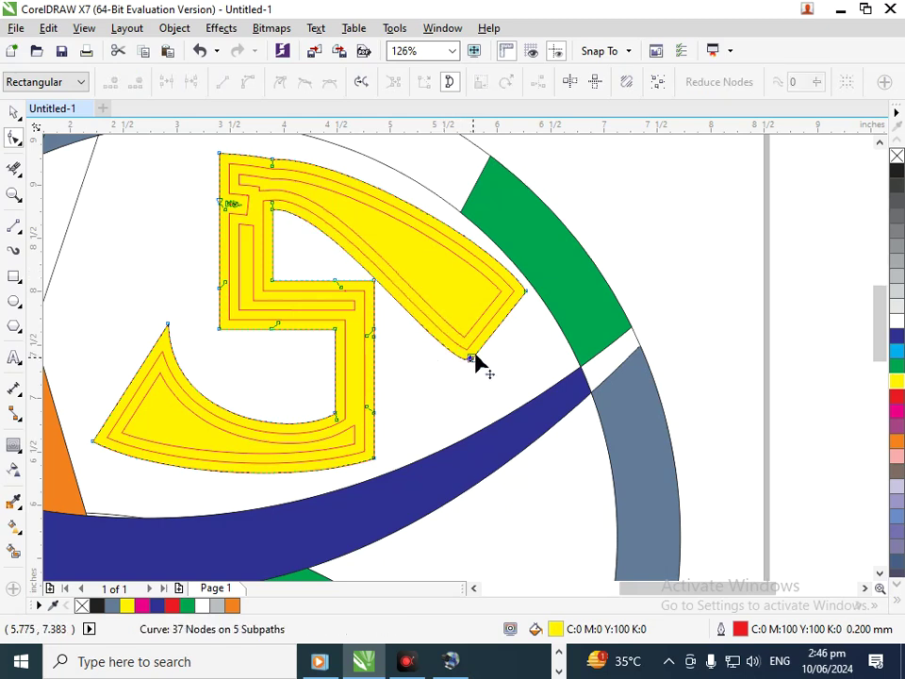
{"action": "left_click", "coordinate": [473, 358]}
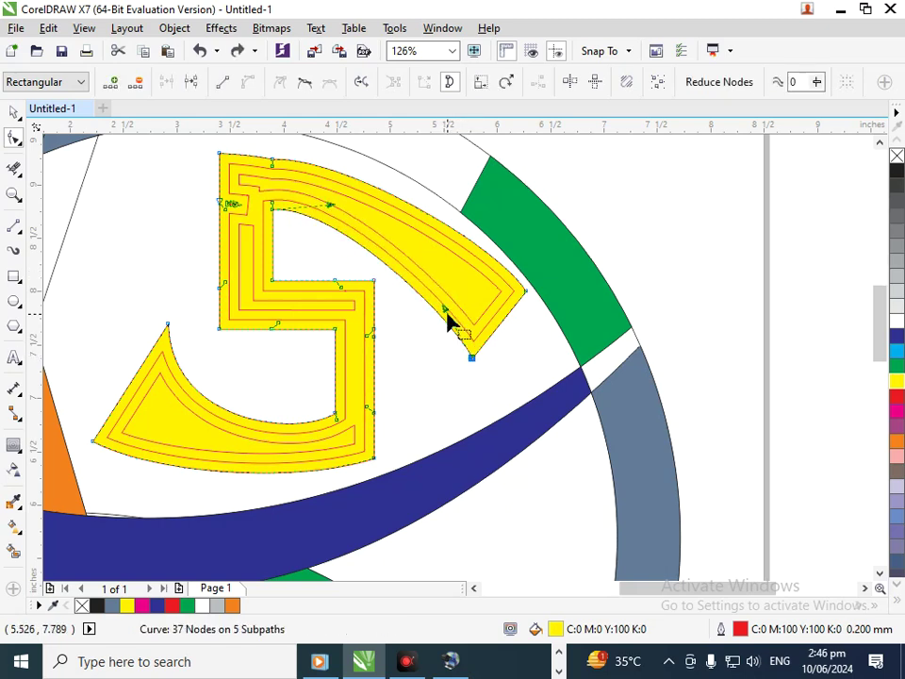
{"action": "left_click_drag", "start_coordinate": [450, 316], "coordinate": [445, 239]}
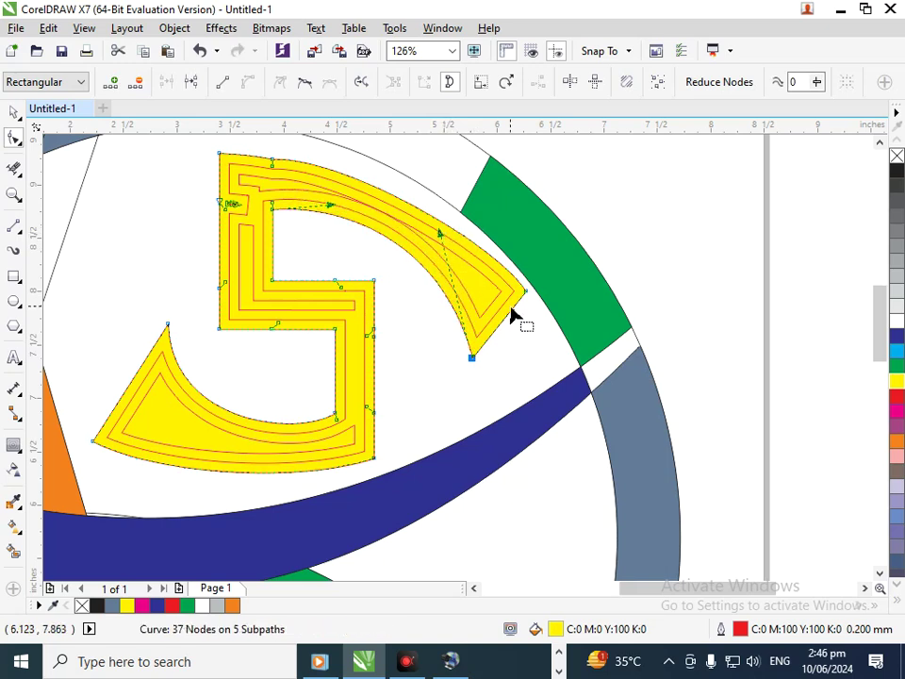
{"action": "right_click", "coordinate": [323, 266]}
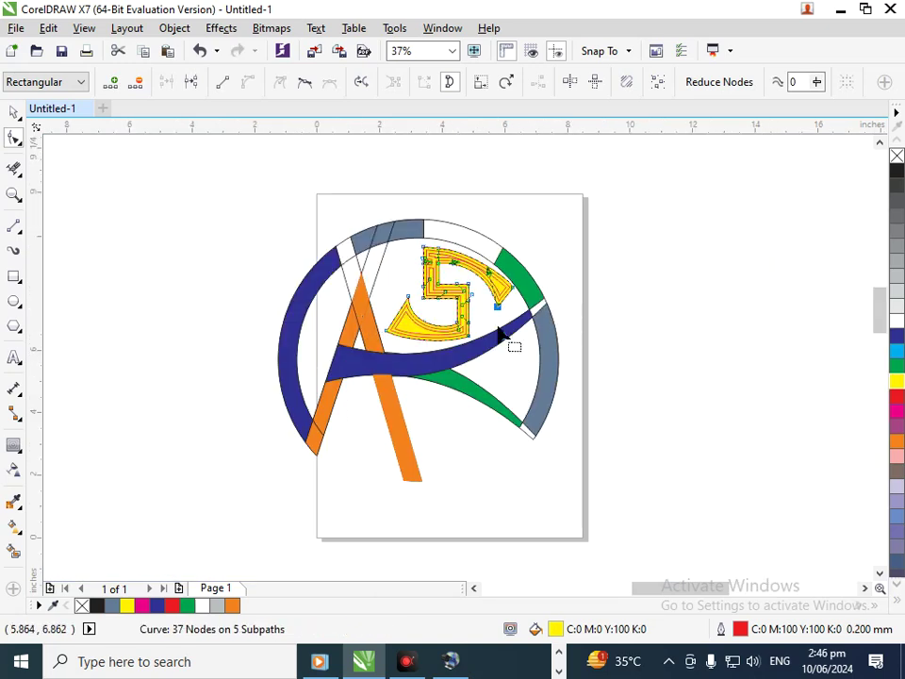
Step: Shift the lower tip corner of the 5's upper arm slightly down and inward, and finish node editing
{"action": "scroll", "coordinate": [500, 332], "scroll_direction": "up", "scroll_amount": 5}
{"action": "left_click_drag", "start_coordinate": [636, 480], "coordinate": [613, 504]}
{"action": "key", "text": "F2"}
{"action": "right_click", "coordinate": [517, 423]}
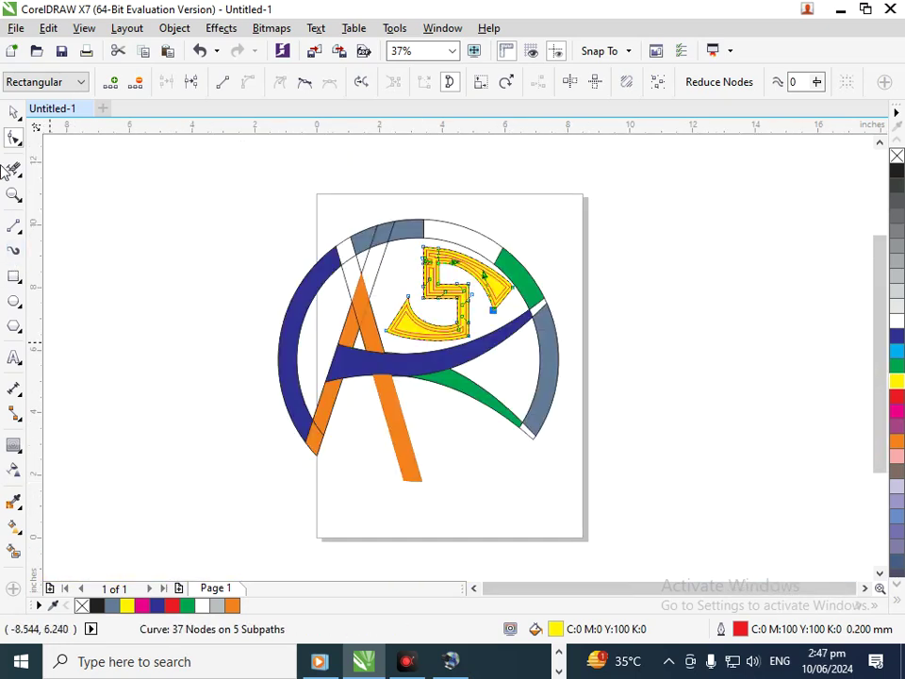
{"action": "left_click", "coordinate": [17, 116]}
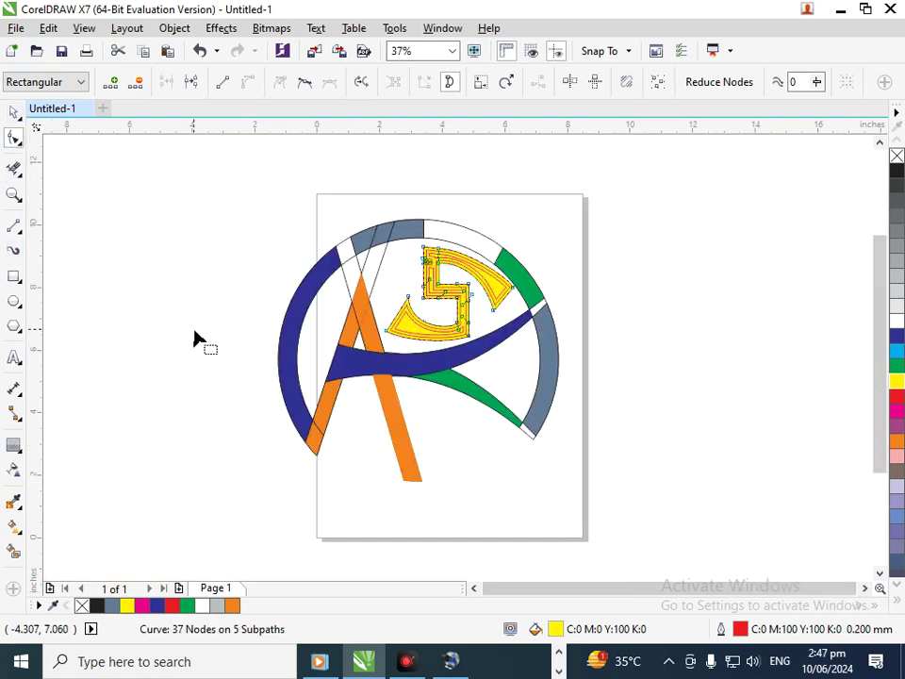
Step: Undo the latest reshaping of the 5's arms, returning to the flared tips with gentler inner edges
{"action": "left_click", "coordinate": [17, 112]}
{"action": "left_click", "coordinate": [617, 379]}
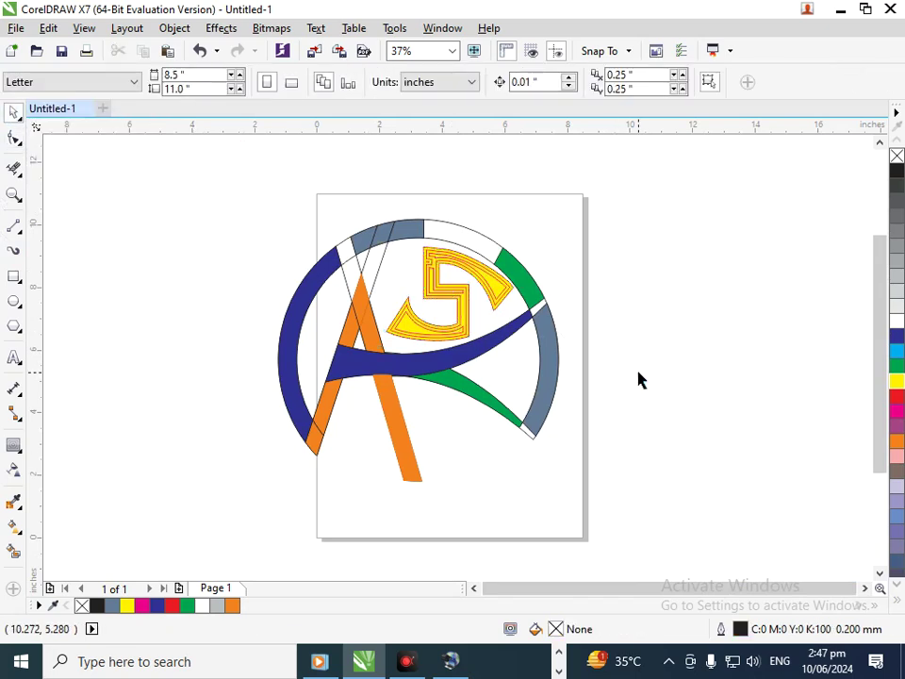
{"action": "key", "text": "ctrl+z"}
{"action": "key", "text": "ctrl+z"}
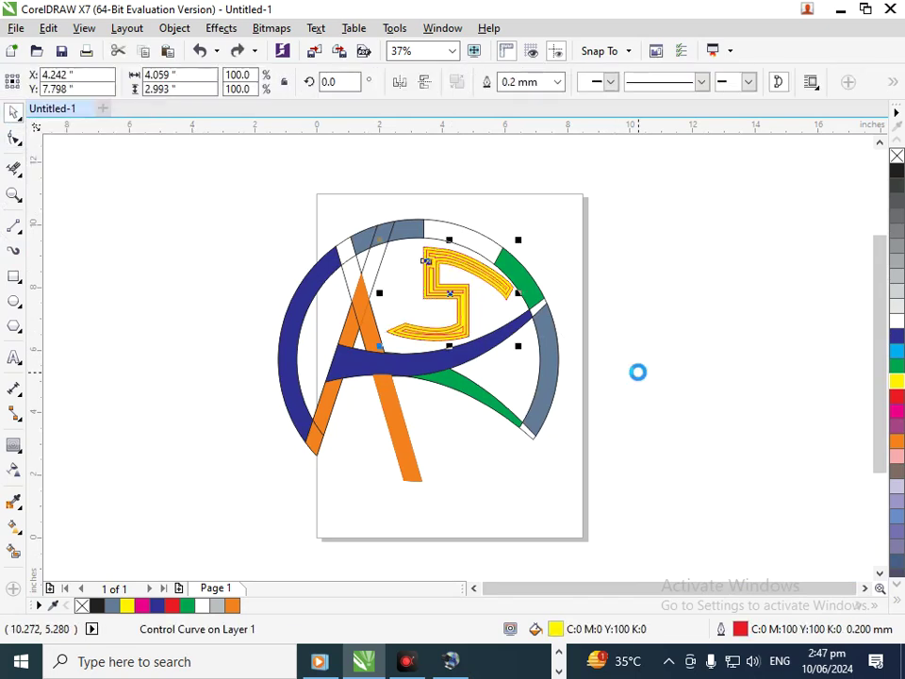
{"action": "key", "text": "ctrl+z"}
{"action": "key", "text": "ctrl+z"}
{"action": "key", "text": "ctrl+z"}
{"action": "key", "text": "ctrl+shift+z"}
{"action": "key", "text": "ctrl+shift+z"}
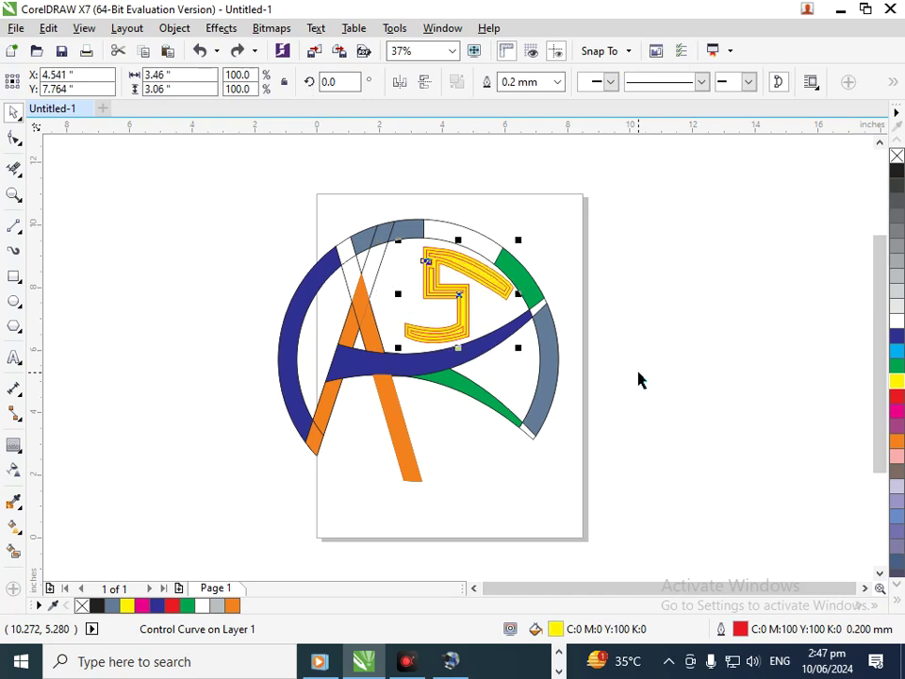
{"action": "key", "text": "ctrl+shift+z"}
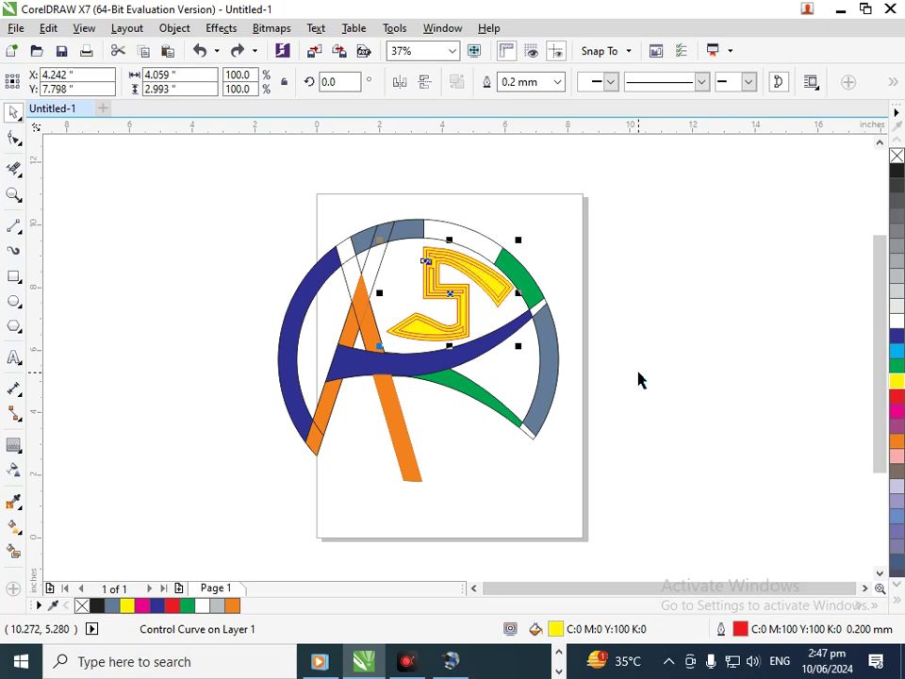
Step: Break the 5's contour group apart so its inner contours separate from the outer shape
{"action": "left_click", "coordinate": [639, 377]}
{"action": "key", "text": "F2"}
{"action": "left_click_drag", "start_coordinate": [424, 247], "coordinate": [540, 364]}
{"action": "left_click_drag", "start_coordinate": [513, 321], "coordinate": [471, 344]}
{"action": "key", "text": "ctrl+z"}
{"action": "left_click", "coordinate": [175, 28]}
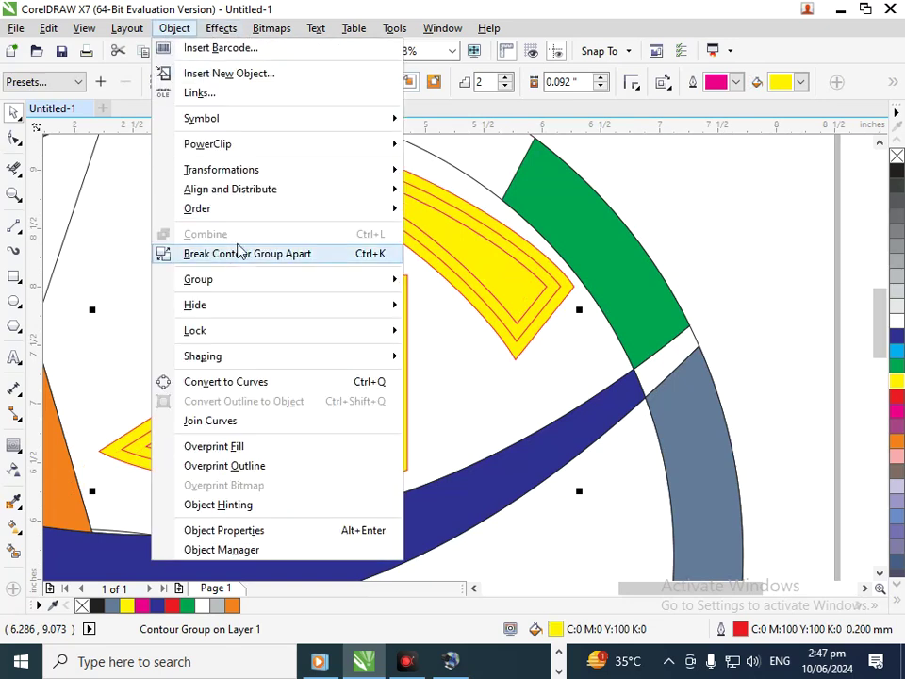
{"action": "left_click", "coordinate": [273, 252]}
{"action": "left_click", "coordinate": [875, 221]}
{"action": "left_click", "coordinate": [783, 225]}
{"action": "left_click_drag", "start_coordinate": [442, 516], "coordinate": [357, 498]}
{"action": "key", "text": "ctrl+z"}
Step: Fill the separated inner contour group of the 5 with green
{"action": "left_click", "coordinate": [897, 366]}
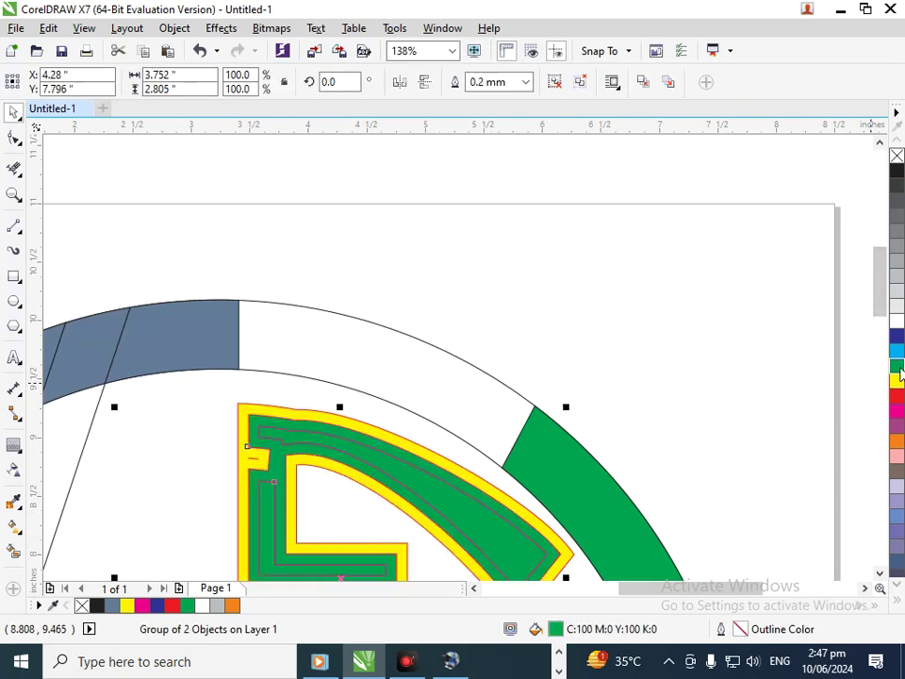
{"action": "left_click", "coordinate": [735, 378]}
{"action": "right_click", "coordinate": [424, 420]}
{"action": "left_click", "coordinate": [426, 310]}
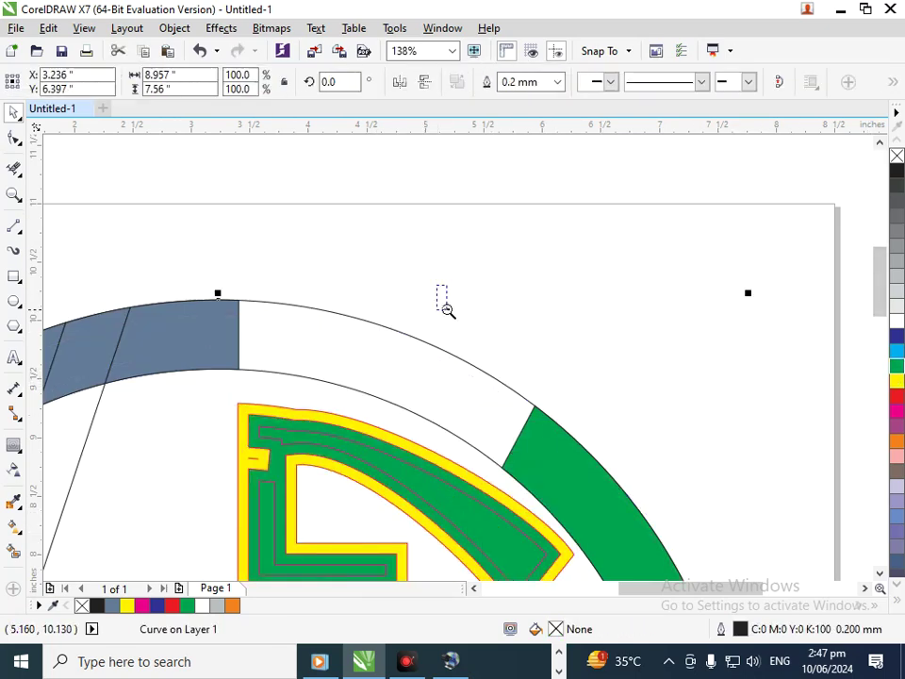
{"action": "key", "text": "F3"}
{"action": "left_click", "coordinate": [626, 396]}
{"action": "scroll", "coordinate": [459, 321], "scroll_direction": "up", "scroll_amount": 5}
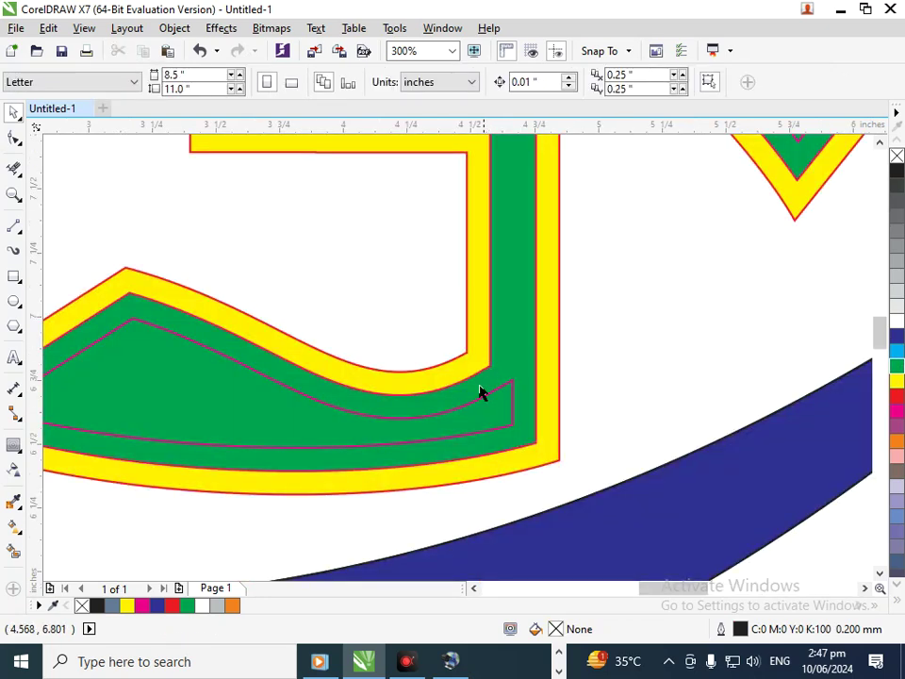
Step: Give the 5's green inner contour group a matching green outline
{"action": "left_click_drag", "start_coordinate": [487, 425], "coordinate": [424, 430]}
{"action": "key", "text": "ctrl+z"}
{"action": "left_click", "coordinate": [896, 380]}
{"action": "left_click", "coordinate": [897, 368]}
{"action": "right_click", "coordinate": [897, 368]}
{"action": "key", "text": "F2"}
{"action": "left_click_drag", "start_coordinate": [478, 380], "coordinate": [507, 426]}
{"action": "scroll", "coordinate": [506, 427], "scroll_direction": "down", "scroll_amount": 5}
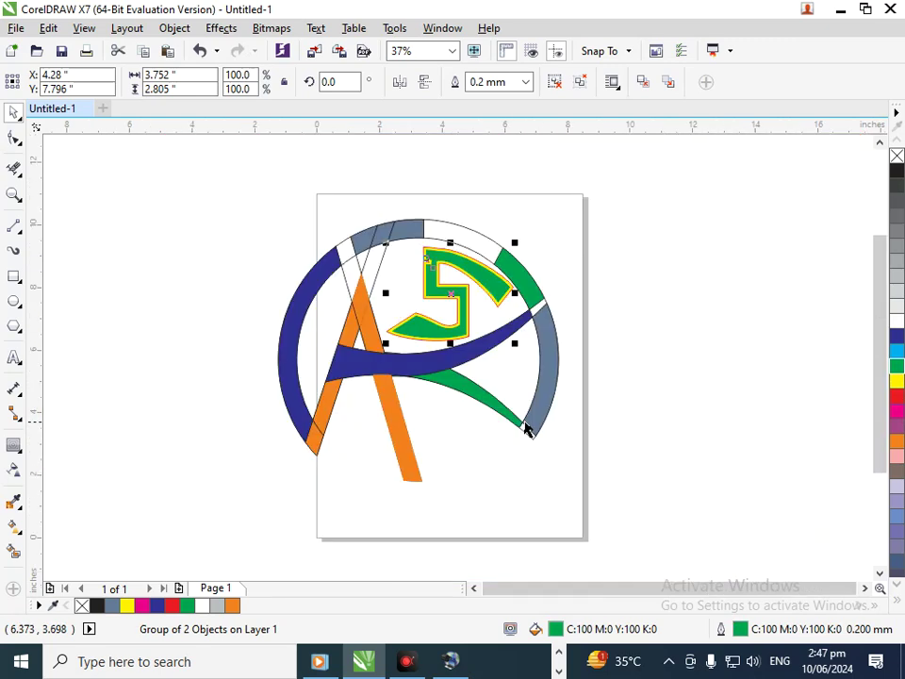
{"action": "left_click", "coordinate": [628, 452]}
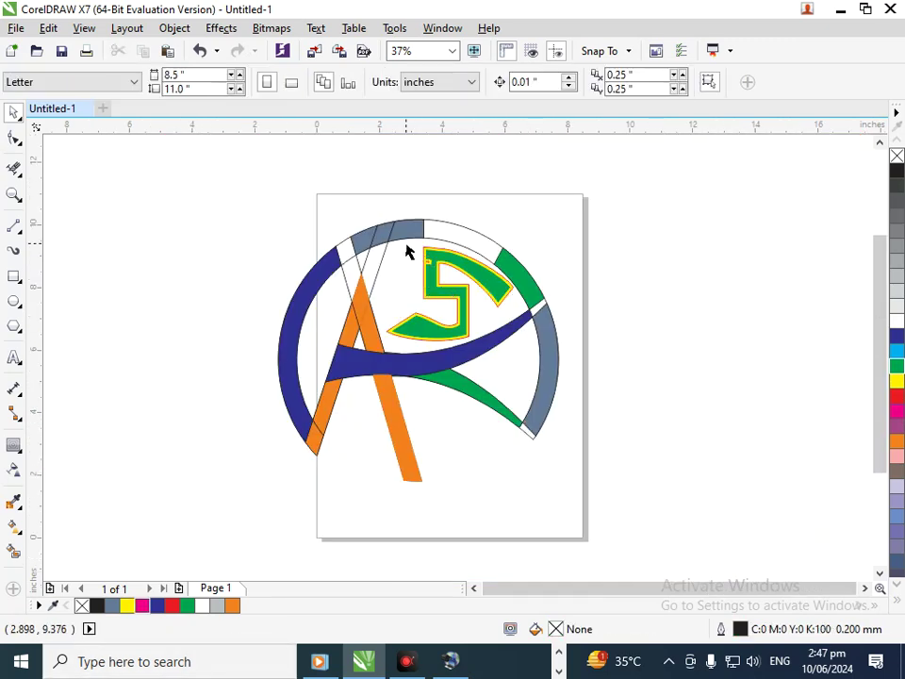
Step: Cover the yellow notch in the 5's upper stem with a rectangle about 0.23 by 0.24 inches, filled and outlined green
{"action": "scroll", "coordinate": [390, 240], "scroll_direction": "up", "scroll_amount": 4}
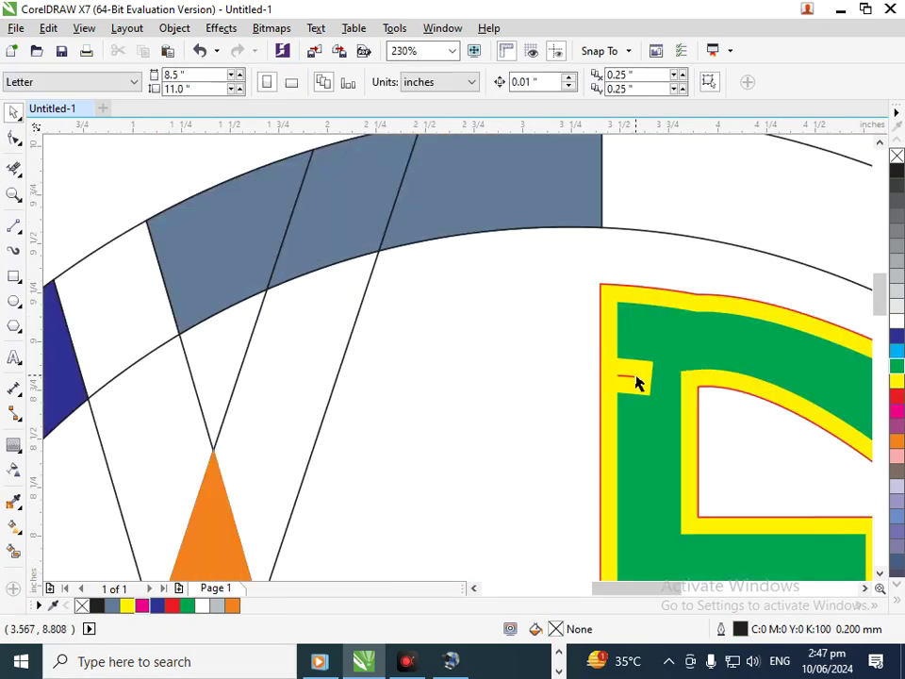
{"action": "left_click_drag", "start_coordinate": [636, 383], "coordinate": [601, 400]}
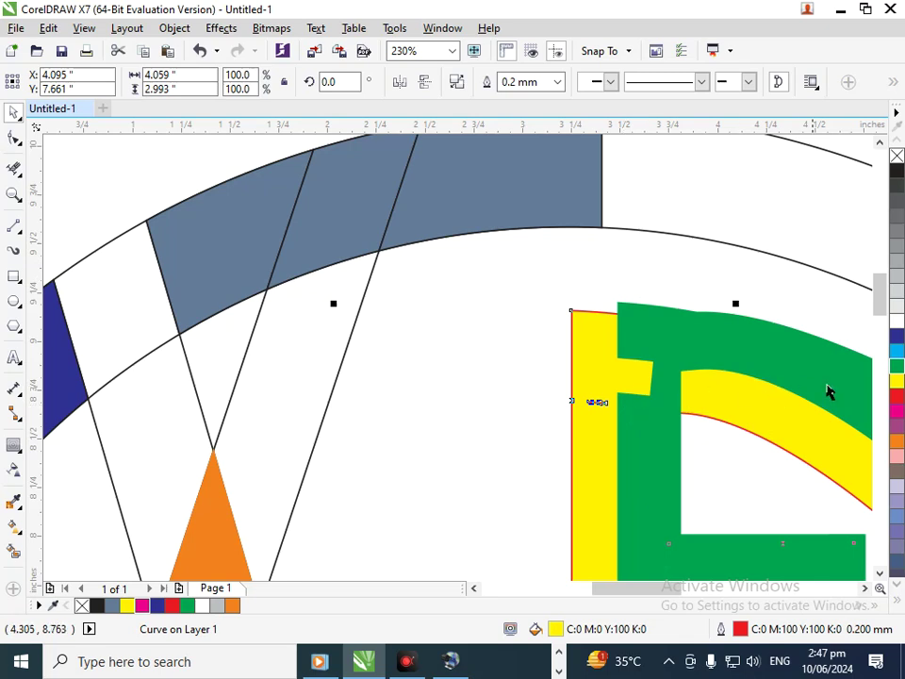
{"action": "key", "text": "ctrl+z"}
{"action": "left_click", "coordinate": [13, 283]}
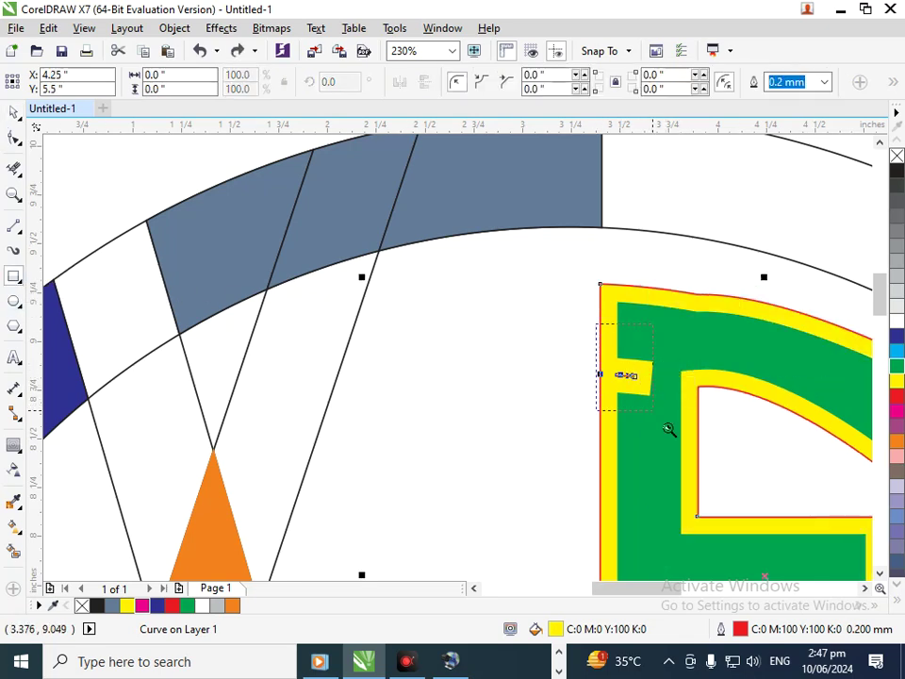
{"action": "scroll", "coordinate": [637, 388], "scroll_direction": "up", "scroll_amount": 3}
{"action": "left_click_drag", "start_coordinate": [491, 380], "coordinate": [390, 248]}
{"action": "left_click", "coordinate": [896, 368]}
{"action": "right_click", "coordinate": [897, 367]}
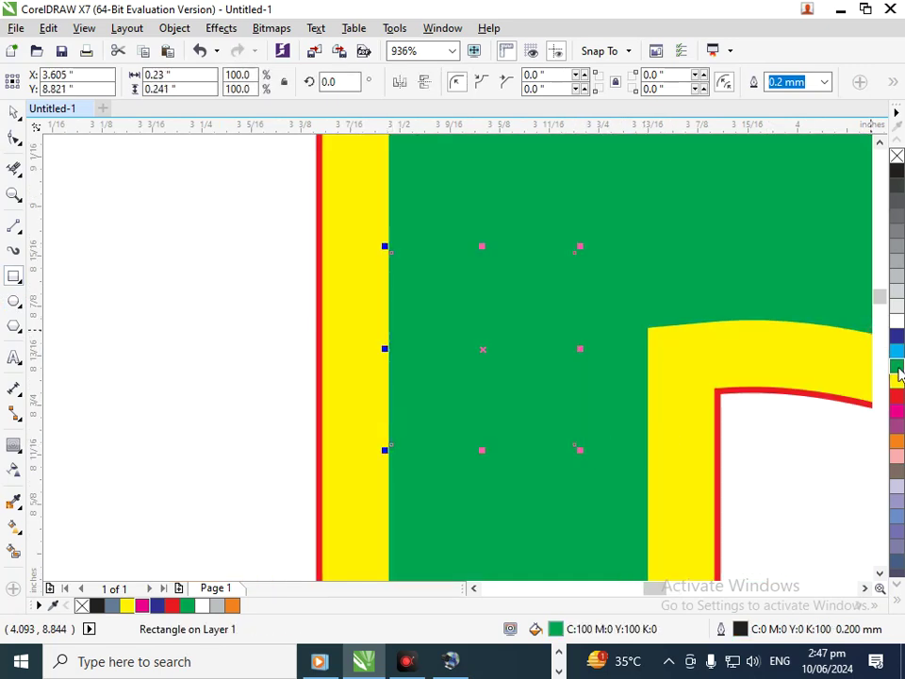
{"action": "scroll", "coordinate": [576, 384], "scroll_direction": "down", "scroll_amount": 4}
{"action": "scroll", "coordinate": [596, 402], "scroll_direction": "down", "scroll_amount": 5}
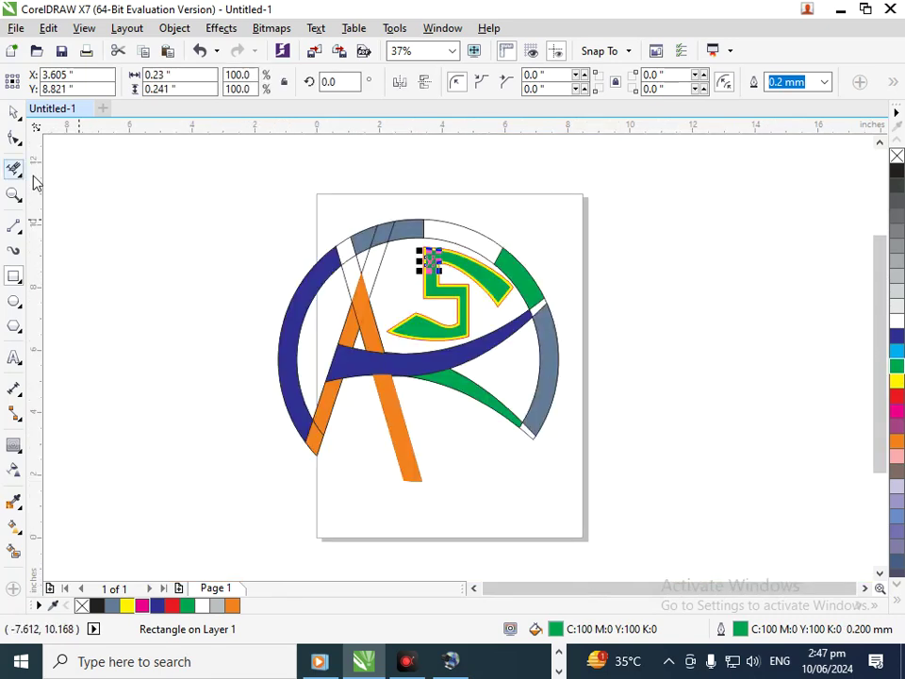
{"action": "left_click", "coordinate": [14, 112]}
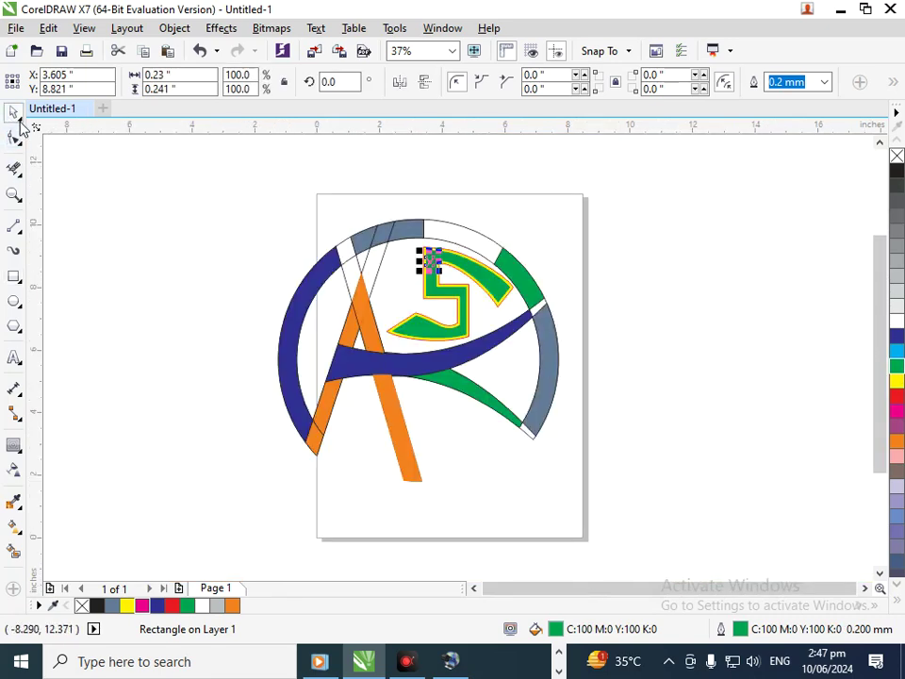
{"action": "left_click", "coordinate": [117, 239]}
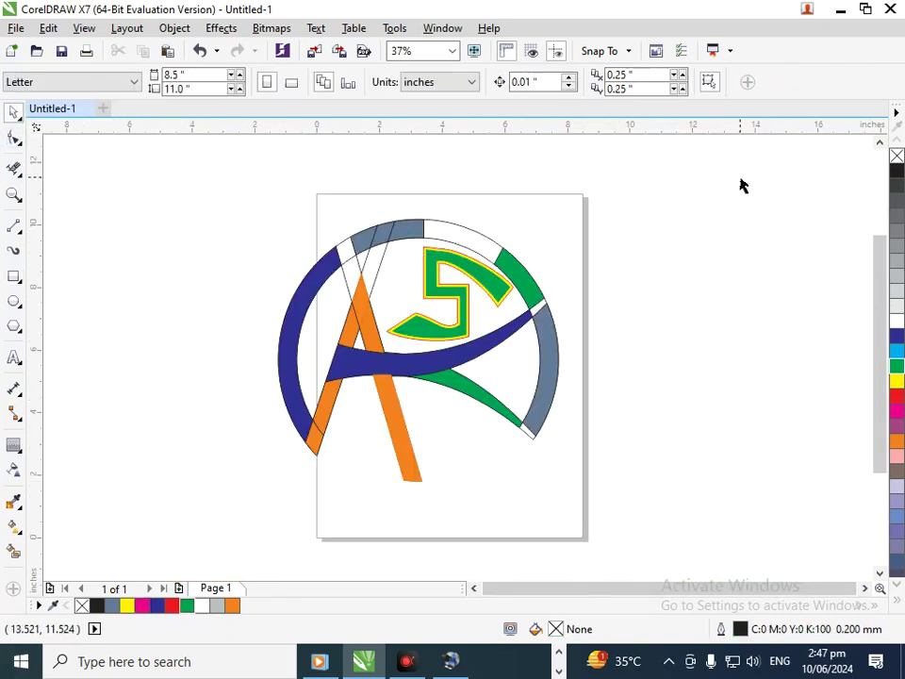
{"action": "left_click_drag", "start_coordinate": [550, 386], "coordinate": [649, 375]}
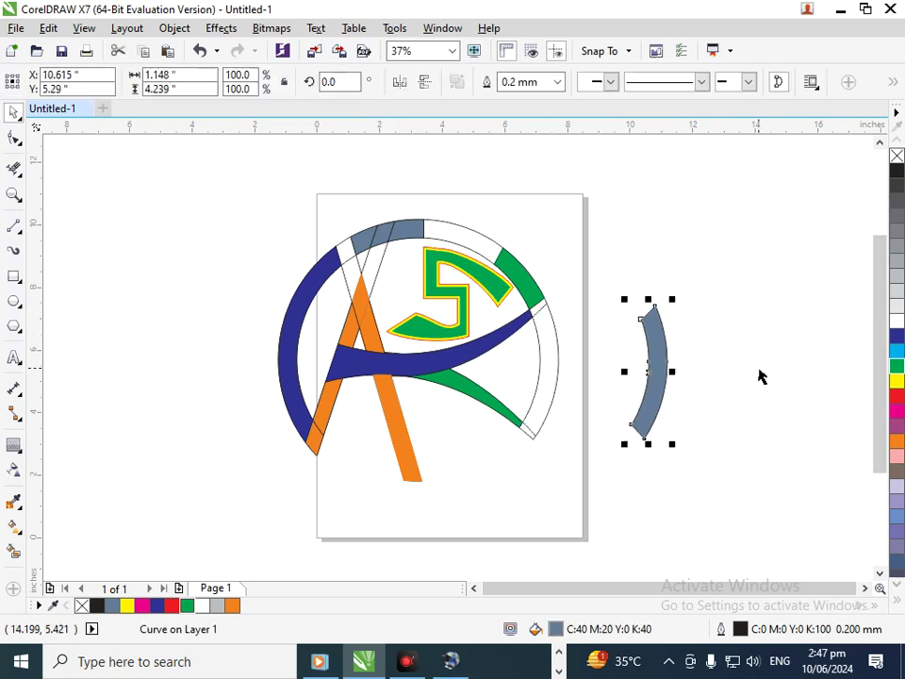
{"action": "left_click_drag", "start_coordinate": [303, 377], "coordinate": [142, 358]}
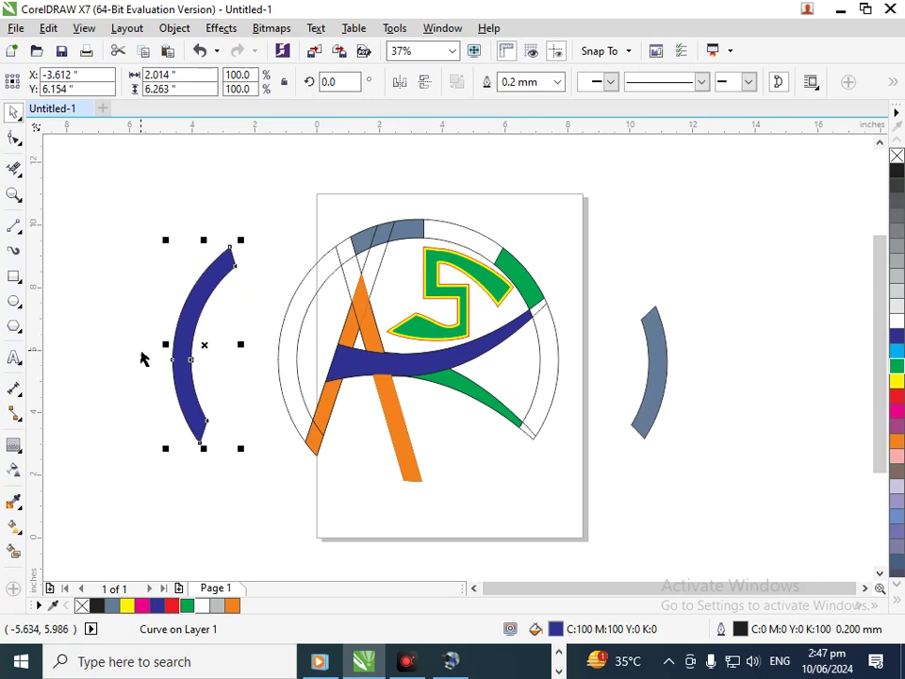
{"action": "key", "text": "ctrl+z"}
{"action": "key", "text": "ctrl+z"}
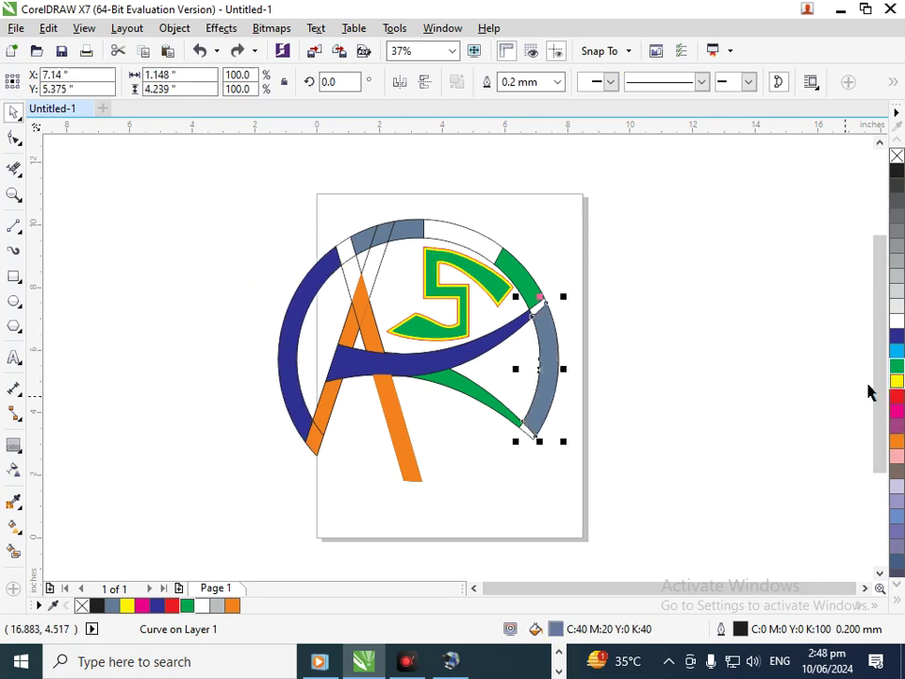
Step: Fill the large ring segments on the logo's right and left sides with yellow
{"action": "left_click", "coordinate": [897, 380]}
{"action": "left_click", "coordinate": [260, 375]}
{"action": "left_click", "coordinate": [277, 370]}
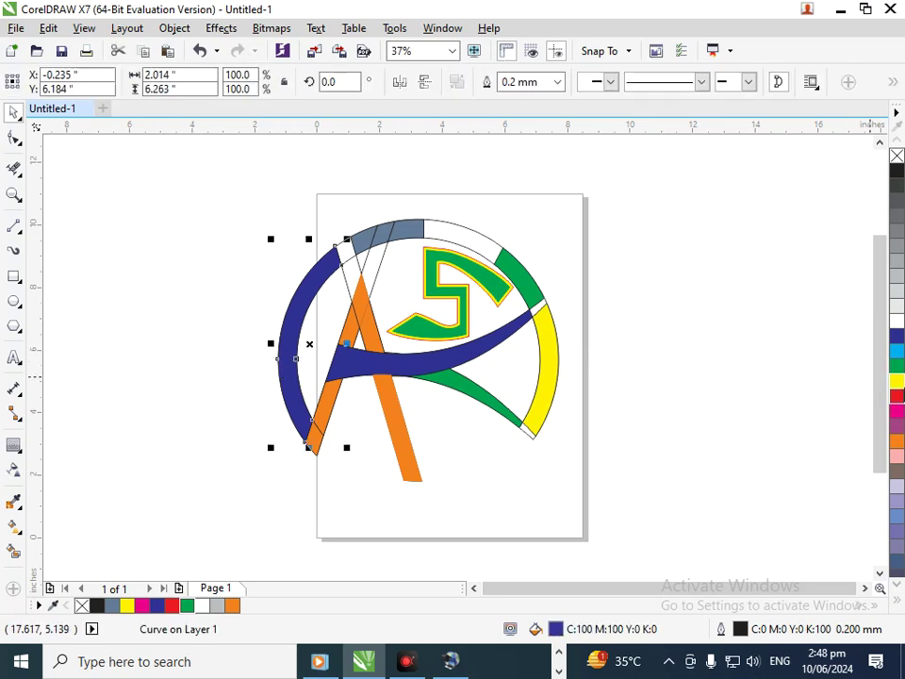
{"action": "left_click", "coordinate": [897, 381]}
{"action": "left_click", "coordinate": [703, 414]}
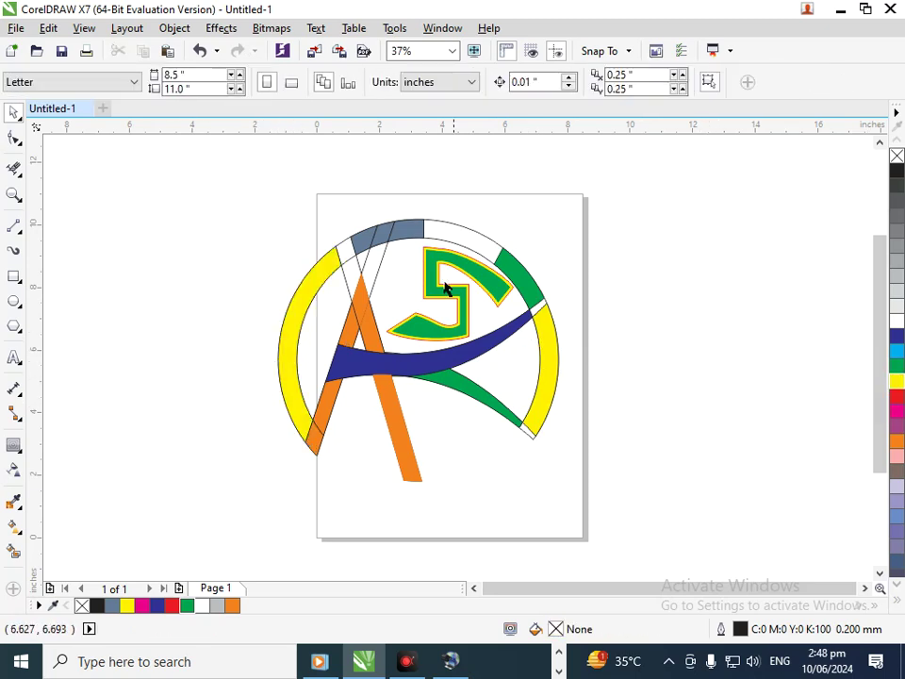
Step: Give the three adjoining grey-blue pieces at the top of the ring a yellow fill and yellow outline
{"action": "left_click", "coordinate": [400, 243]}
{"action": "left_click_drag", "start_coordinate": [322, 200], "coordinate": [455, 262]}
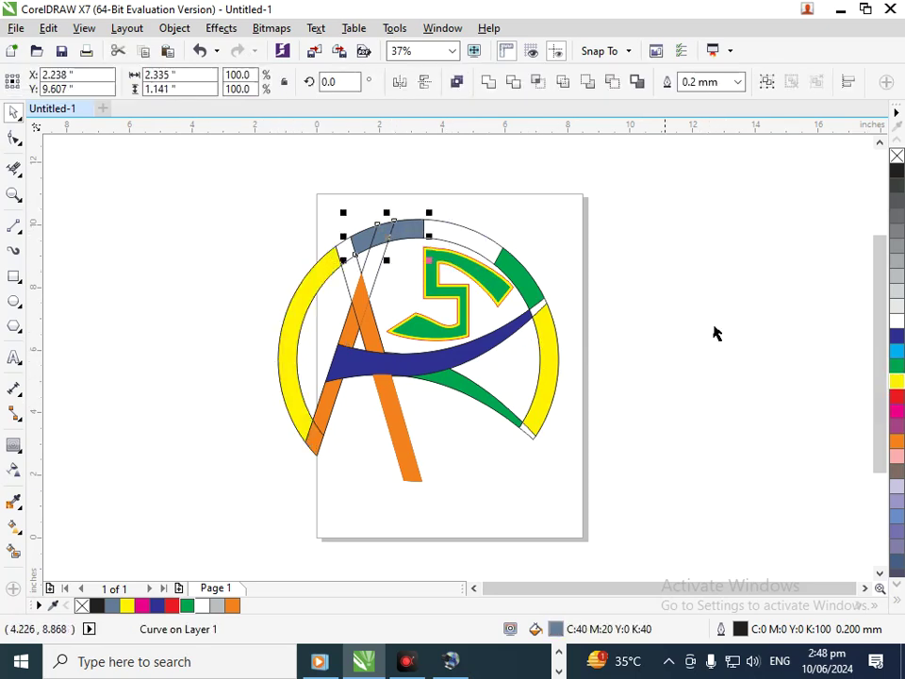
{"action": "left_click", "coordinate": [897, 382]}
{"action": "key", "text": "Escape"}
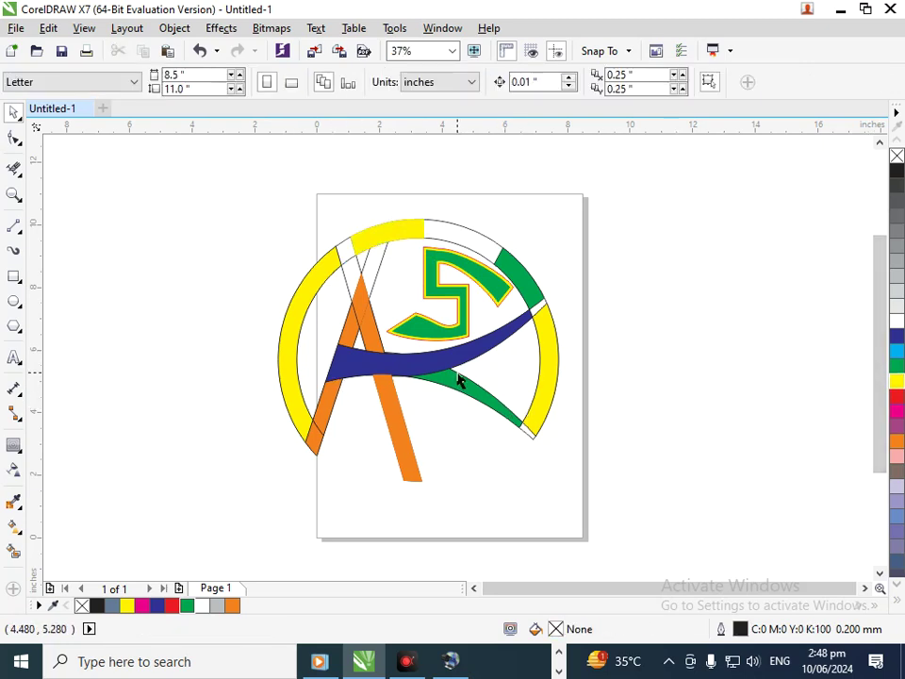
Step: Try filling the open areas inside the ring with grey-blue using Smart Fill, and undo the fills
{"action": "left_click", "coordinate": [11, 555]}
{"action": "left_click", "coordinate": [410, 345]}
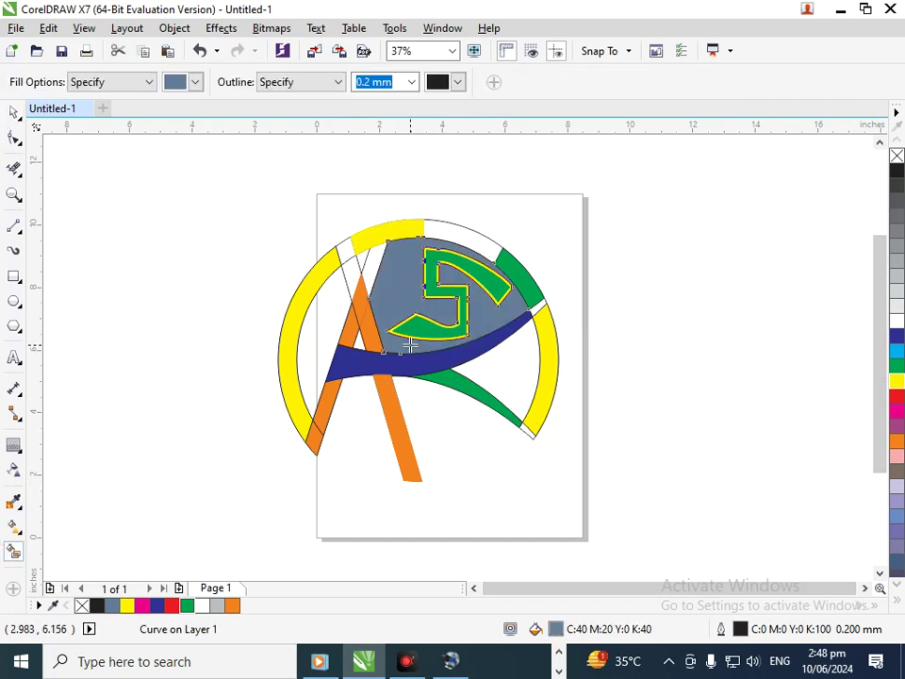
{"action": "left_click", "coordinate": [495, 371]}
{"action": "left_click", "coordinate": [327, 317]}
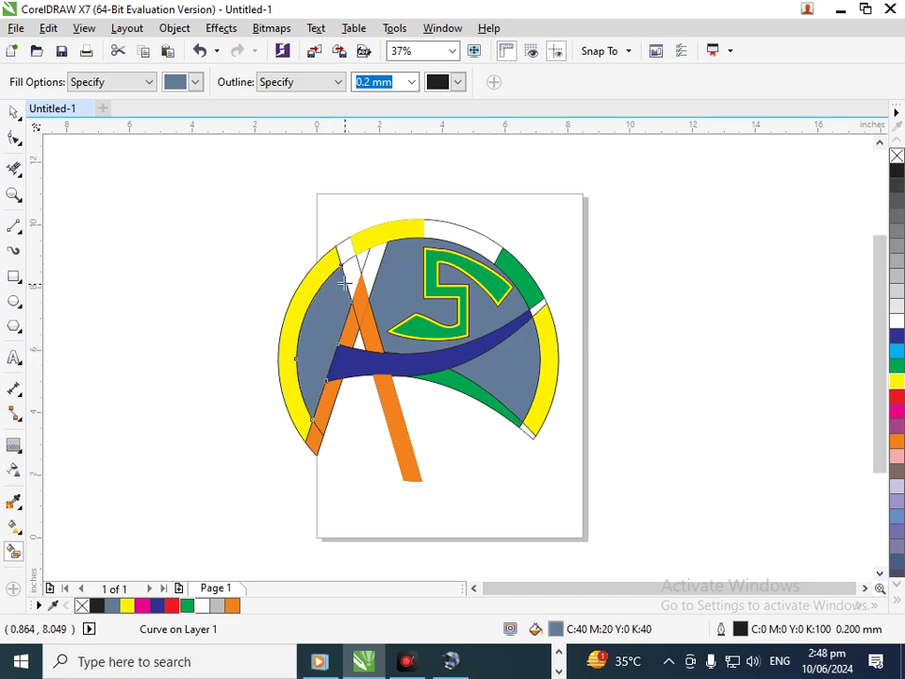
{"action": "left_click", "coordinate": [367, 266]}
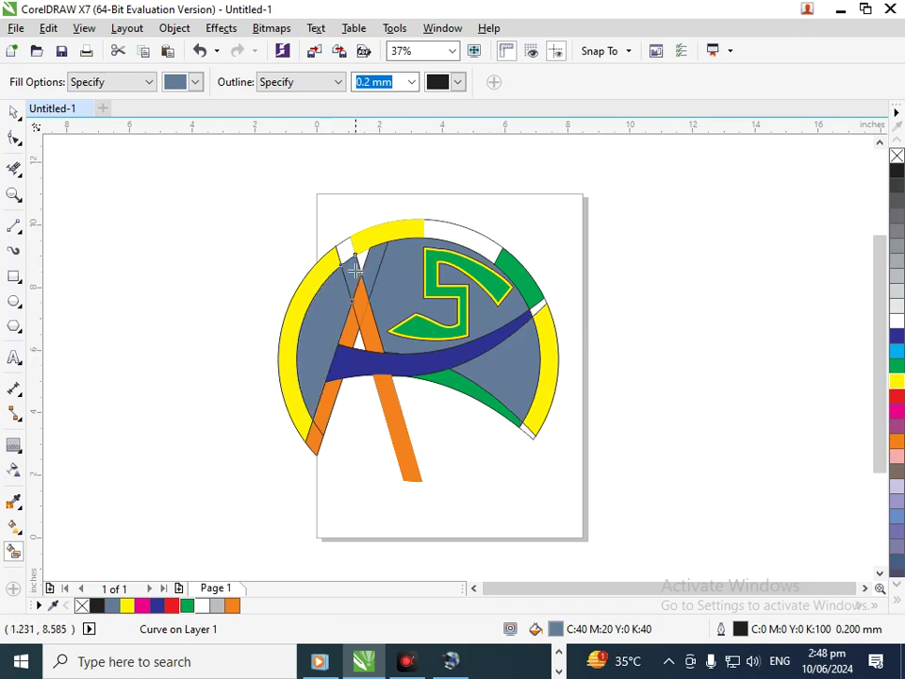
{"action": "key", "text": "ctrl+z"}
{"action": "key", "text": "ctrl+z"}
{"action": "key", "text": "ctrl+z"}
{"action": "key", "text": "ctrl+z"}
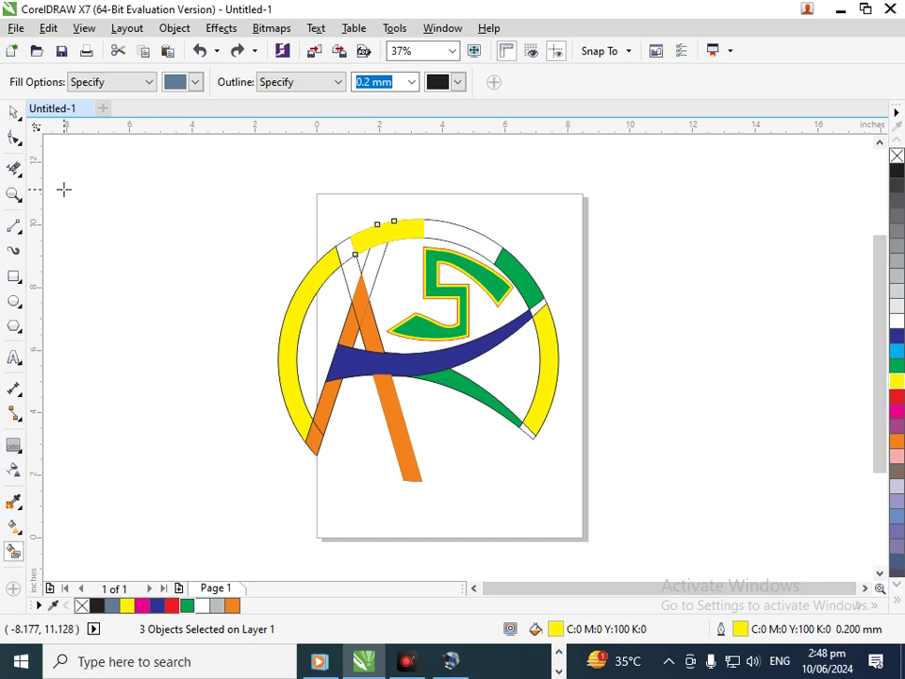
Step: Smart Fill the ring's open upper-right segment and the small upper-left gap with grey-blue
{"action": "left_click", "coordinate": [475, 245]}
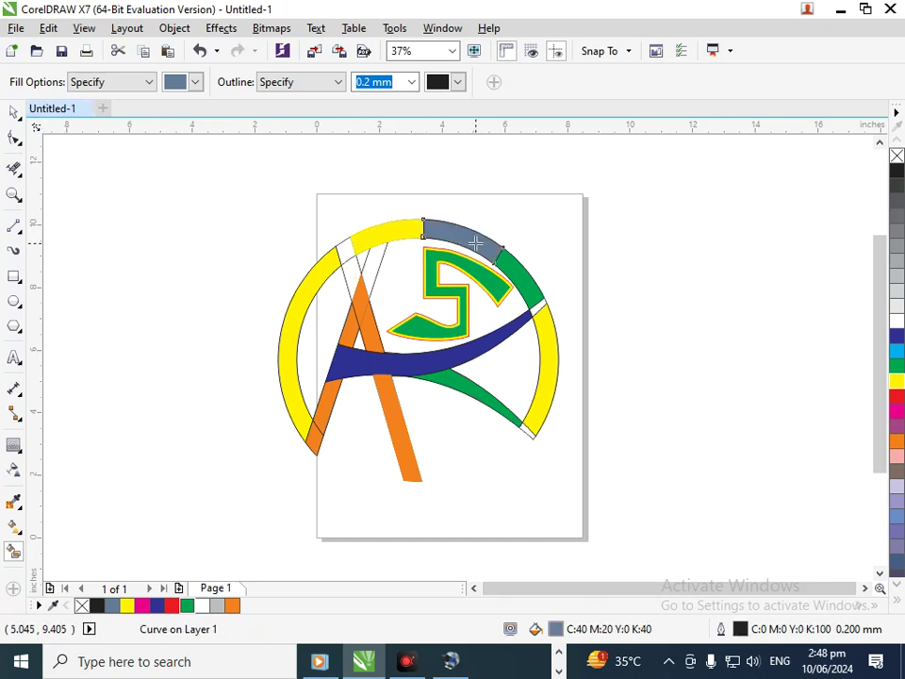
{"action": "left_click", "coordinate": [341, 248]}
{"action": "left_click", "coordinate": [14, 112]}
{"action": "left_click", "coordinate": [542, 197]}
Step: Recolour the ring's upper-right grey-blue segment dark blue and the green swoosh below the blue band purple
{"action": "left_click", "coordinate": [469, 232]}
{"action": "left_click", "coordinate": [896, 335]}
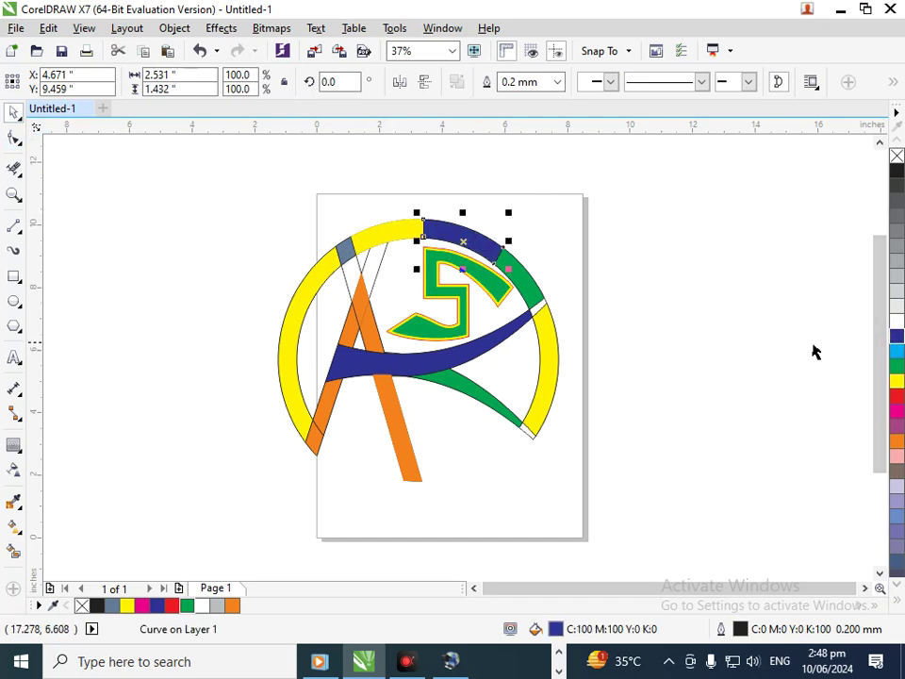
{"action": "left_click", "coordinate": [816, 351]}
{"action": "left_click", "coordinate": [460, 394]}
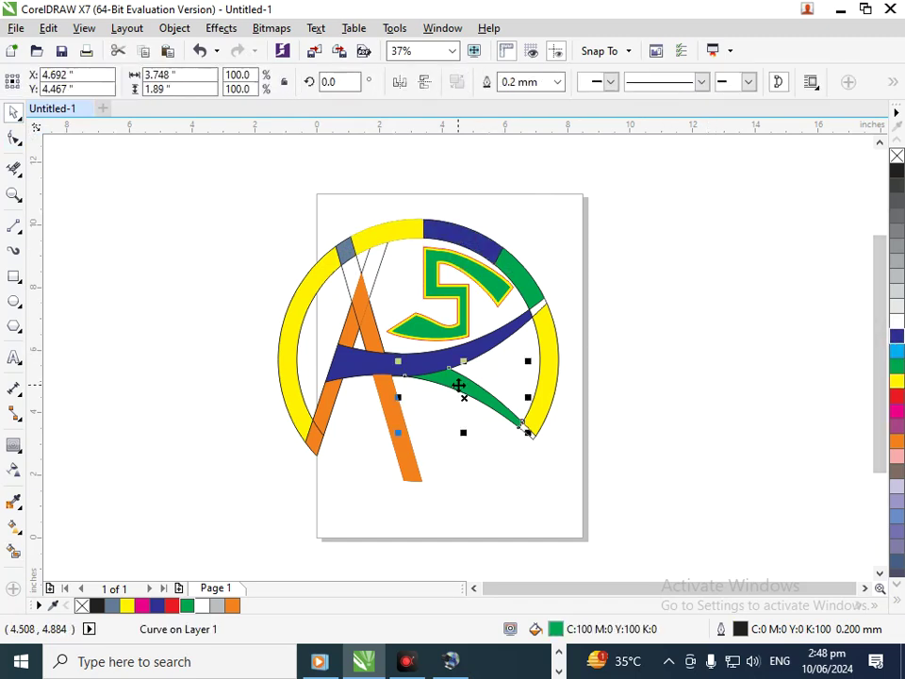
{"action": "left_click", "coordinate": [898, 427]}
{"action": "left_click", "coordinate": [377, 462]}
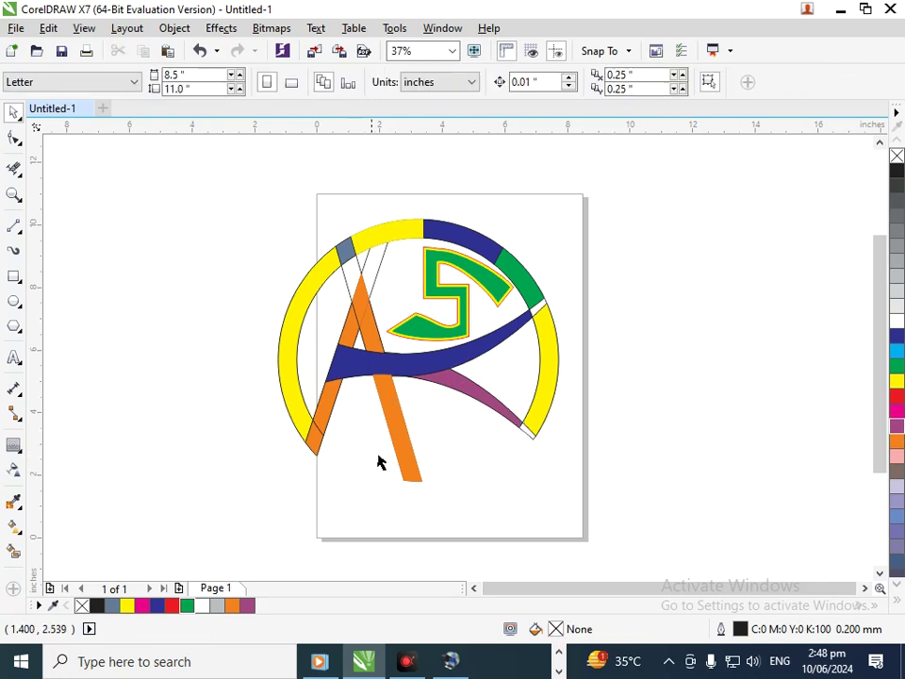
Step: Group the six orange pieces of the letter A and recolour their fill and outline red
{"action": "left_click", "coordinate": [403, 456]}
{"action": "left_click", "coordinate": [369, 327], "text": "shift"}
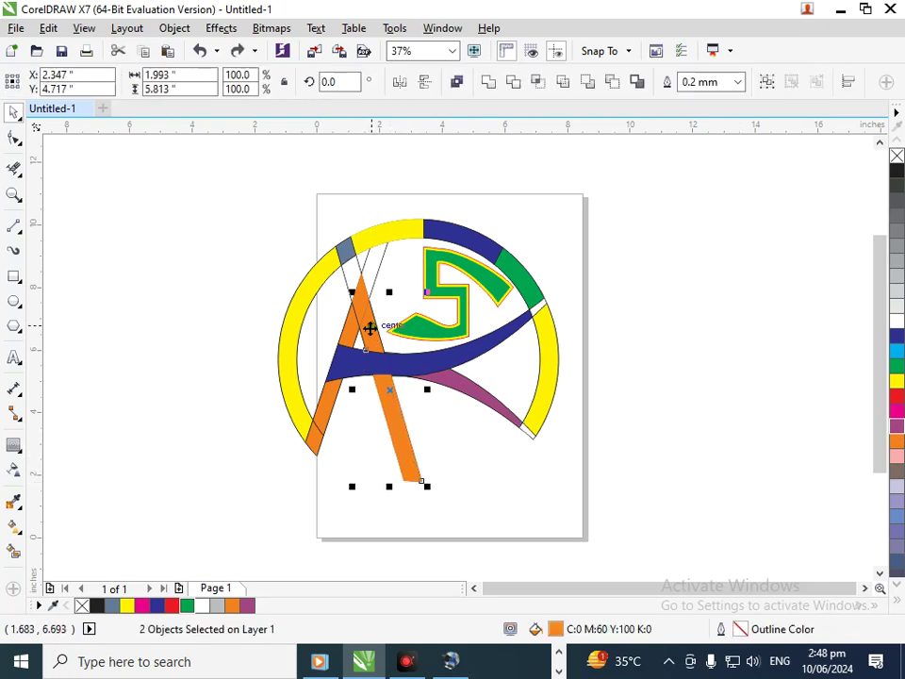
{"action": "left_click", "coordinate": [332, 345], "text": "shift"}
{"action": "left_click", "coordinate": [339, 389], "text": "shift"}
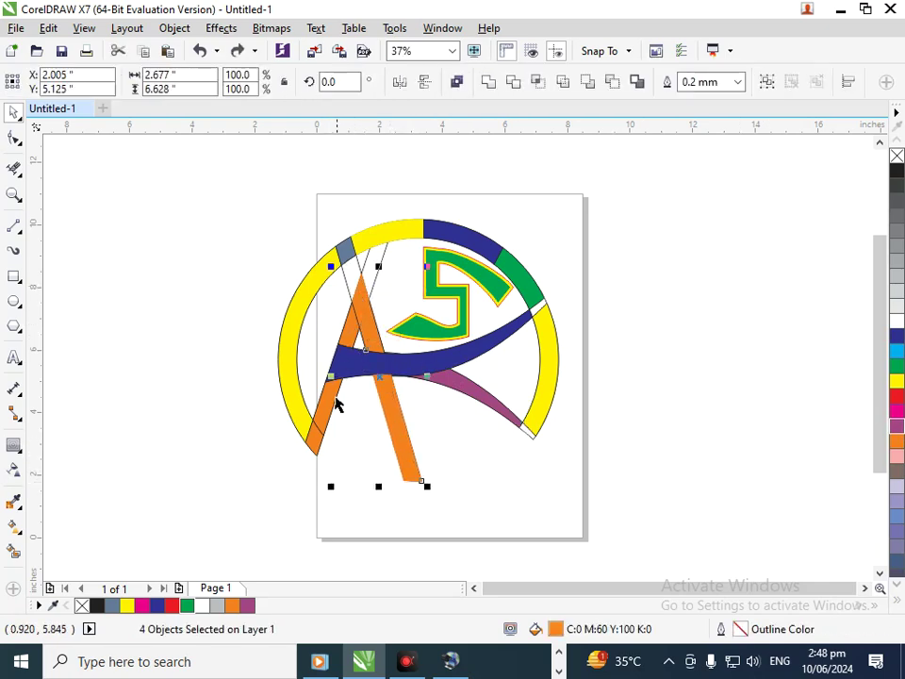
{"action": "left_click", "coordinate": [316, 434], "text": "shift"}
{"action": "left_click", "coordinate": [314, 440], "text": "shift"}
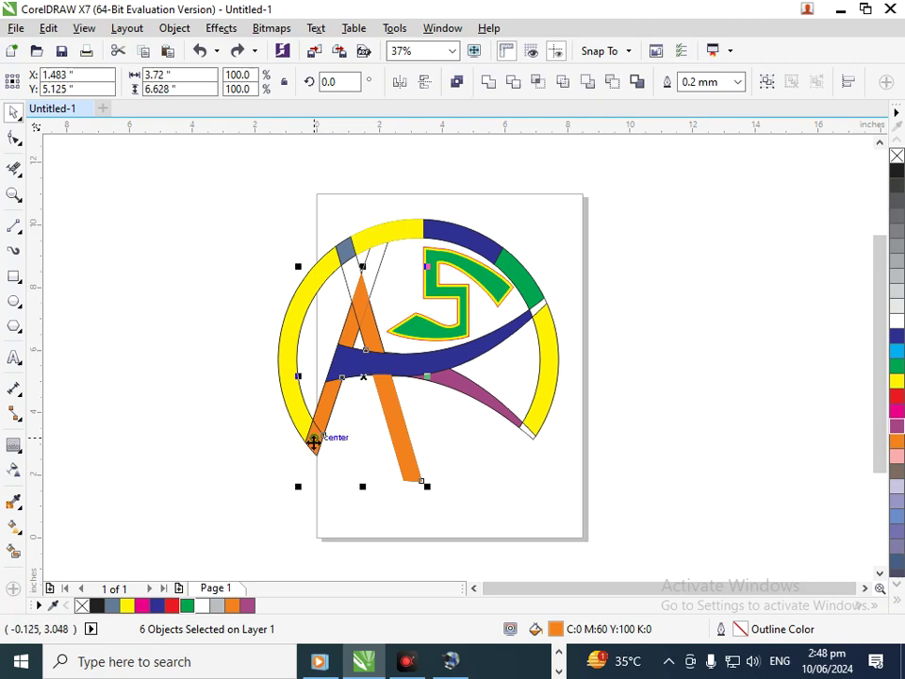
{"action": "key", "text": "ctrl+g"}
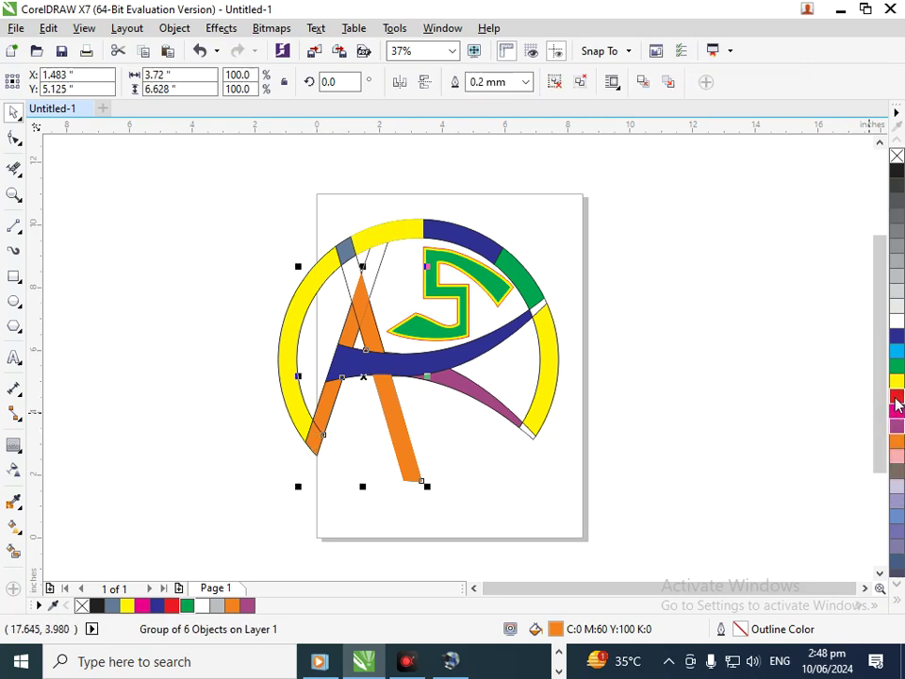
{"action": "left_click", "coordinate": [896, 396]}
{"action": "left_click", "coordinate": [697, 434]}
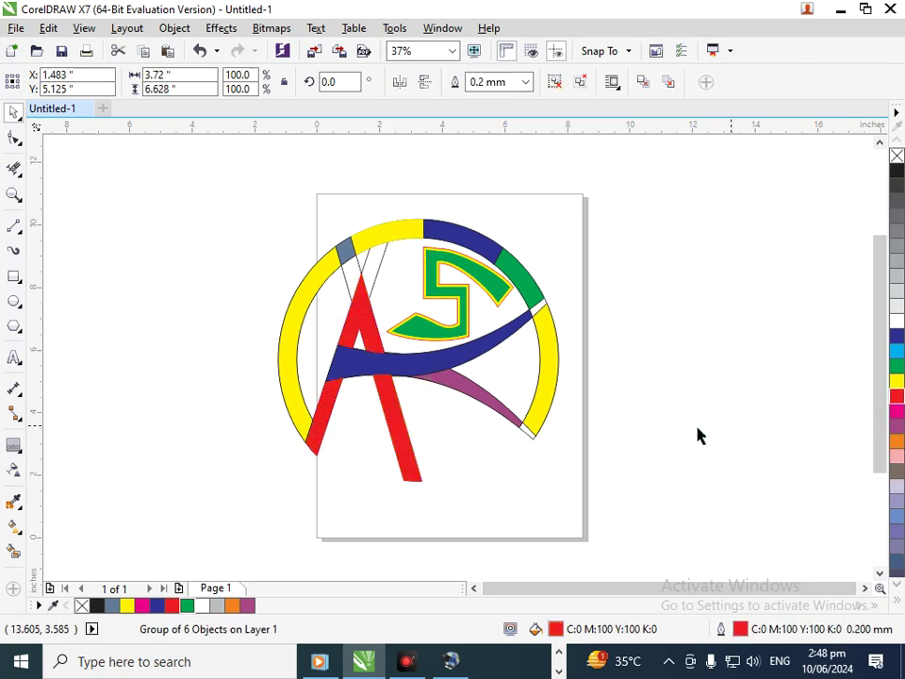
Step: Recolour the dark blue band across the A yellow, and select the ring's right segment
{"action": "left_click", "coordinate": [434, 372]}
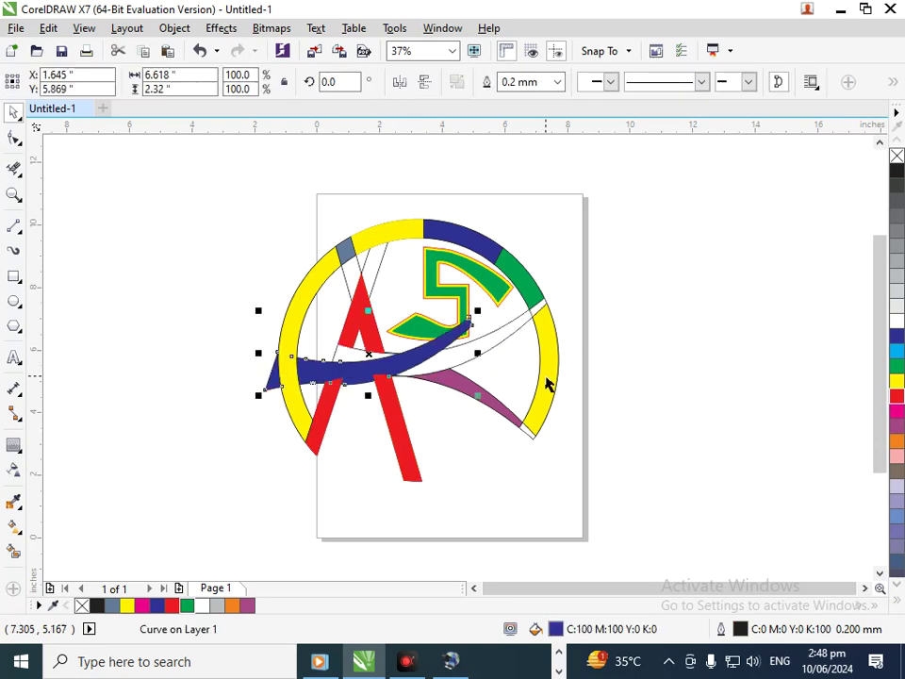
{"action": "left_click", "coordinate": [897, 381]}
{"action": "left_click", "coordinate": [677, 425]}
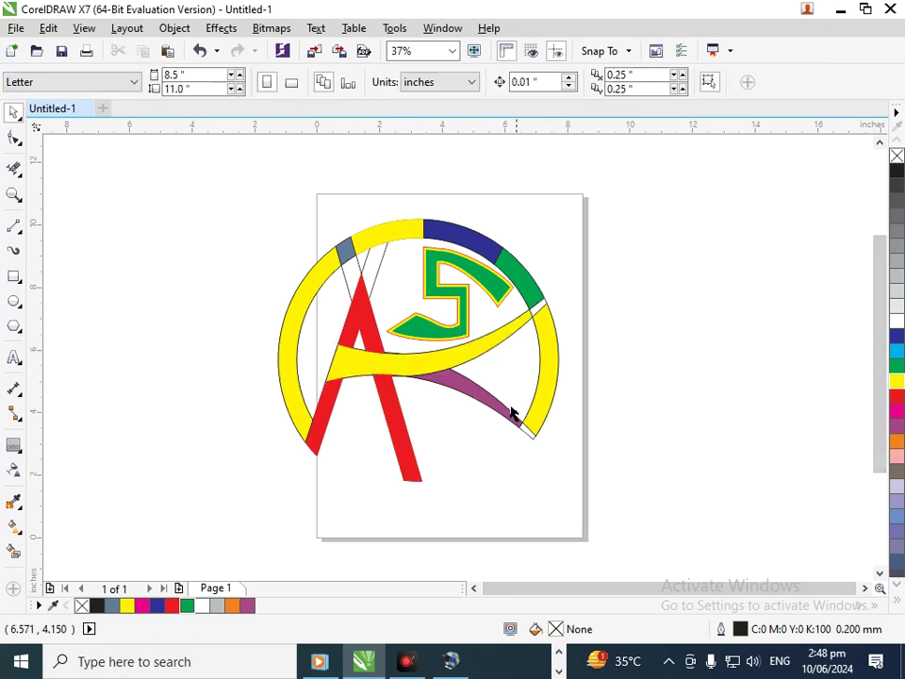
{"action": "left_click", "coordinate": [548, 394]}
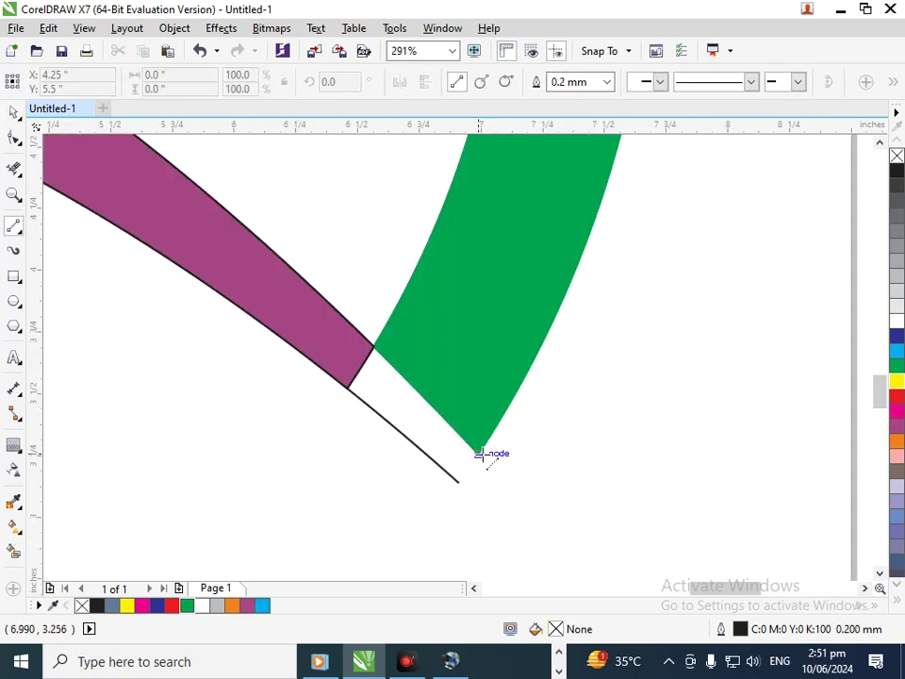
Step: Close the gap at the purple swoosh's end with a short line, Smart Fill it, and give the piece green fill and outline
{"action": "left_click_drag", "start_coordinate": [479, 454], "coordinate": [443, 499]}
{"action": "left_click", "coordinate": [11, 552]}
{"action": "left_click", "coordinate": [398, 437]}
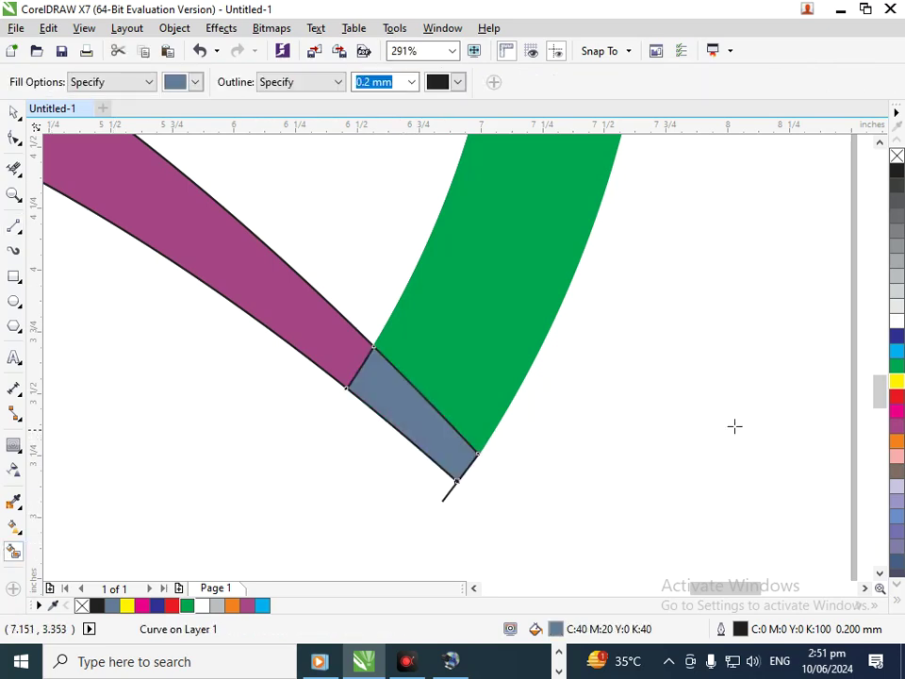
{"action": "left_click", "coordinate": [897, 366]}
{"action": "right_click", "coordinate": [898, 367]}
{"action": "key", "text": "F3"}
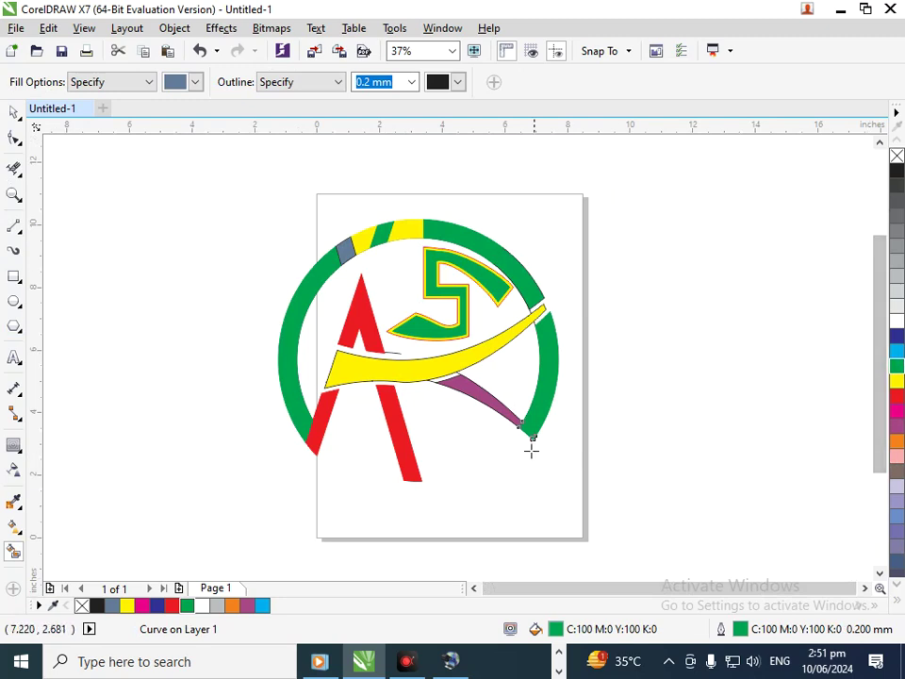
Step: Recolour the small green piece at the lower end of the swoosh purple
{"action": "left_click", "coordinate": [14, 111]}
{"action": "left_click", "coordinate": [164, 401]}
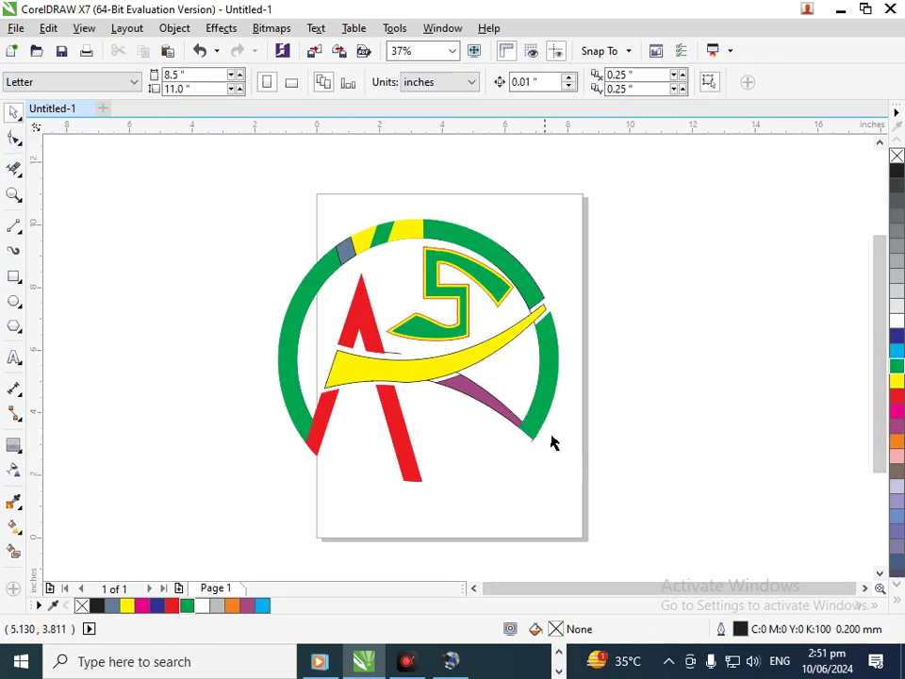
{"action": "left_click", "coordinate": [528, 441]}
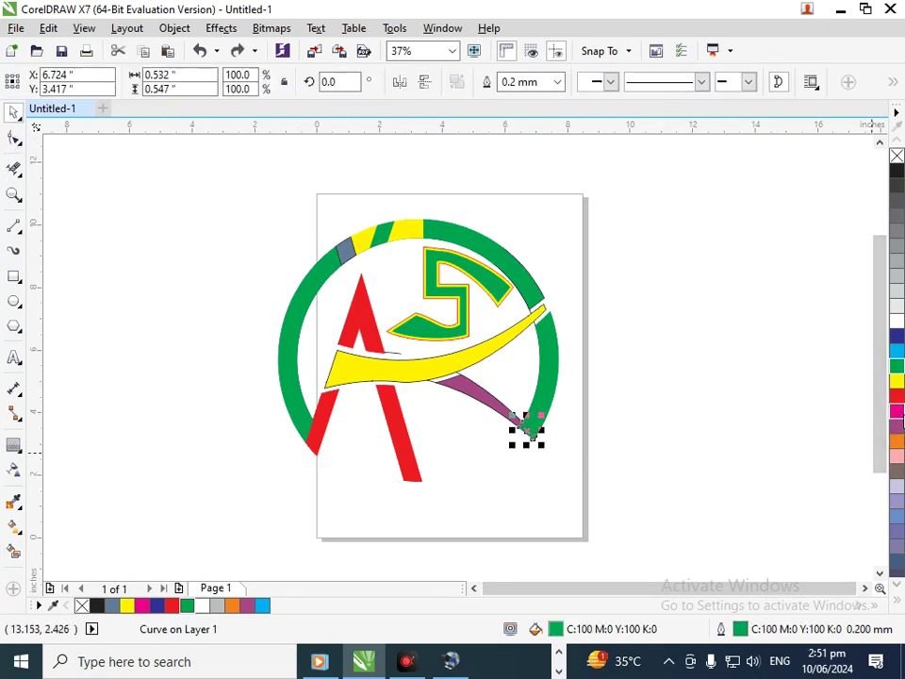
{"action": "left_click", "coordinate": [899, 432]}
{"action": "left_click", "coordinate": [639, 479]}
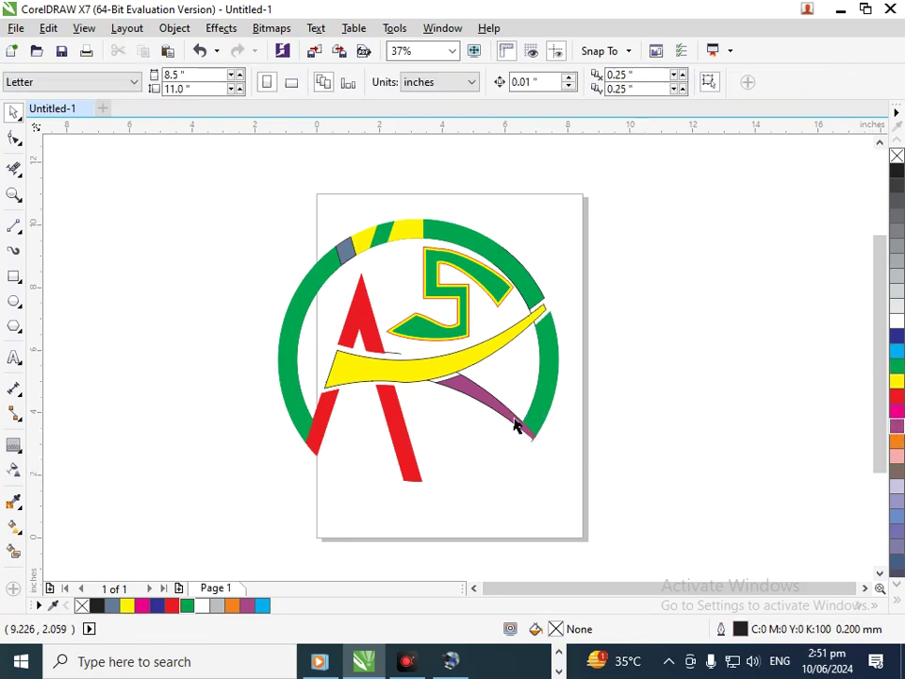
Step: Delete the stray curve lines left between the A and the yellow band
{"action": "scroll", "coordinate": [417, 358], "scroll_direction": "up", "scroll_amount": 5}
{"action": "left_click", "coordinate": [333, 347]}
{"action": "key", "text": "Delete"}
{"action": "scroll", "coordinate": [366, 306], "scroll_direction": "down", "scroll_amount": 5}
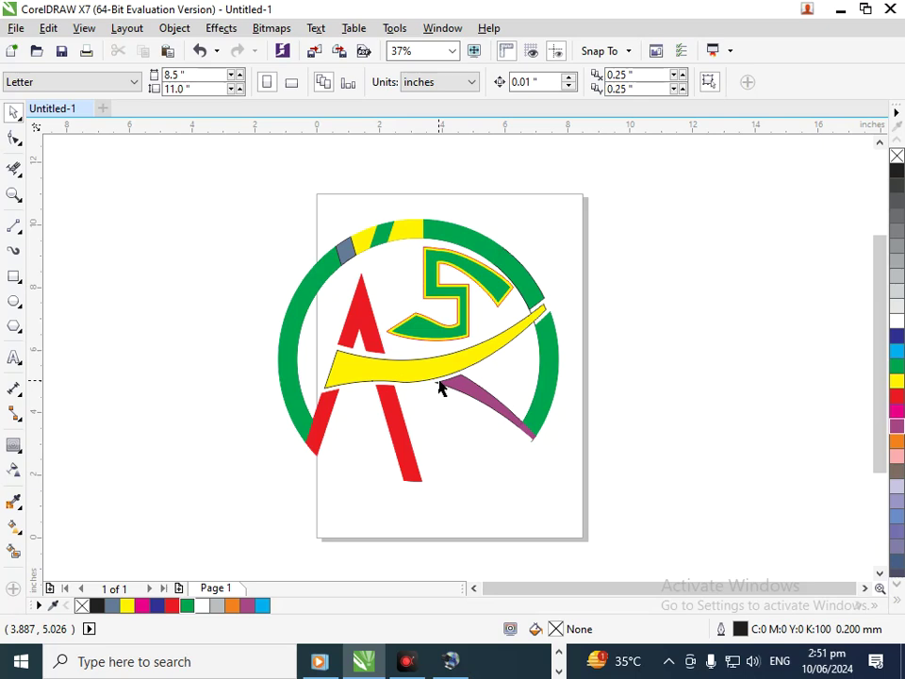
Step: Try deleting the yellow and grey-blue pieces at the top of the ring, and undo the deletions
{"action": "left_click_drag", "start_coordinate": [392, 231], "coordinate": [407, 138]}
{"action": "key", "text": "Delete"}
{"action": "left_click_drag", "start_coordinate": [363, 238], "coordinate": [361, 174]}
{"action": "key", "text": "Delete"}
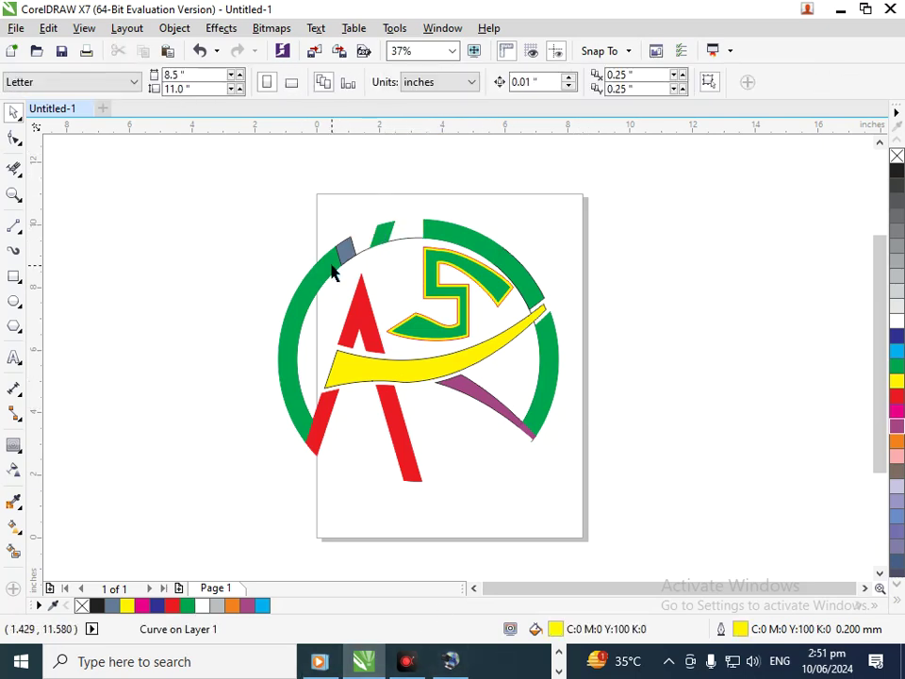
{"action": "left_click_drag", "start_coordinate": [343, 257], "coordinate": [355, 211]}
{"action": "key", "text": "Delete"}
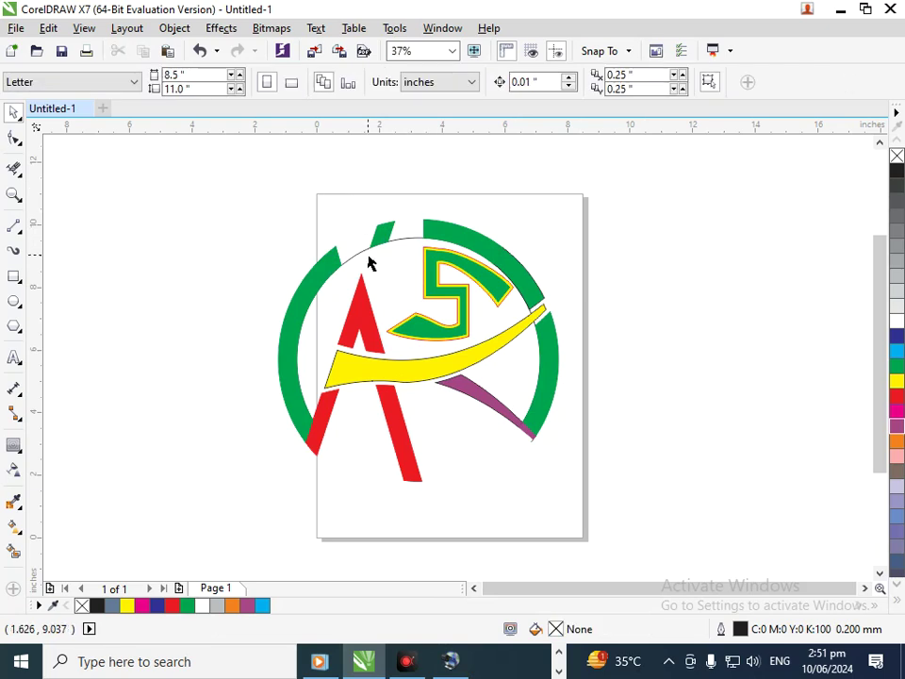
{"action": "key", "text": "ctrl+z"}
{"action": "key", "text": "ctrl+z"}
{"action": "key", "text": "ctrl+z"}
{"action": "key", "text": "ctrl+z"}
{"action": "key", "text": "ctrl+z"}
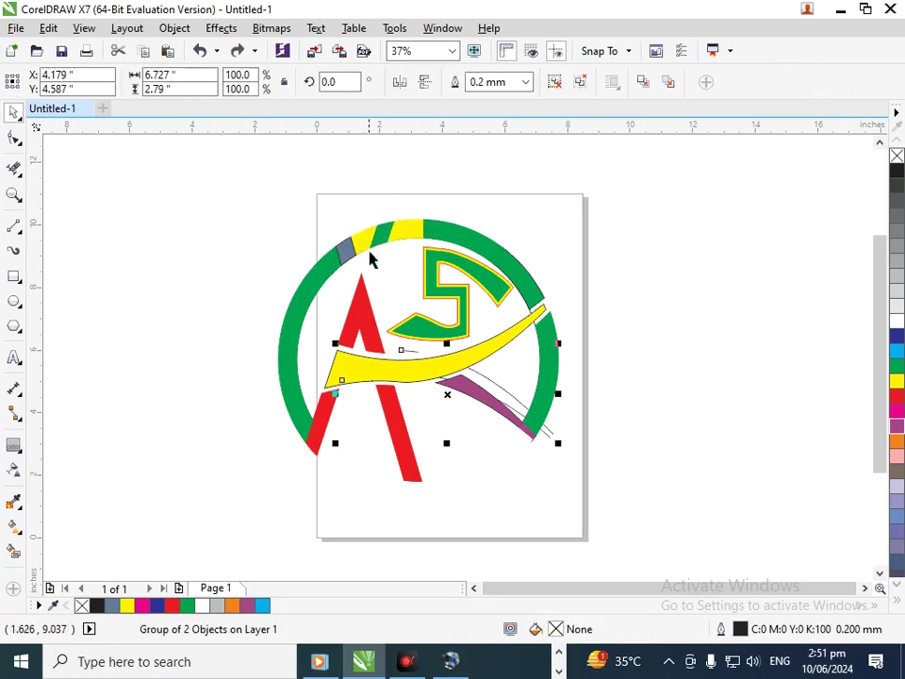
{"action": "left_click", "coordinate": [381, 185]}
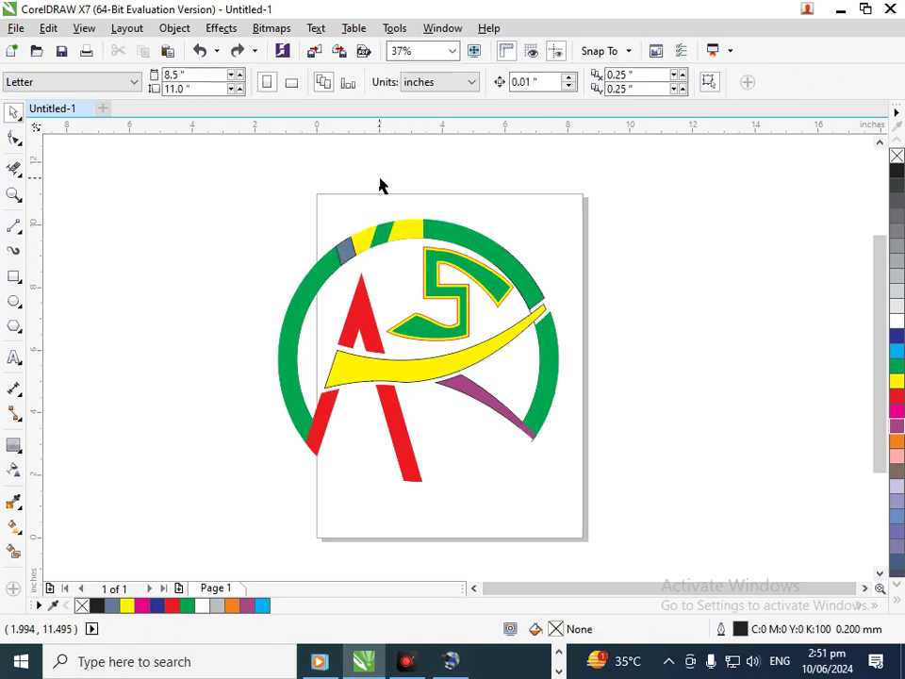
Step: Weld the two yellow pieces at the top of the ring into its green upper-right segment
{"action": "left_click", "coordinate": [403, 225]}
{"action": "left_click", "coordinate": [441, 233], "text": "shift"}
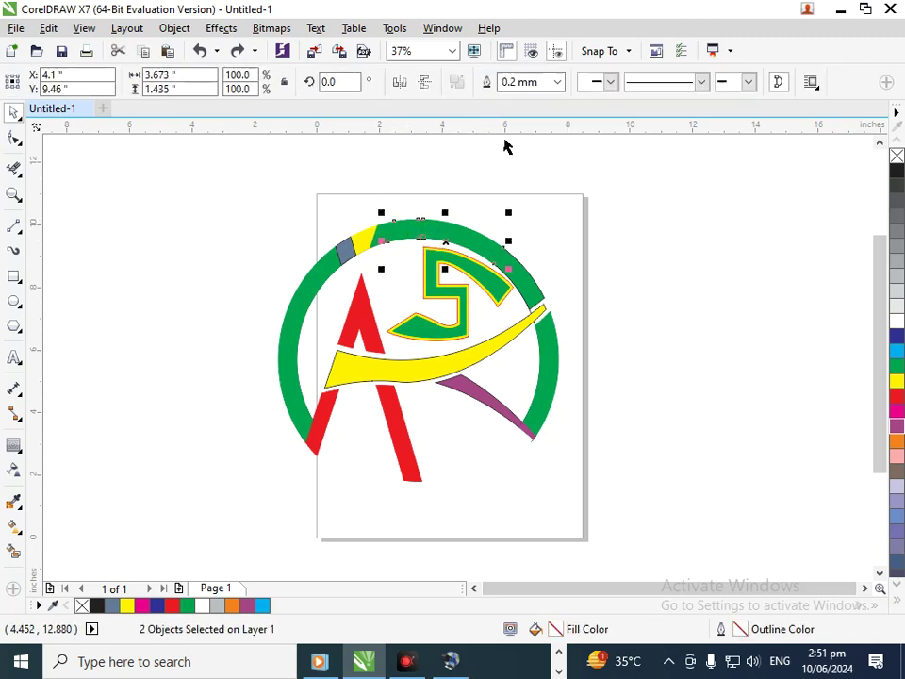
{"action": "left_click", "coordinate": [399, 256]}
{"action": "left_click", "coordinate": [364, 249]}
{"action": "left_click", "coordinate": [428, 236], "text": "shift"}
{"action": "left_click", "coordinate": [487, 82]}
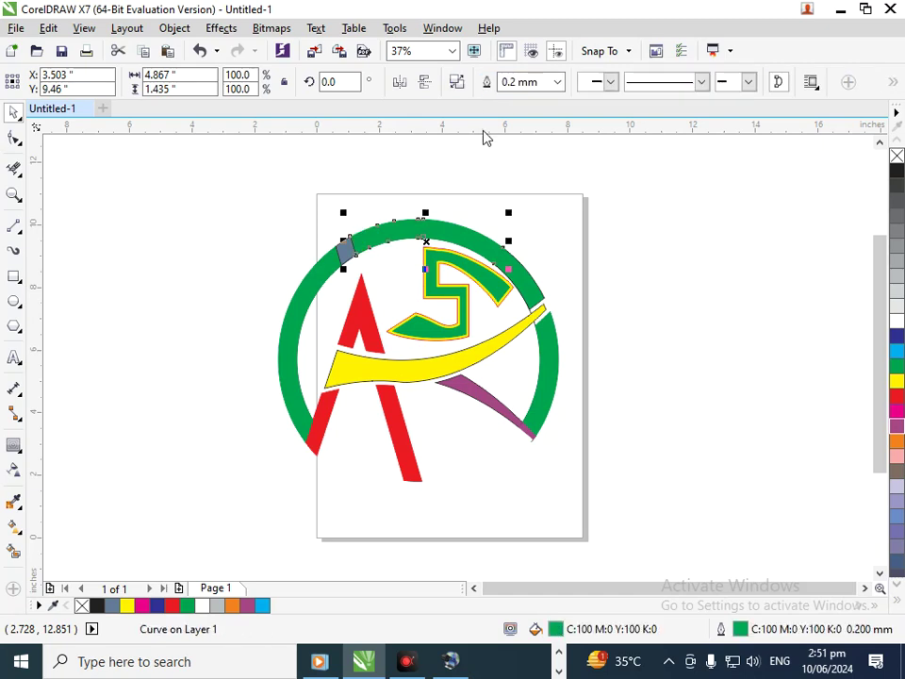
Step: Try welding the grey-blue ring piece to its neighbouring green segments, and undo the attempt
{"action": "left_click", "coordinate": [356, 251]}
{"action": "left_click", "coordinate": [340, 253]}
{"action": "left_click", "coordinate": [343, 247]}
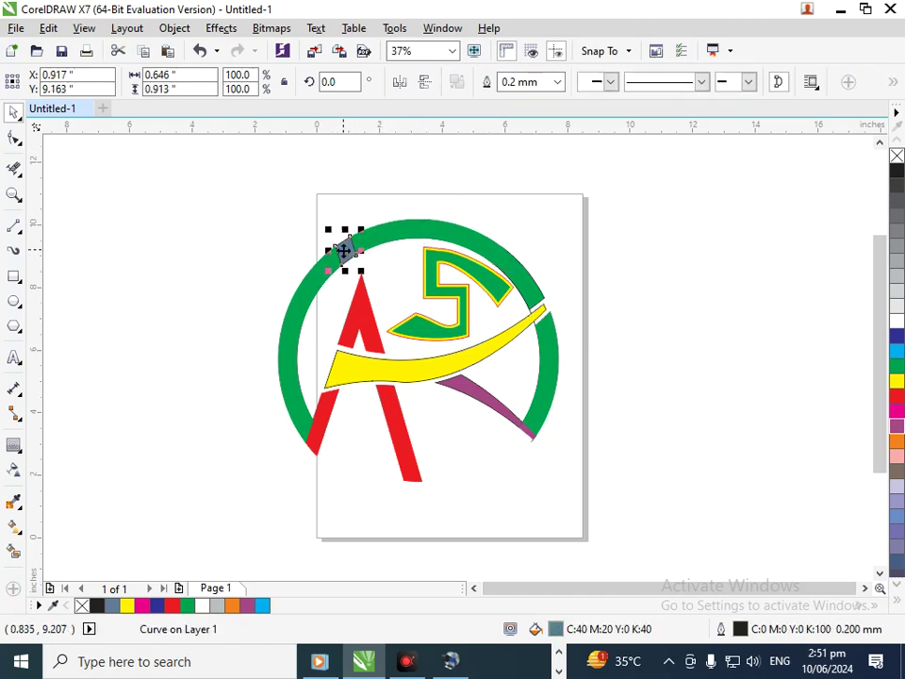
{"action": "left_click", "coordinate": [313, 289], "text": "shift"}
{"action": "left_click", "coordinate": [389, 235], "text": "shift"}
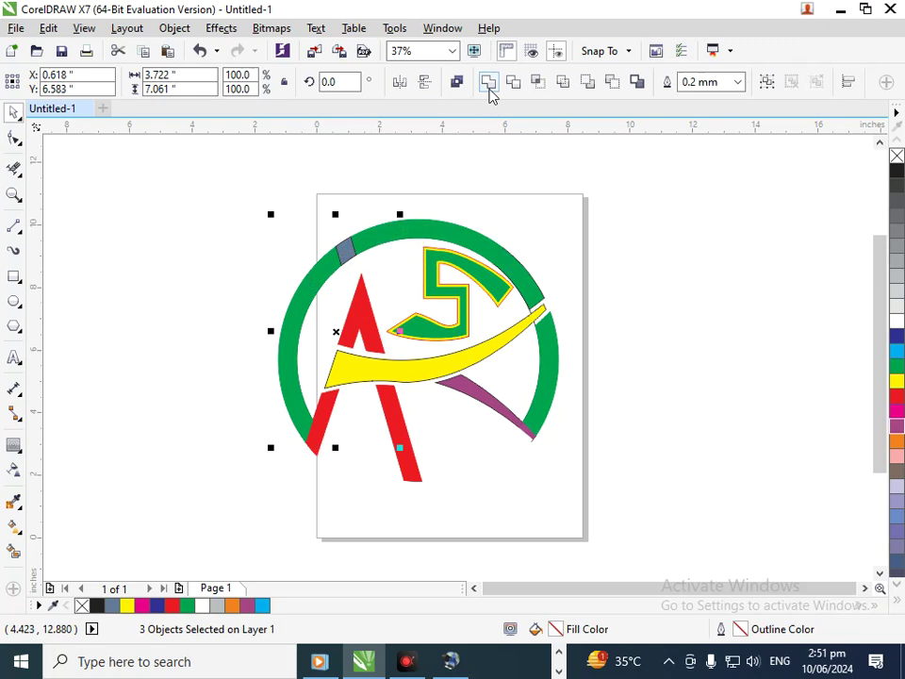
{"action": "left_click", "coordinate": [487, 83]}
{"action": "left_click", "coordinate": [442, 176]}
{"action": "left_click_drag", "start_coordinate": [348, 258], "coordinate": [324, 185]}
{"action": "key", "text": "ctrl+z"}
{"action": "left_click", "coordinate": [377, 236], "text": "shift"}
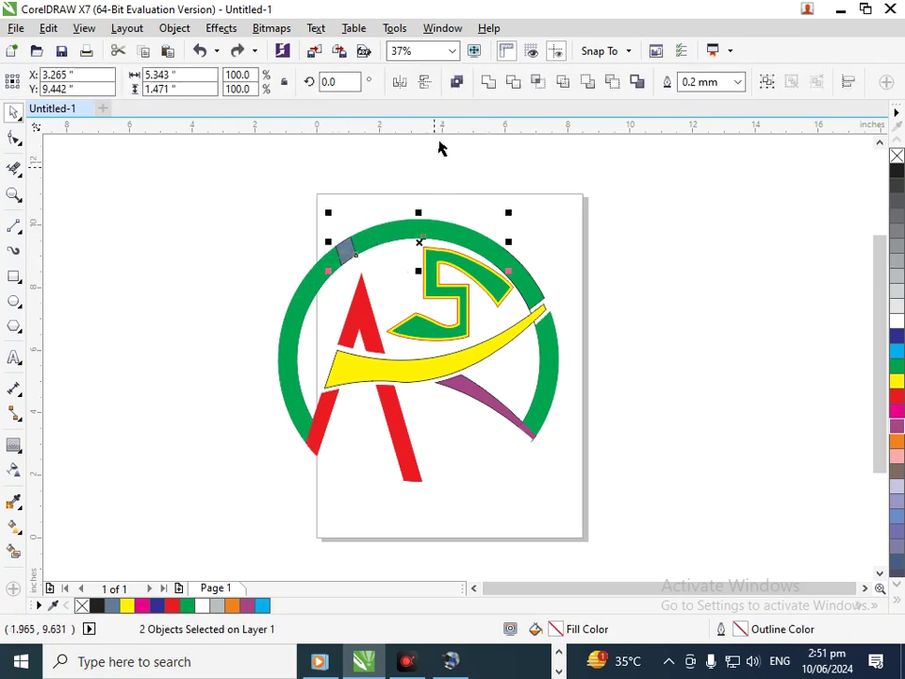
{"action": "left_click", "coordinate": [499, 166]}
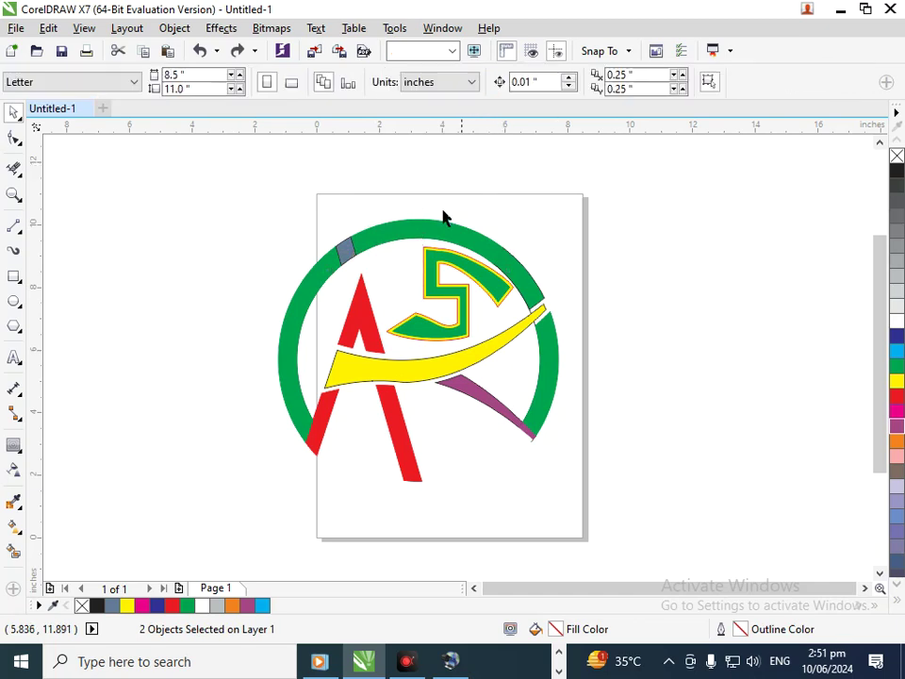
Step: Give the grey-blue piece at the ring's upper left a green fill and green outline
{"action": "left_click", "coordinate": [347, 251]}
{"action": "left_click", "coordinate": [896, 366]}
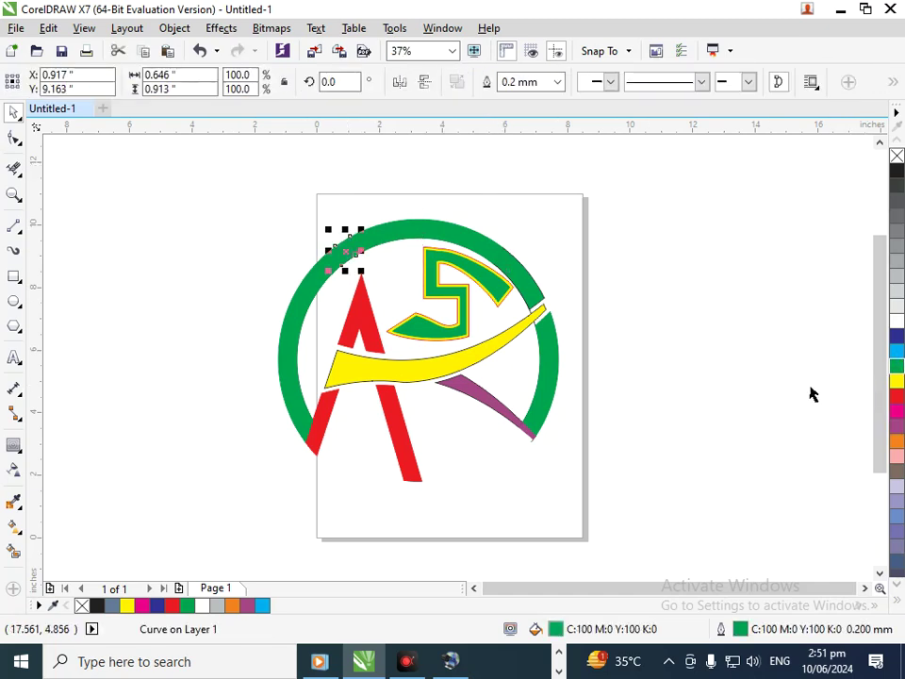
{"action": "left_click", "coordinate": [813, 394]}
Step: Weld the ring's black-outlined right end segment to the upper green arc, test it with a move, and undo the move
{"action": "left_click_drag", "start_coordinate": [539, 294], "coordinate": [518, 293]}
{"action": "left_click", "coordinate": [457, 235], "text": "shift"}
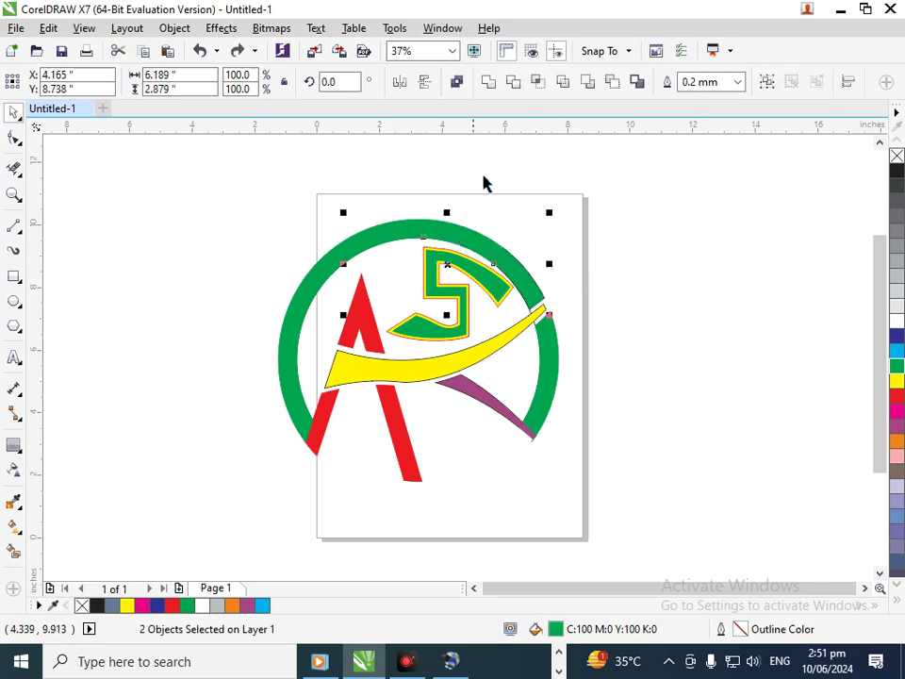
{"action": "left_click", "coordinate": [490, 81]}
{"action": "left_click", "coordinate": [512, 161]}
{"action": "left_click_drag", "start_coordinate": [462, 241], "coordinate": [490, 177]}
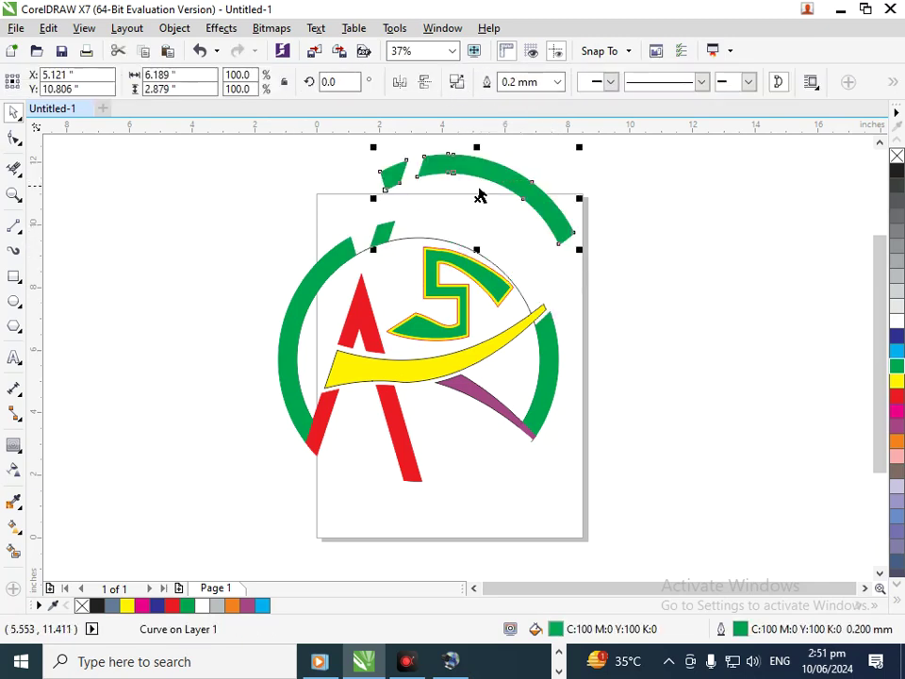
{"action": "key", "text": "ctrl+z"}
Step: Weld the ring's large left segment to the merged upper arc, test it with a move, and undo the move
{"action": "left_click", "coordinate": [296, 295], "text": "shift"}
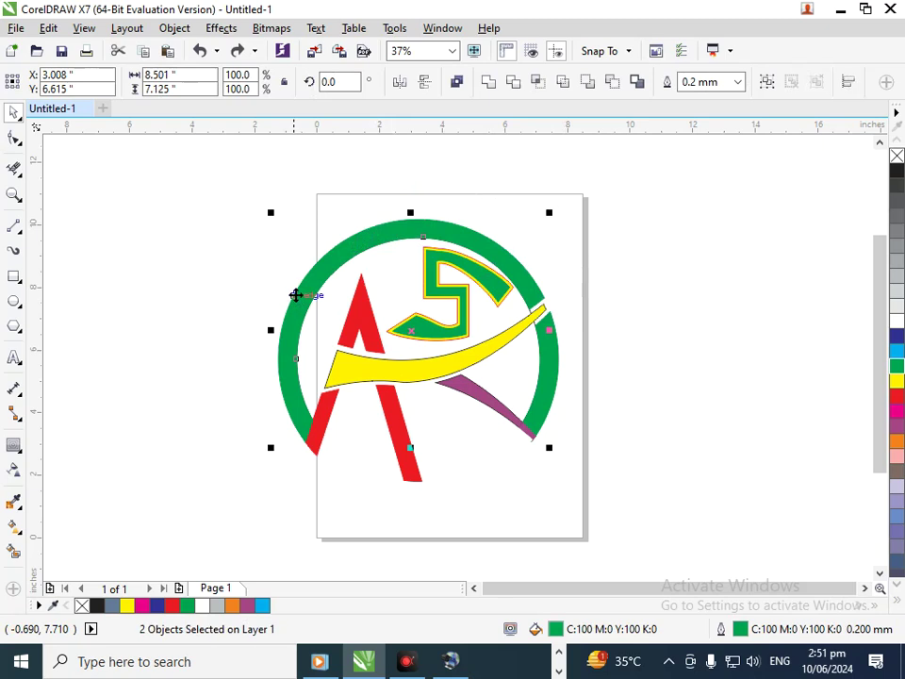
{"action": "left_click", "coordinate": [490, 81]}
{"action": "left_click_drag", "start_coordinate": [467, 242], "coordinate": [373, 222]}
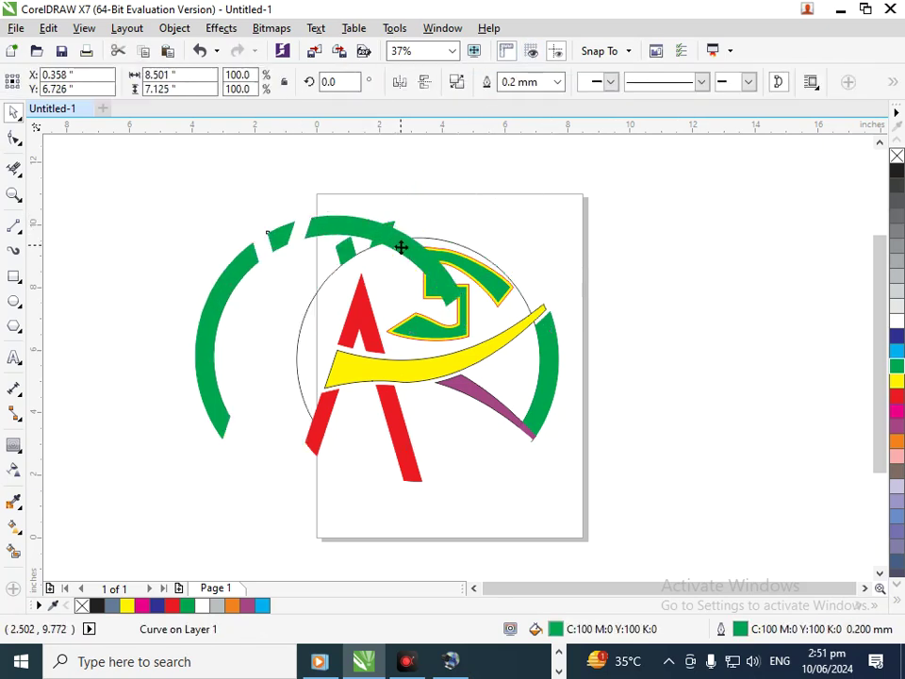
{"action": "key", "text": "ctrl+z"}
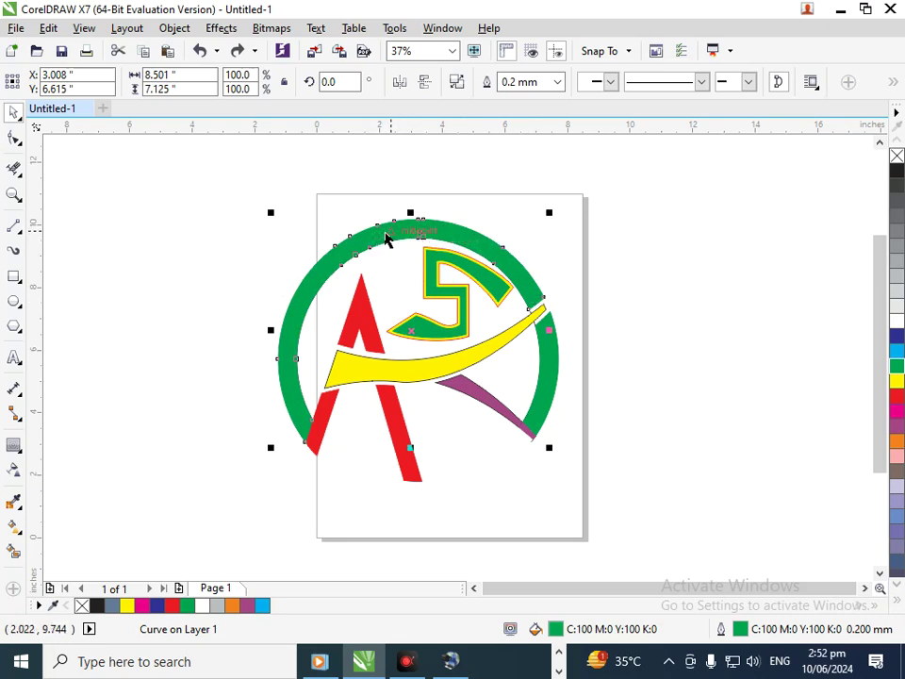
Step: Select the small green stripe at the top of the ring together with the merged ring arc
{"action": "key", "text": "Escape"}
{"action": "left_click", "coordinate": [377, 236]}
{"action": "left_click", "coordinate": [431, 231], "text": "shift"}
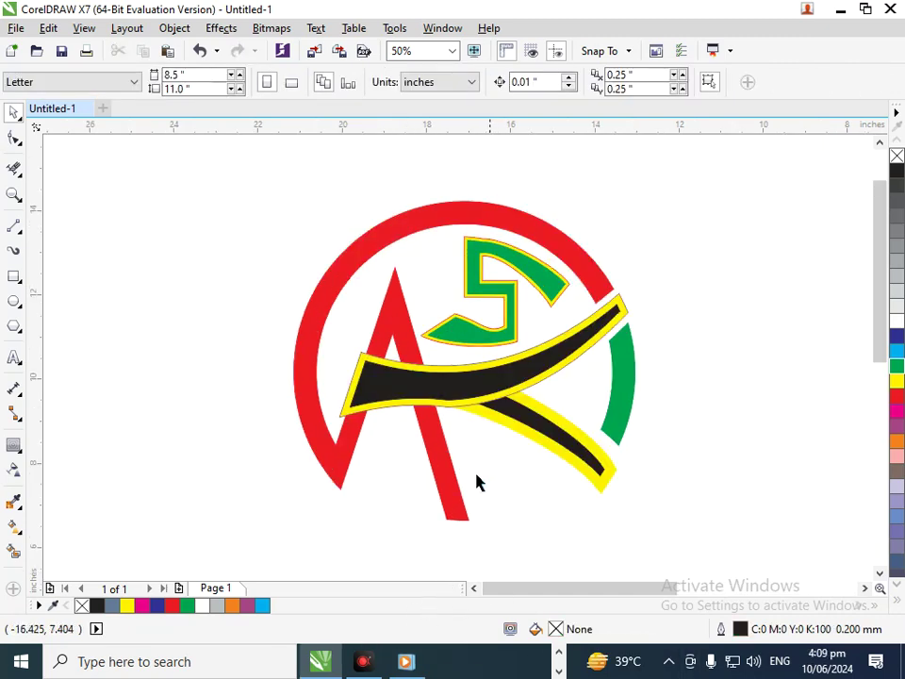
Step: Scale the whole finished logo down slightly about its centre
{"action": "left_click", "coordinate": [446, 510]}
{"action": "left_click_drag", "start_coordinate": [286, 524], "coordinate": [299, 512]}
{"action": "left_click", "coordinate": [377, 517]}
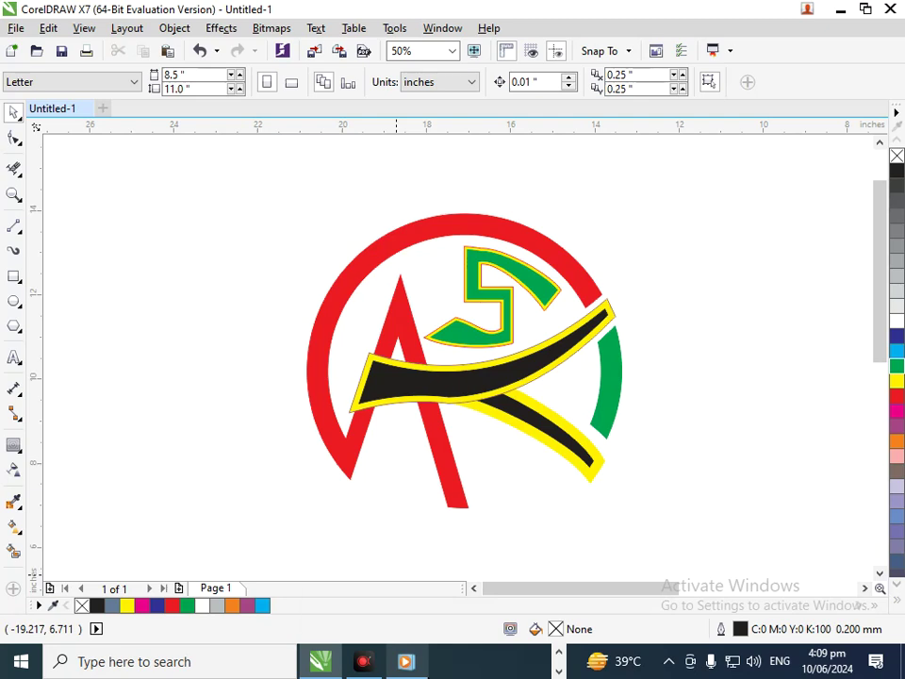
{"action": "mouse_move", "coordinate": [406, 661]}
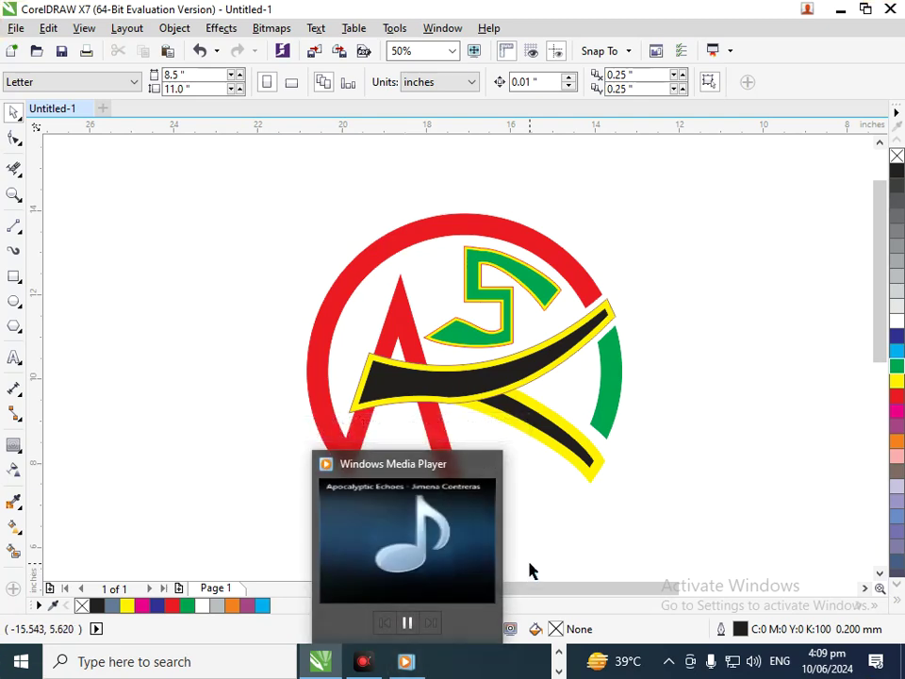